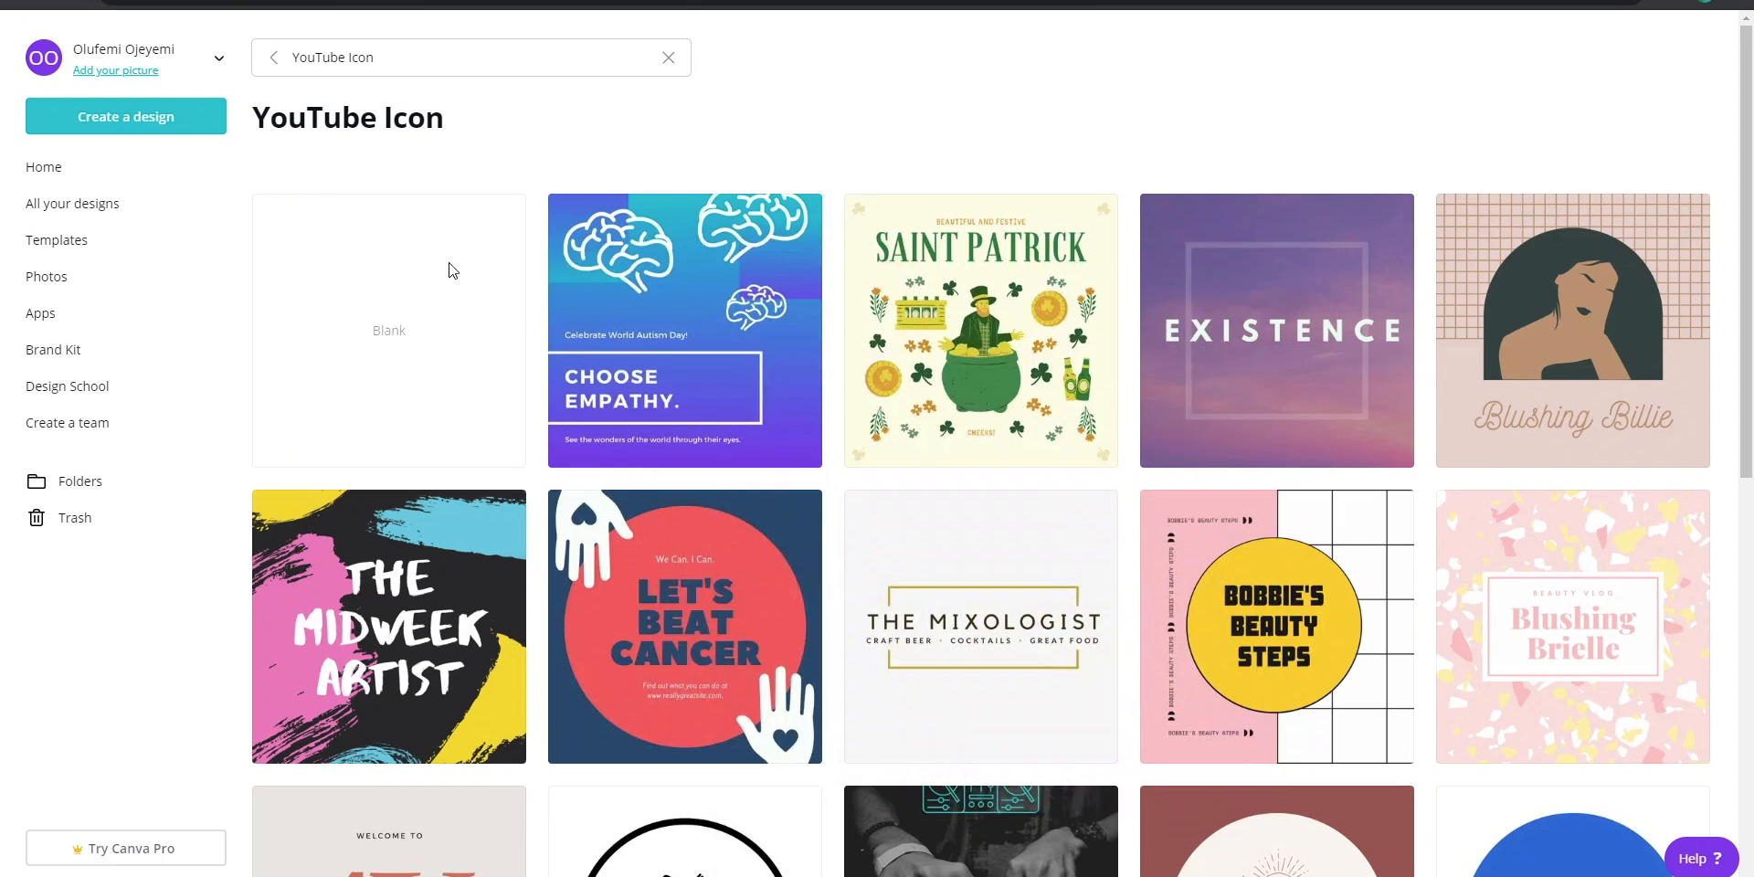
# Step: Start a blank 800 x 800 px YouTube Icon design and check the reference picture of the ring logo
pyautogui.click(448, 271)
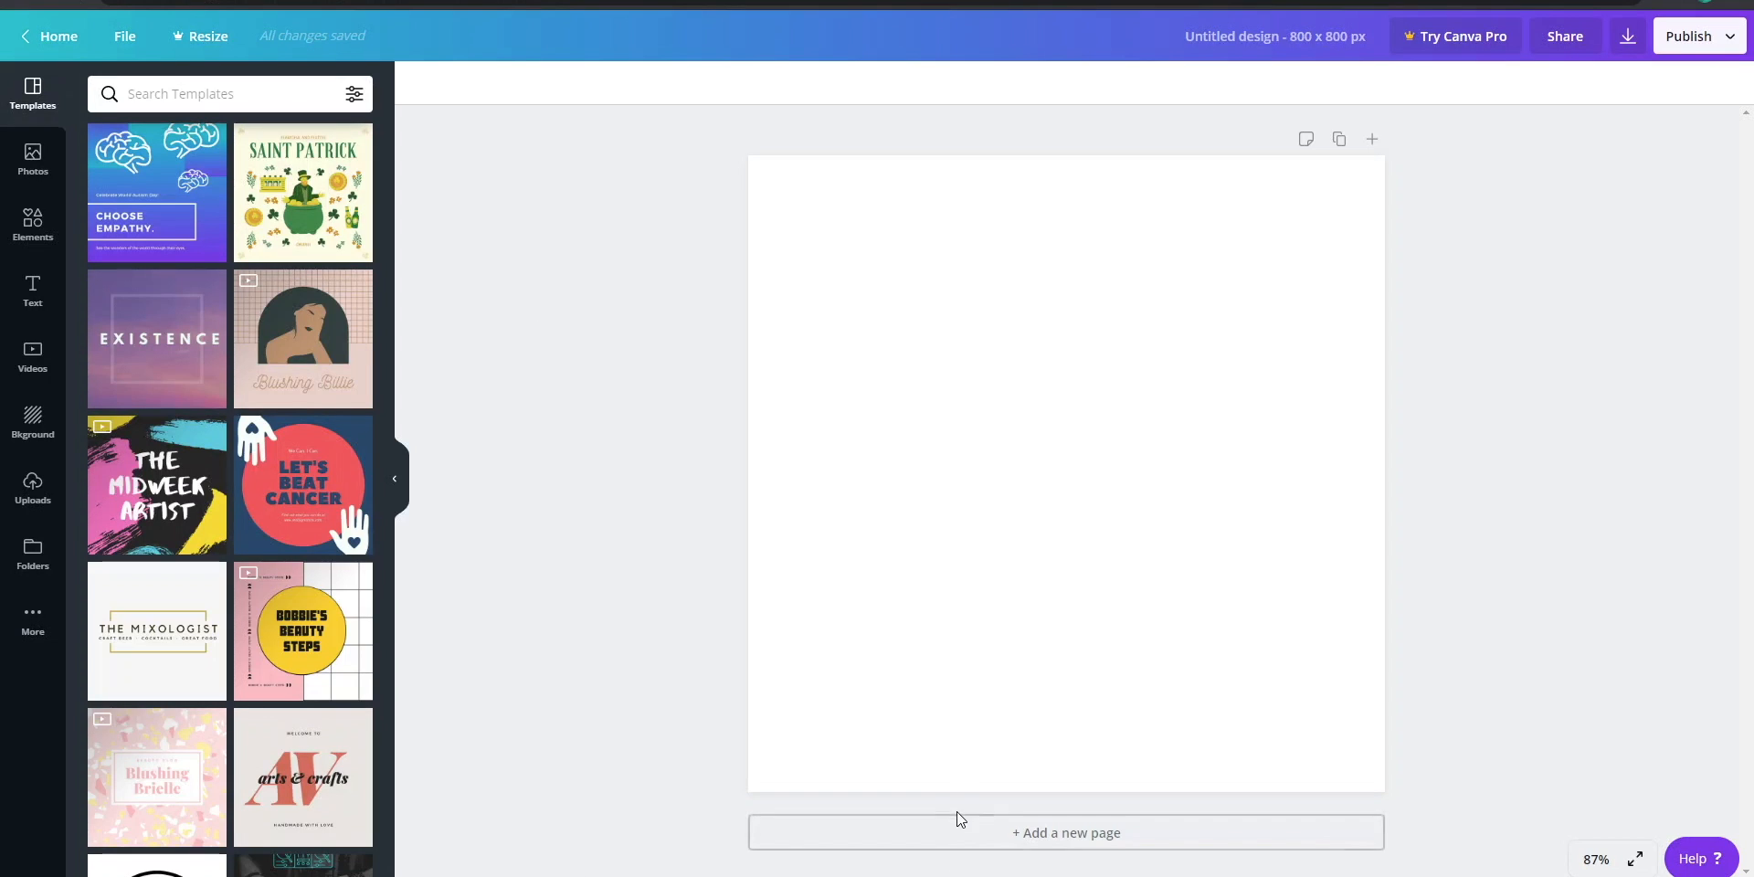
pyautogui.press('XF86AudioPlay')
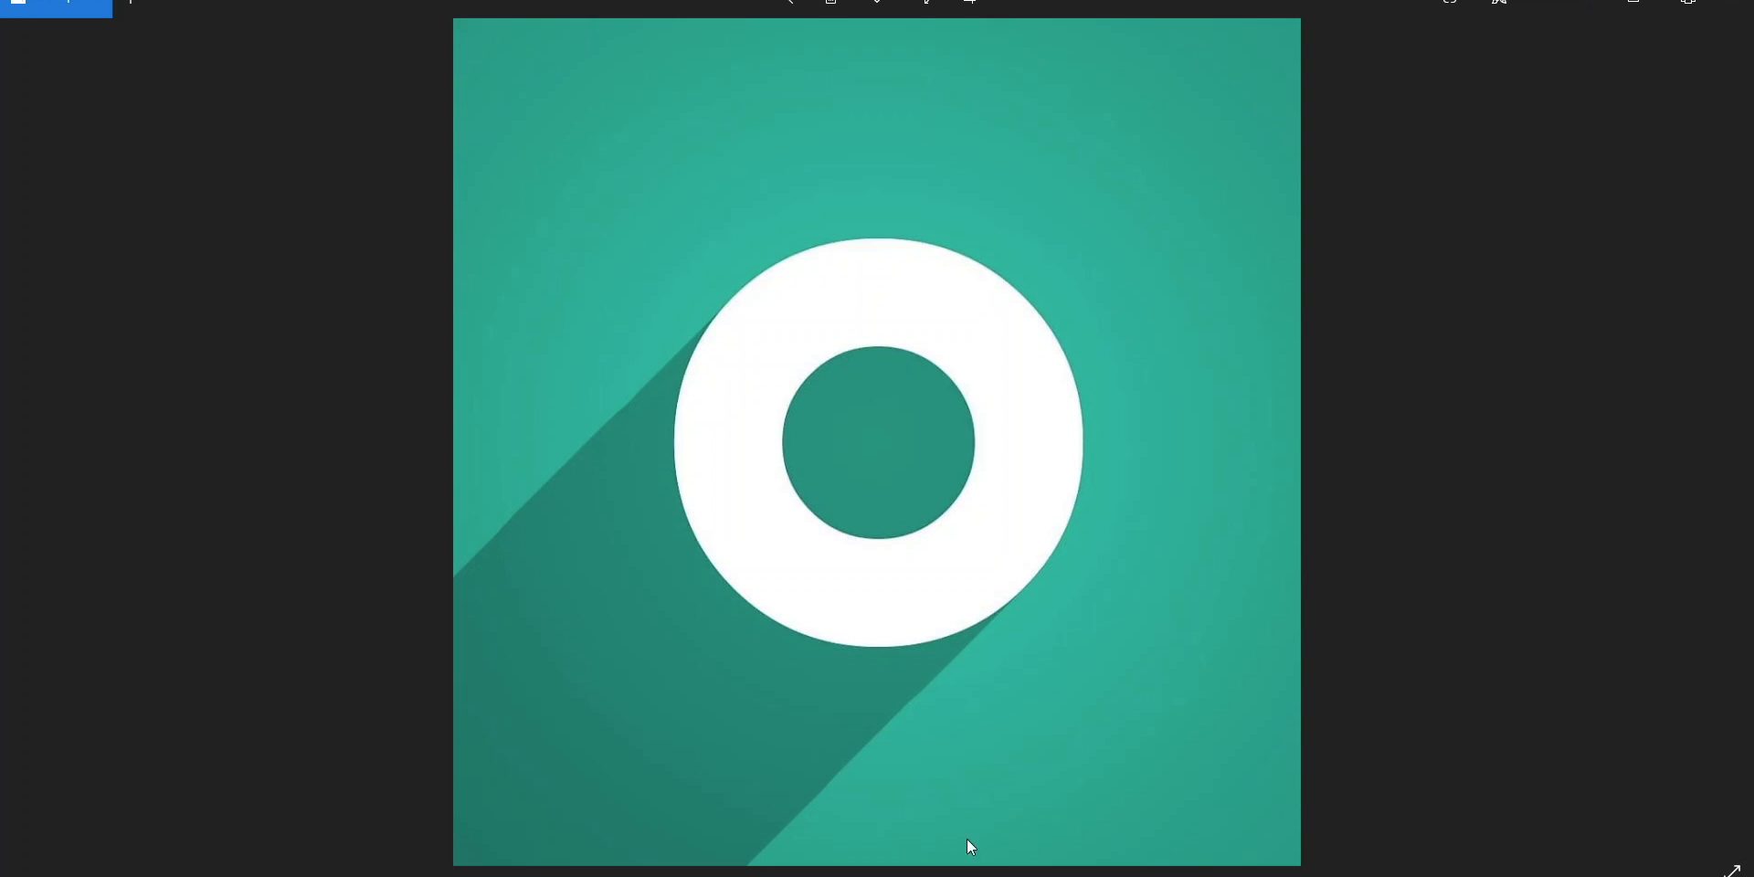
pyautogui.click(975, 875)
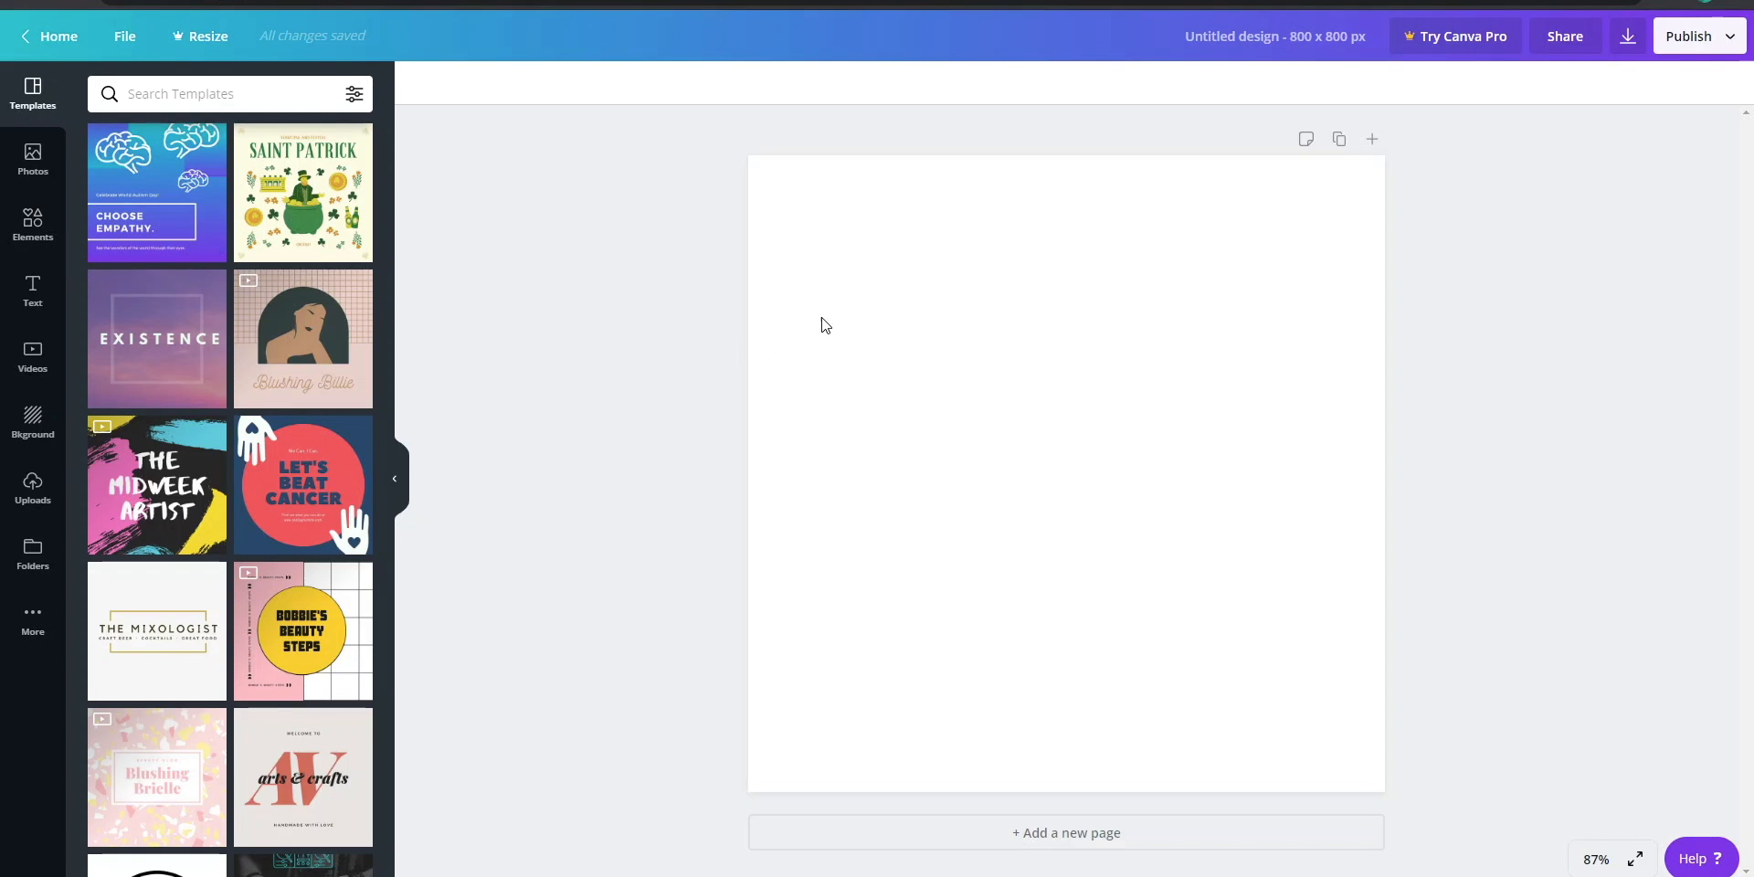
# Step: Add a square shape and enlarge it to 800 x 800 so it covers the whole page
pyautogui.click(34, 234)
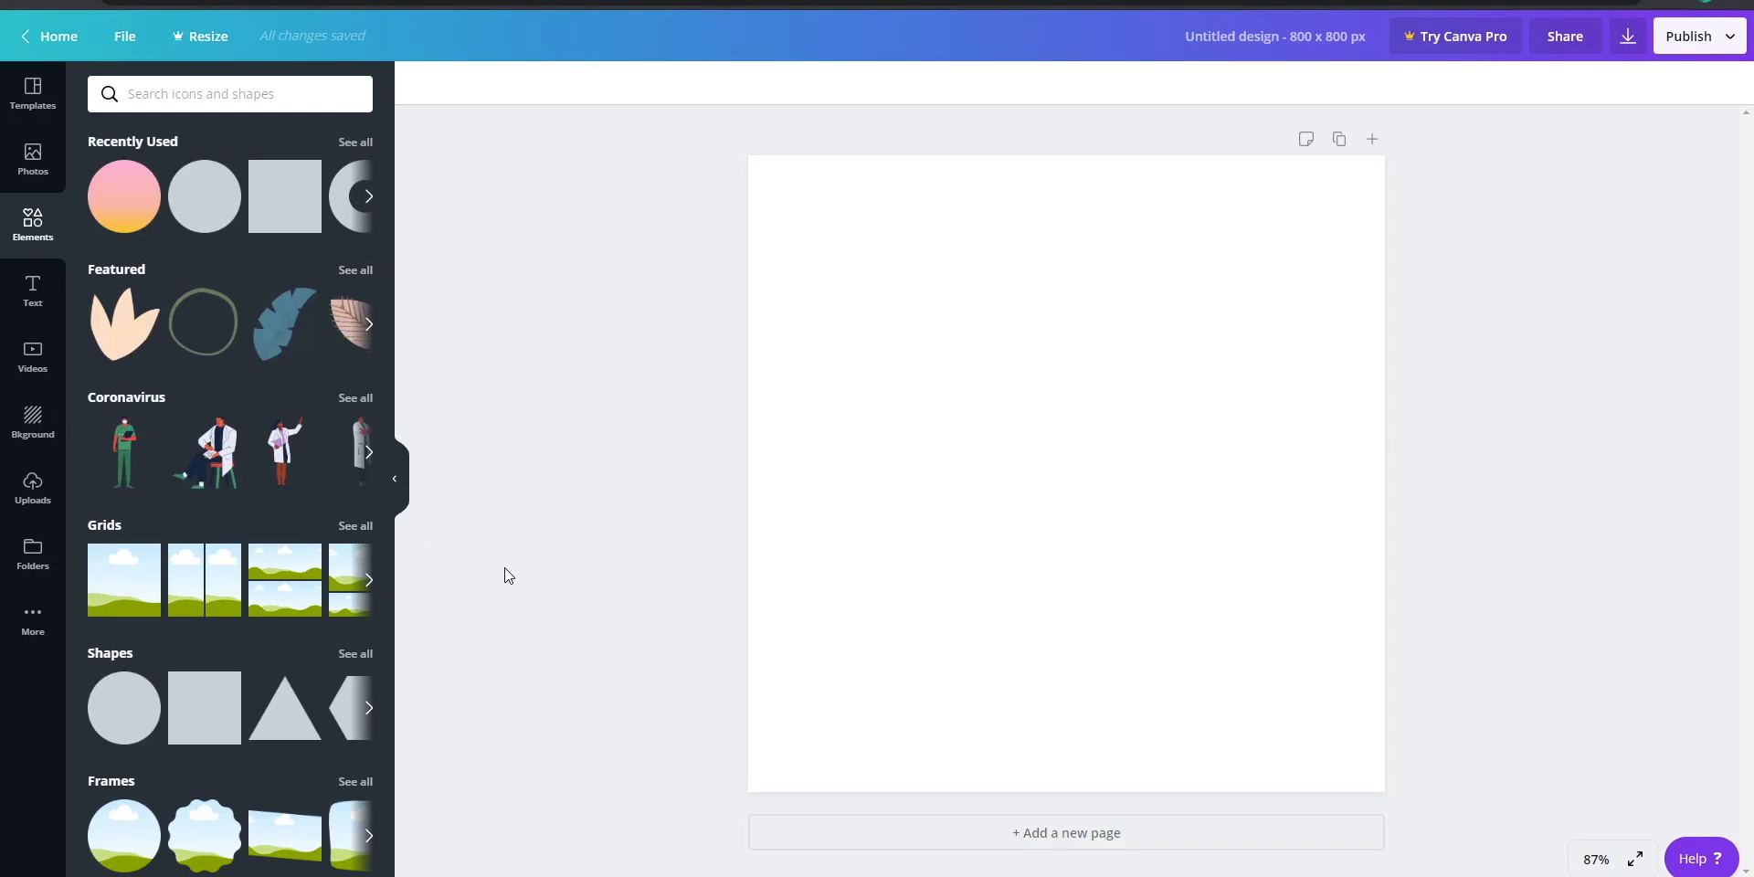
pyautogui.click(211, 719)
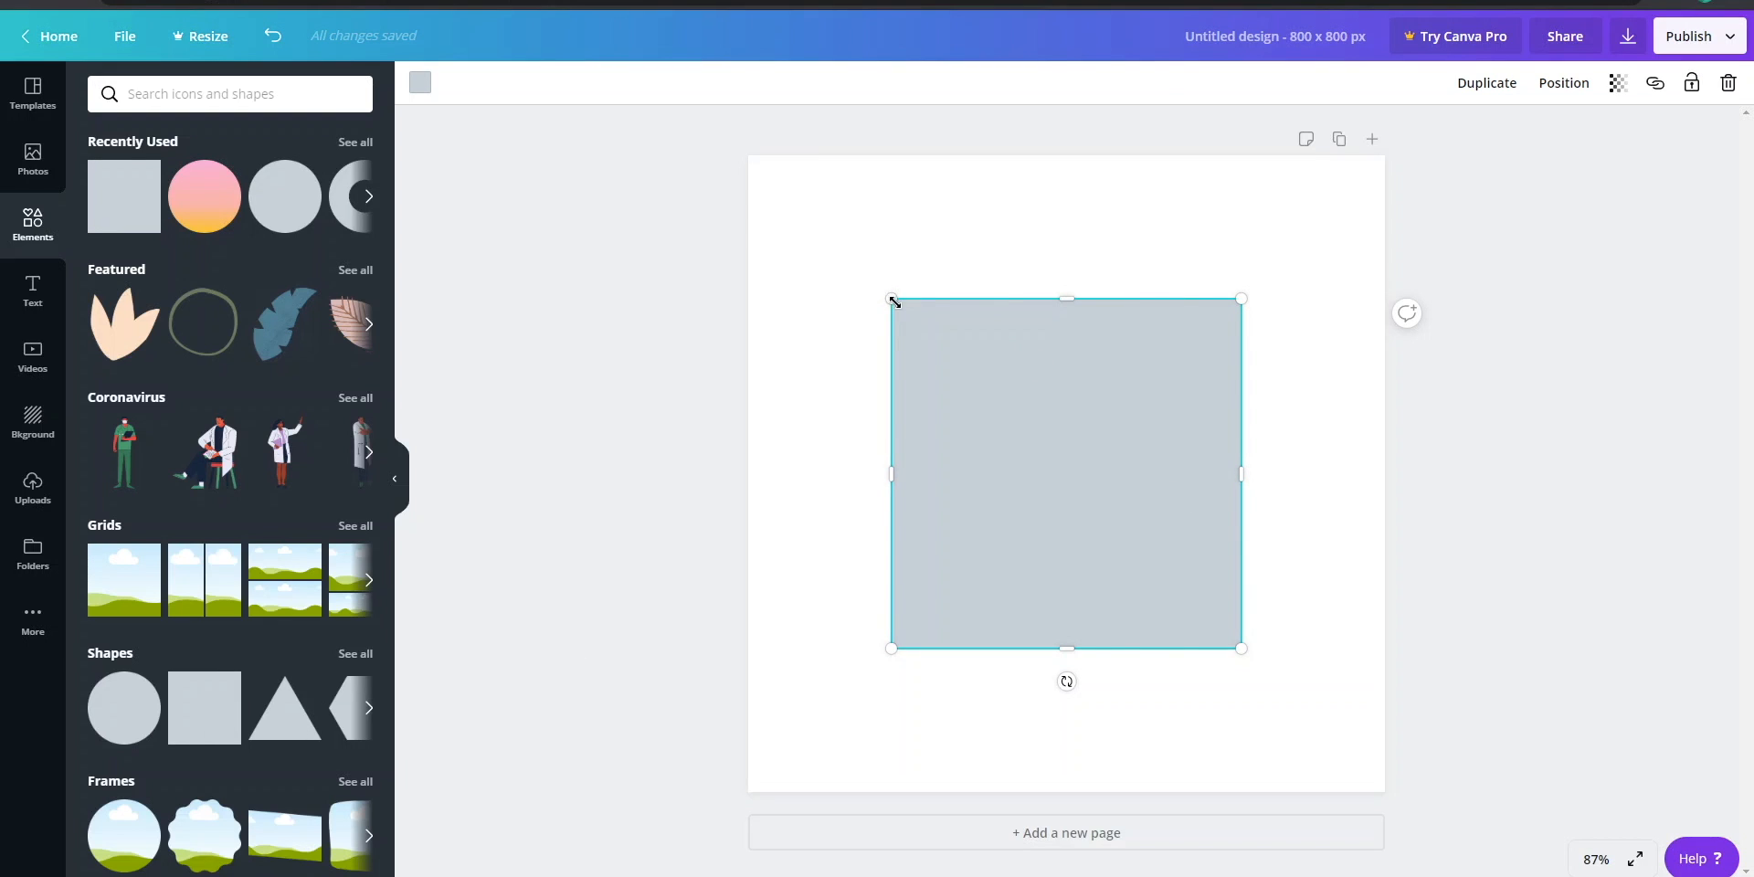
pyautogui.moveTo(892, 299); pyautogui.dragTo(749, 155)
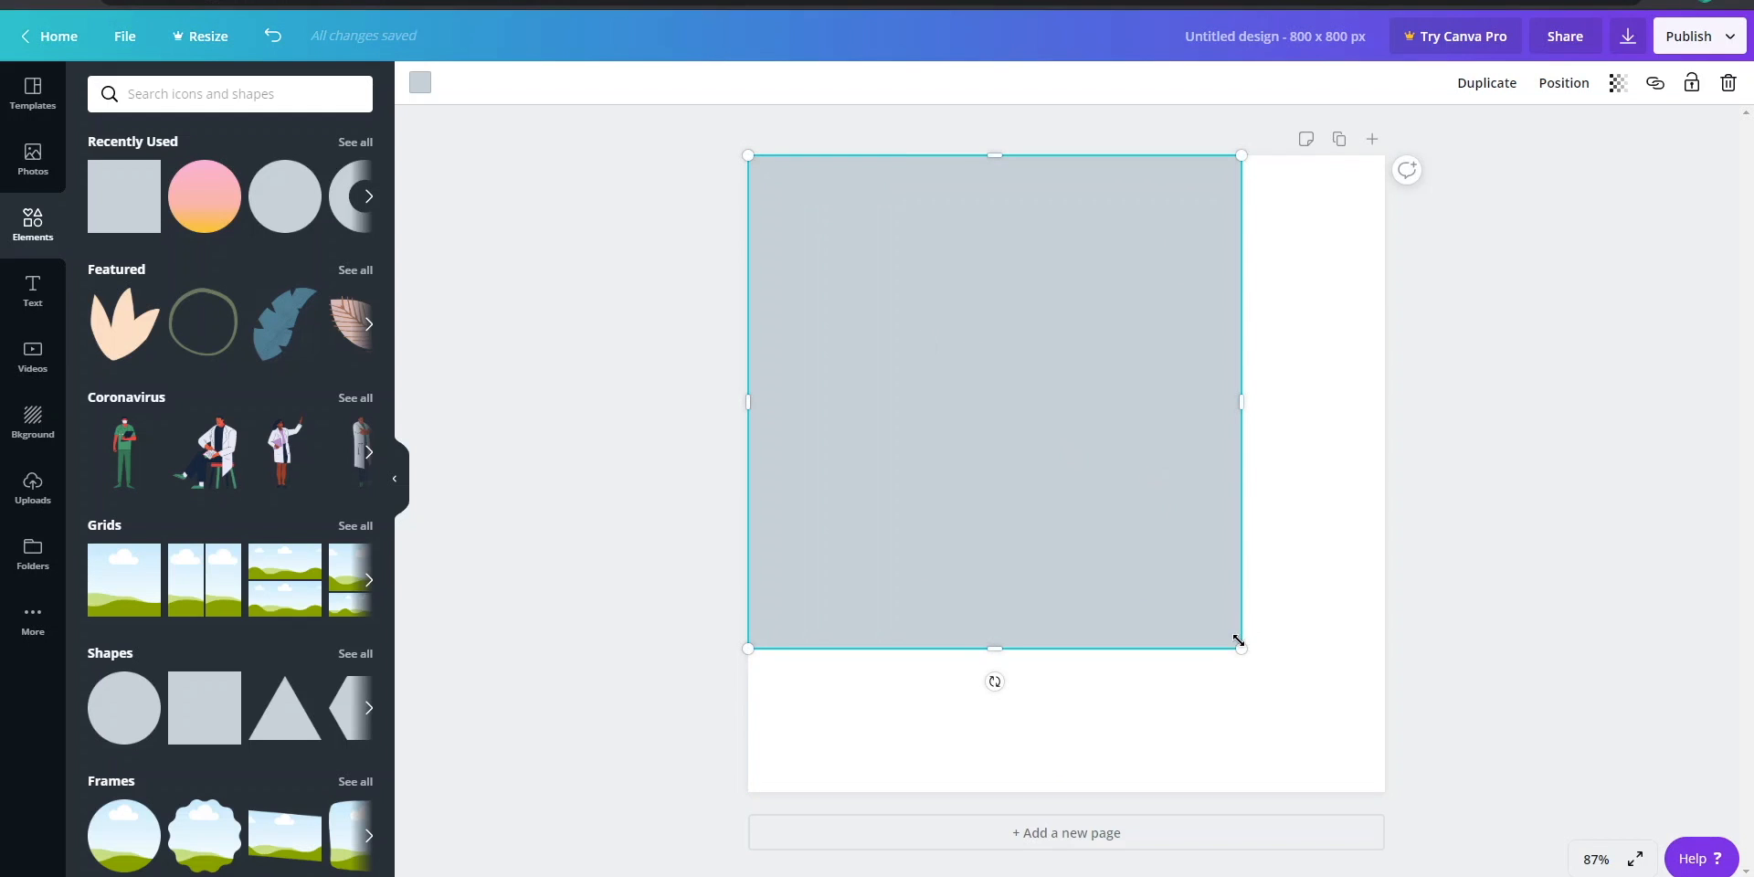
pyautogui.moveTo(1245, 650); pyautogui.dragTo(1384, 792)
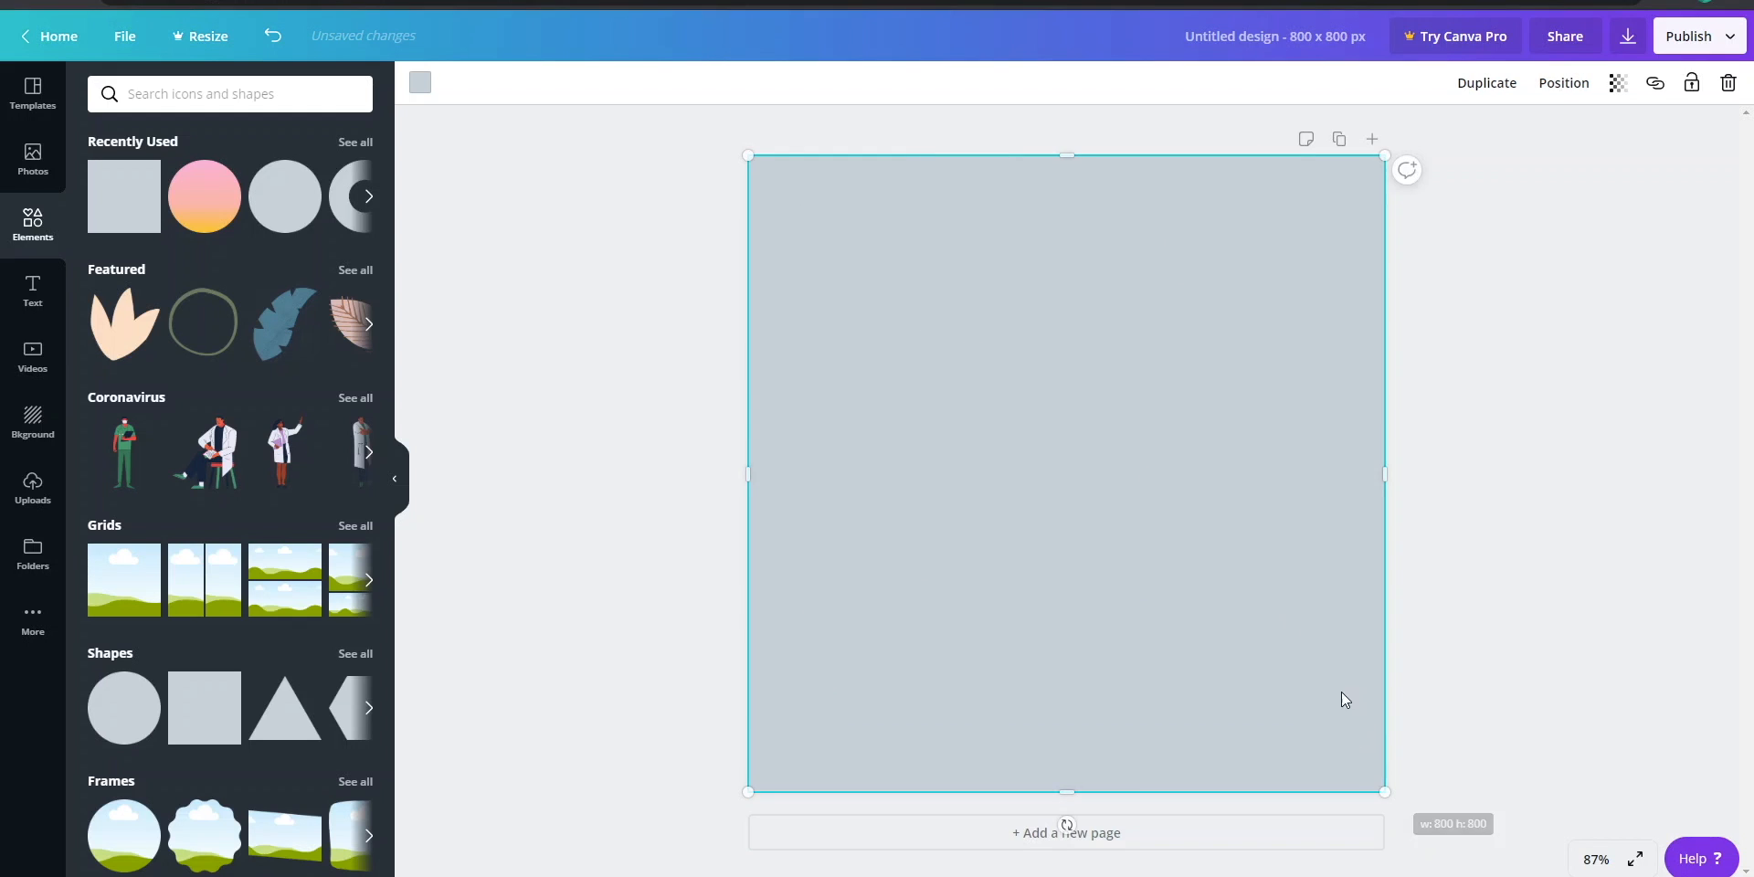
# Step: Open the square's fill colour options, switch to Flat UI Colors 2, browse its palettes and open the German Palette
pyautogui.click(419, 82)
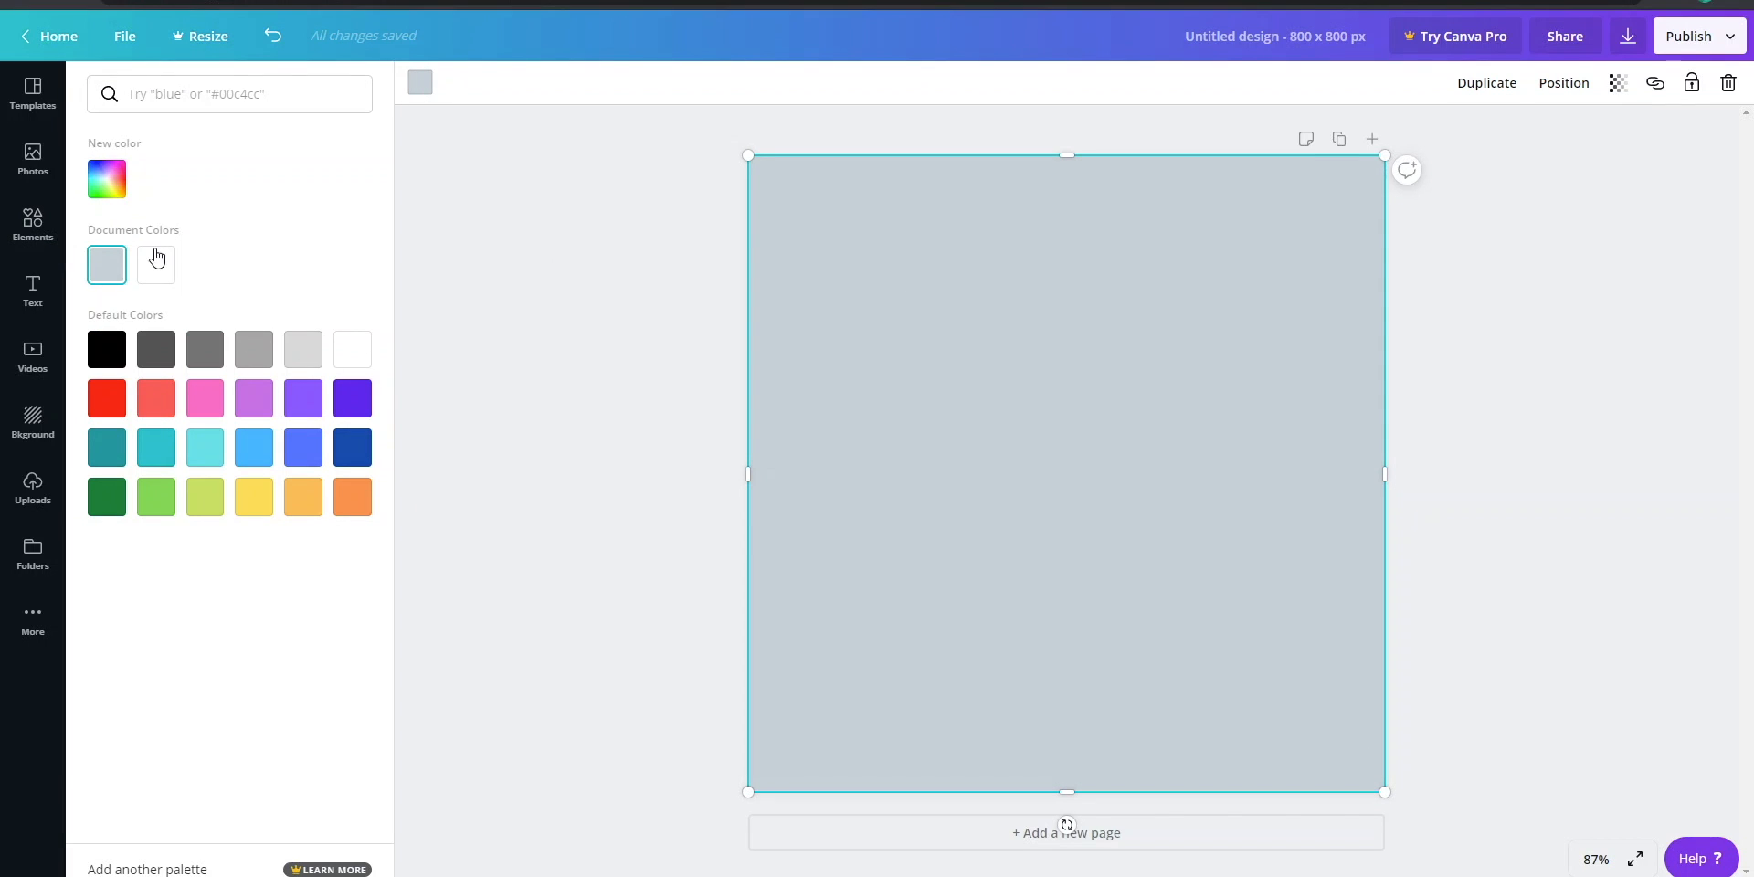
pyautogui.click(715, 2)
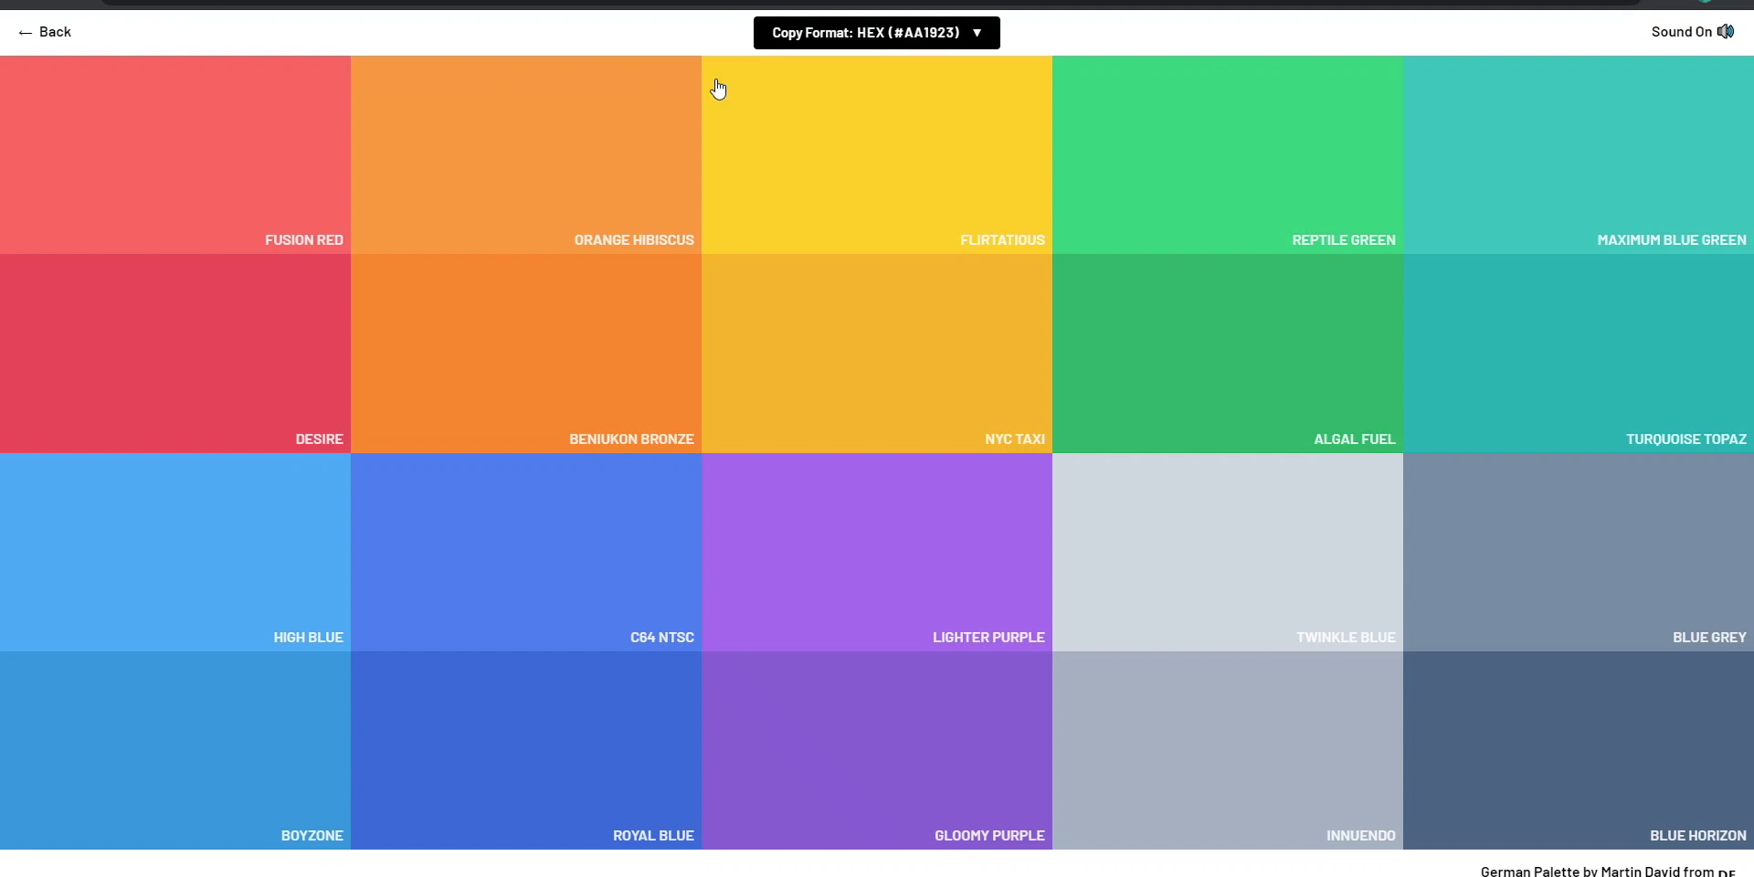
pyautogui.click(35, 26)
pyautogui.scroll(-8, 689, 178)
pyautogui.scroll(16, 682, 184)
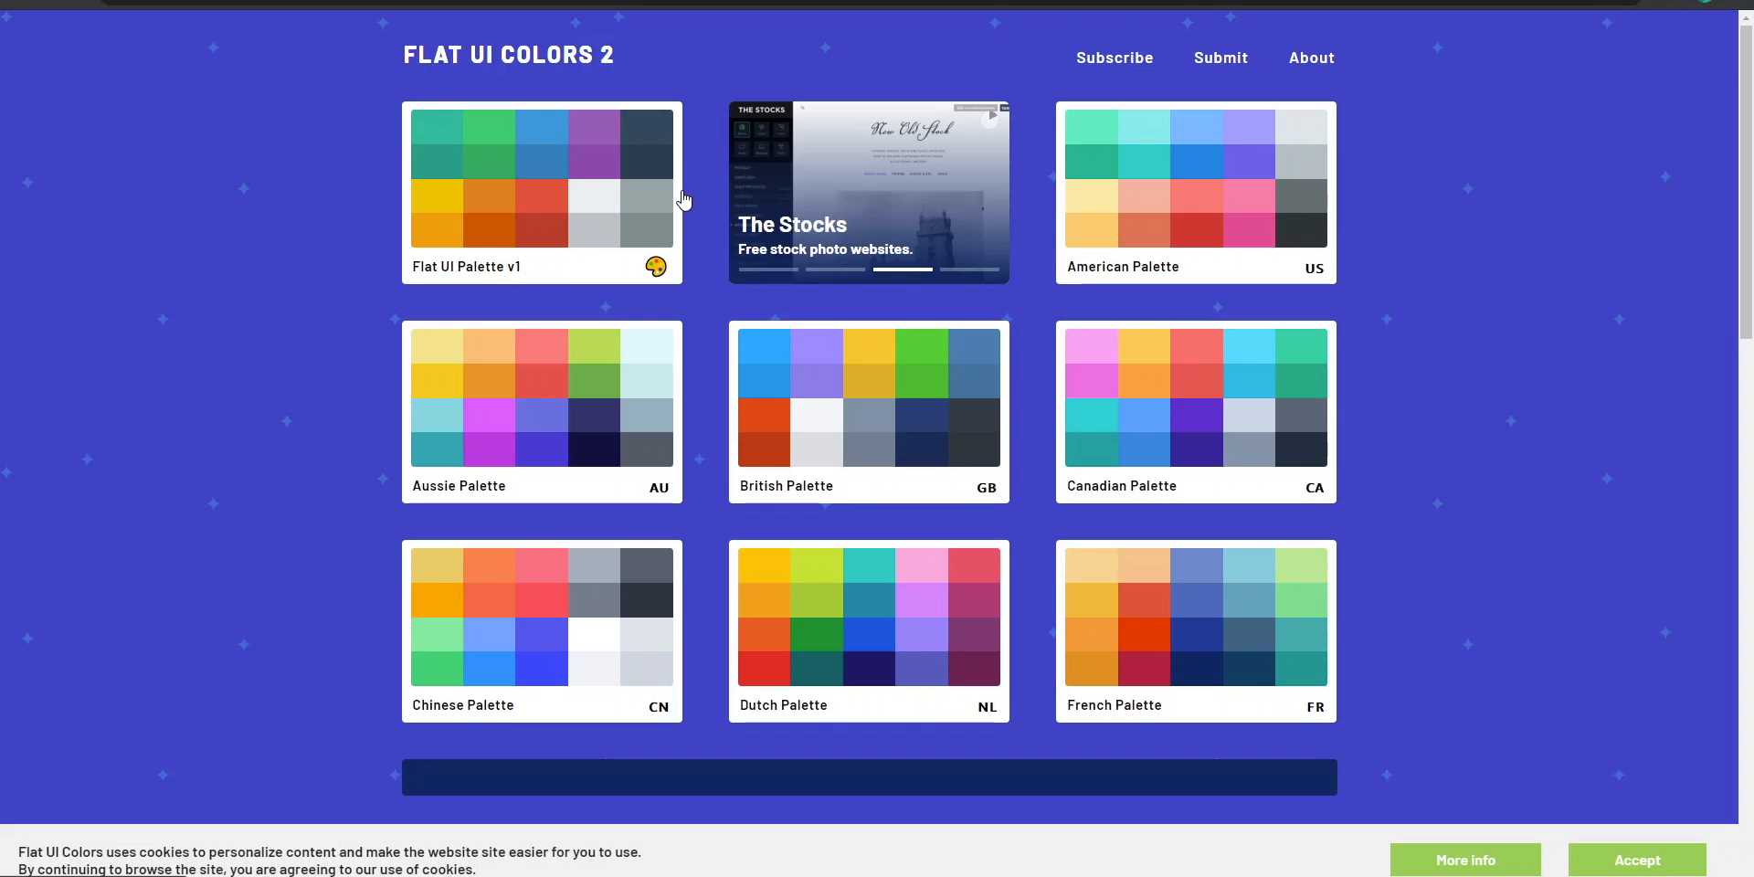
pyautogui.scroll(-1, 687, 190)
pyautogui.scroll(-4, 669, 212)
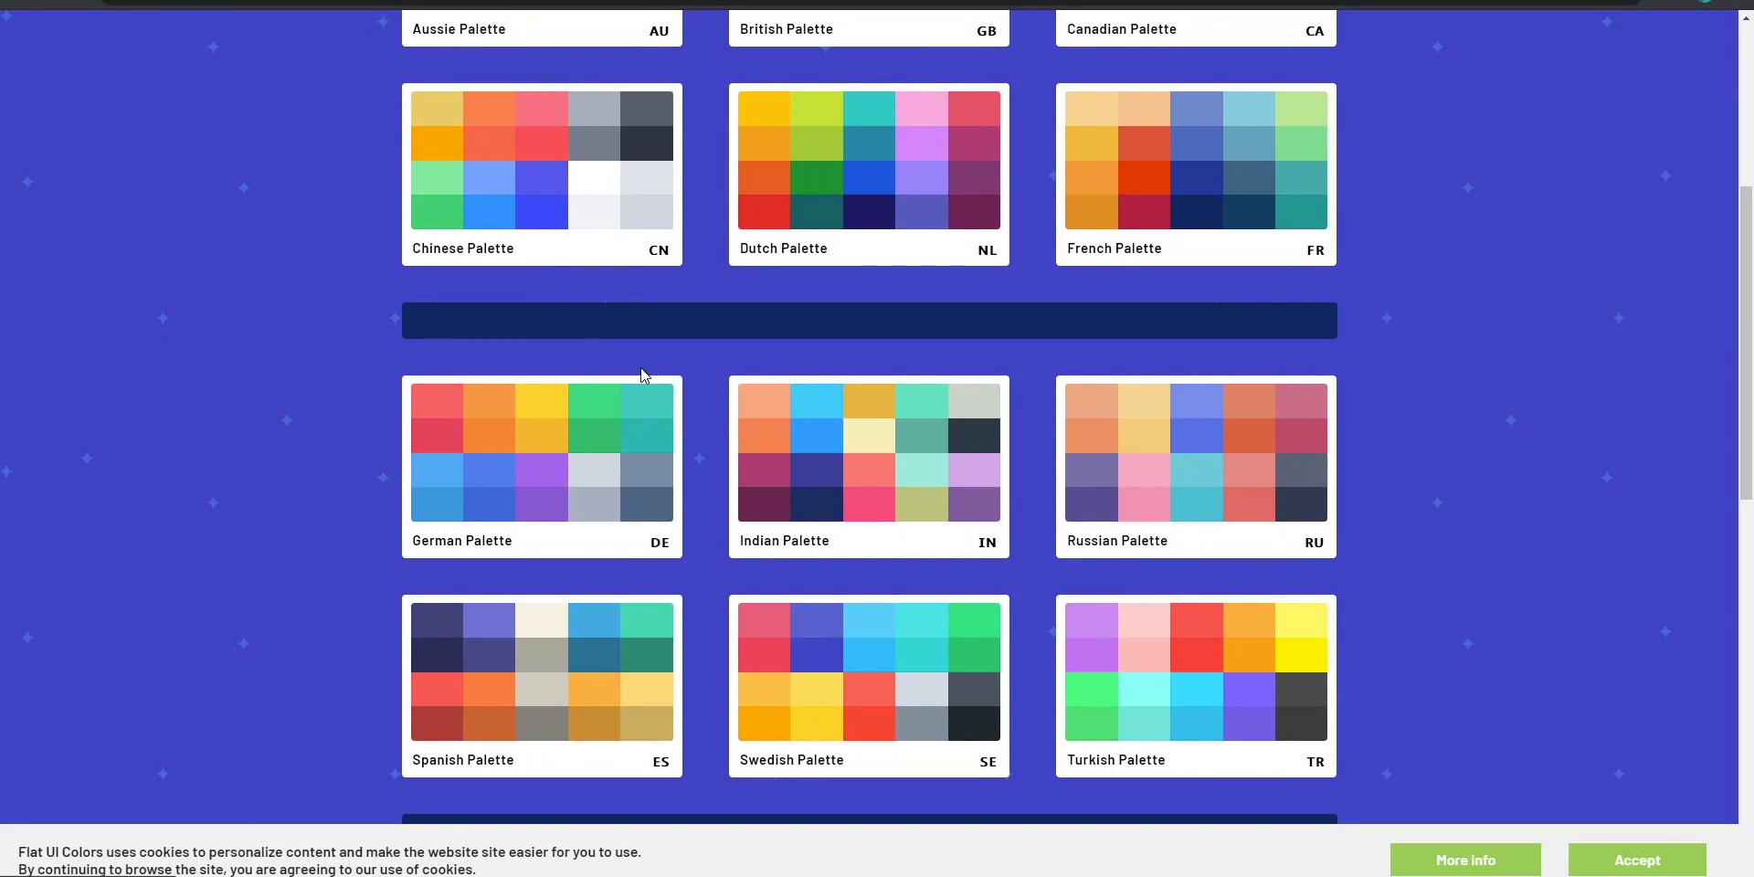
pyautogui.scroll(-5, 642, 380)
pyautogui.scroll(5, 650, 376)
pyautogui.click(530, 467)
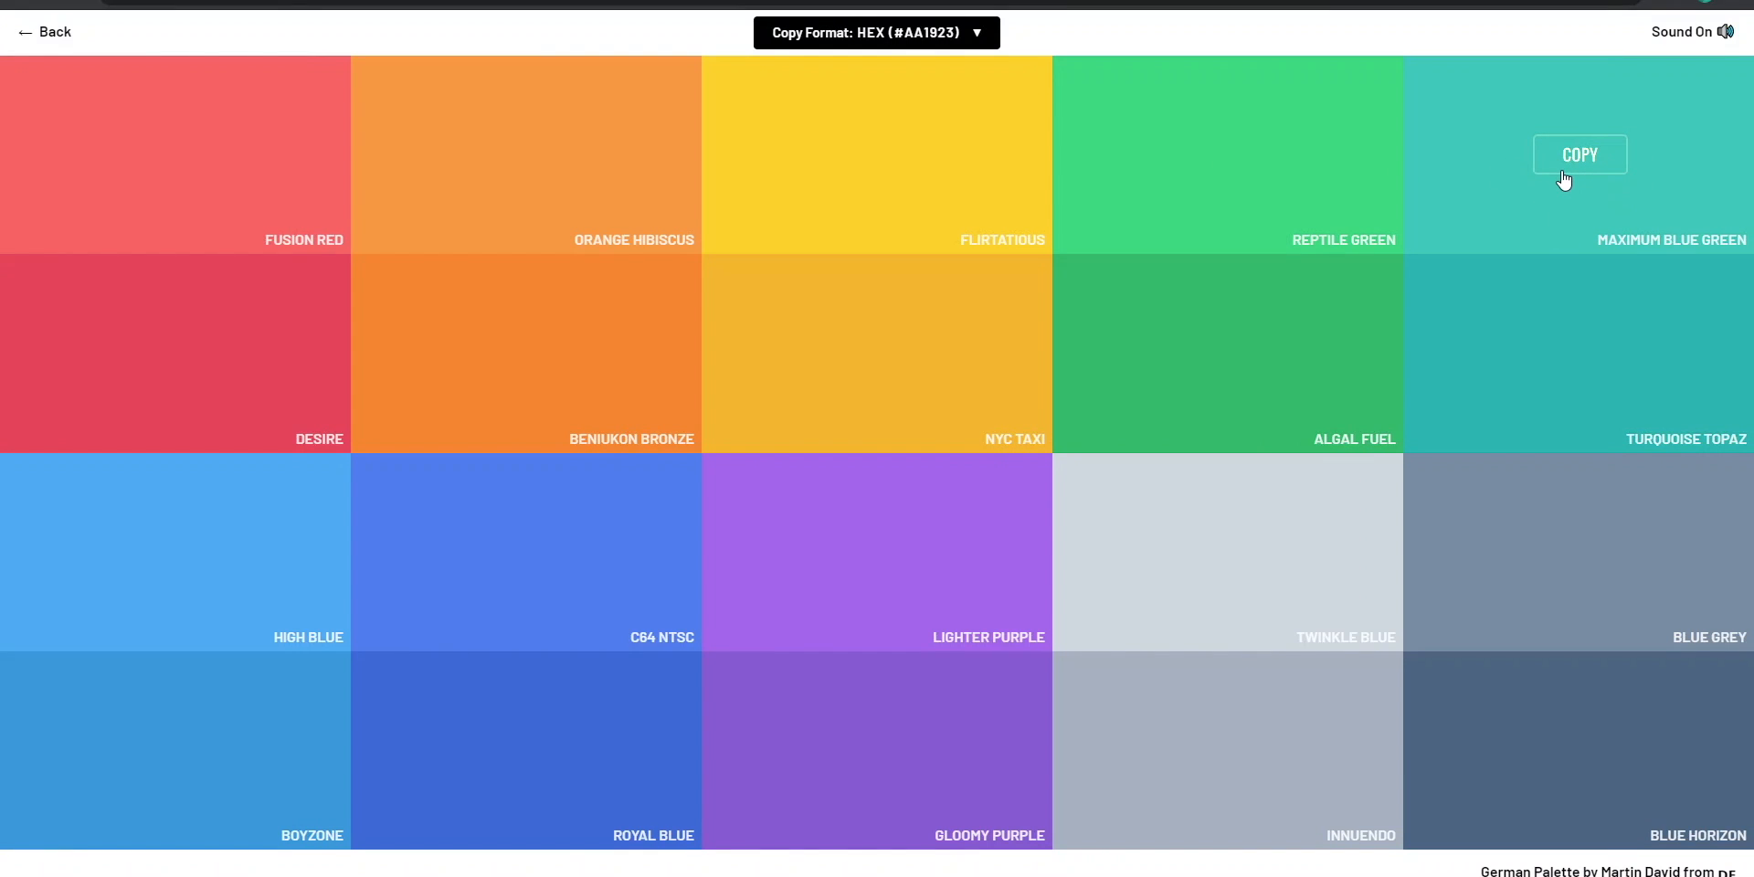
# Step: Copy the Maximum Blue Green hex code and apply it in Canva as the square's custom fill colour, #2bcbba
pyautogui.click(1565, 157)
pyautogui.click(1565, 157)
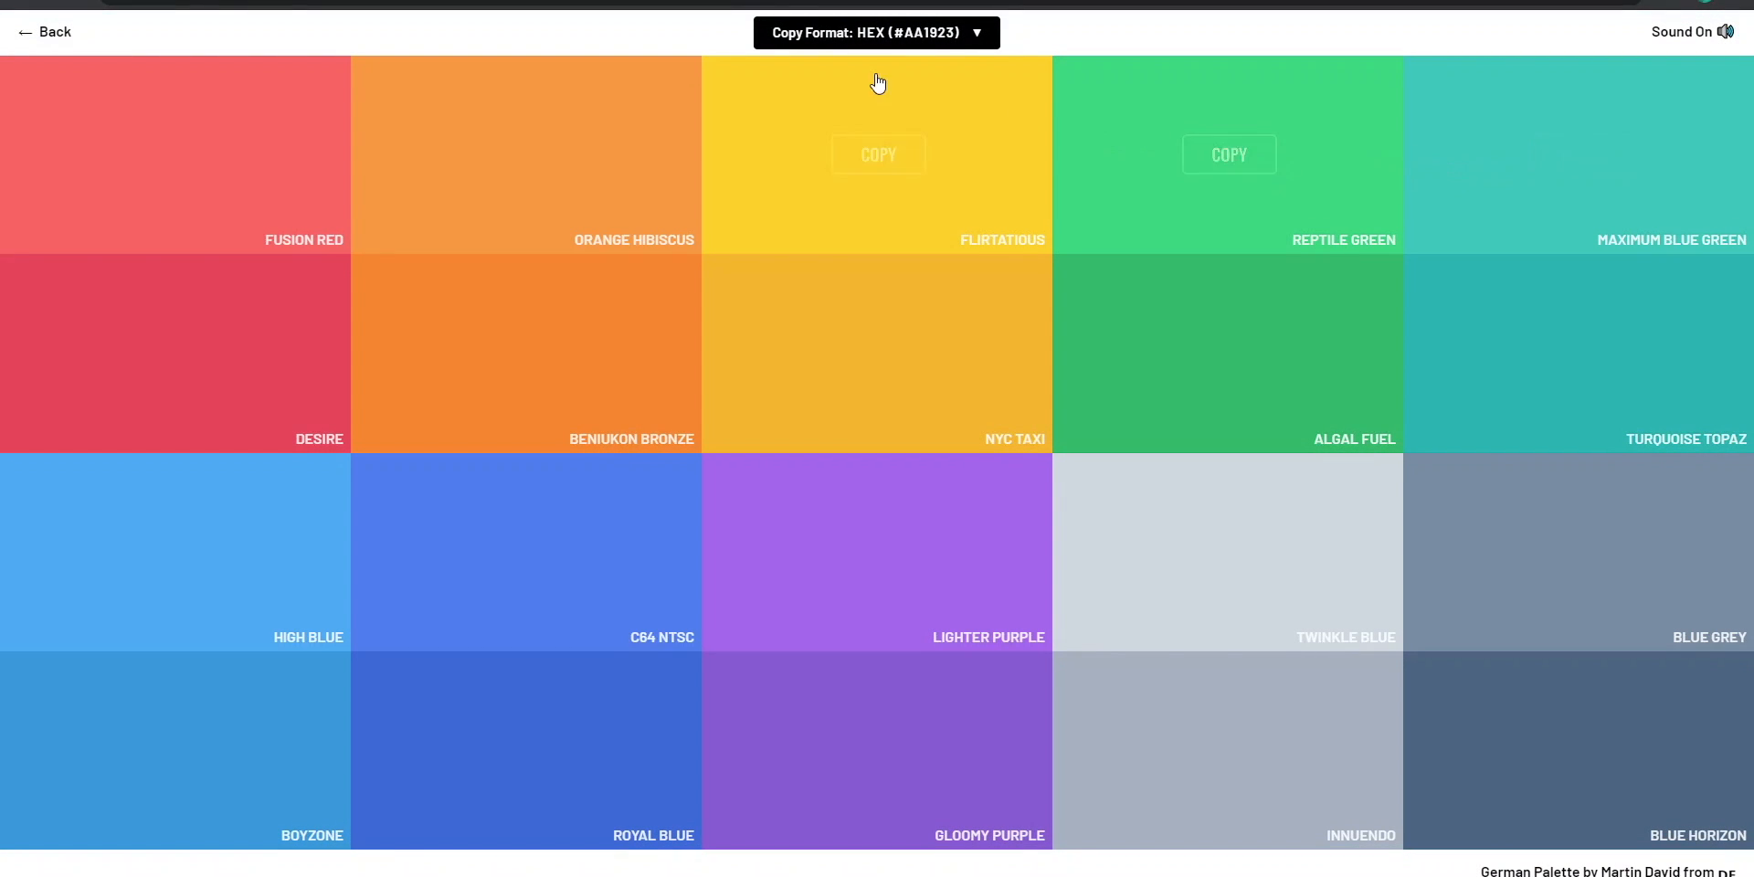
pyautogui.click(182, 2)
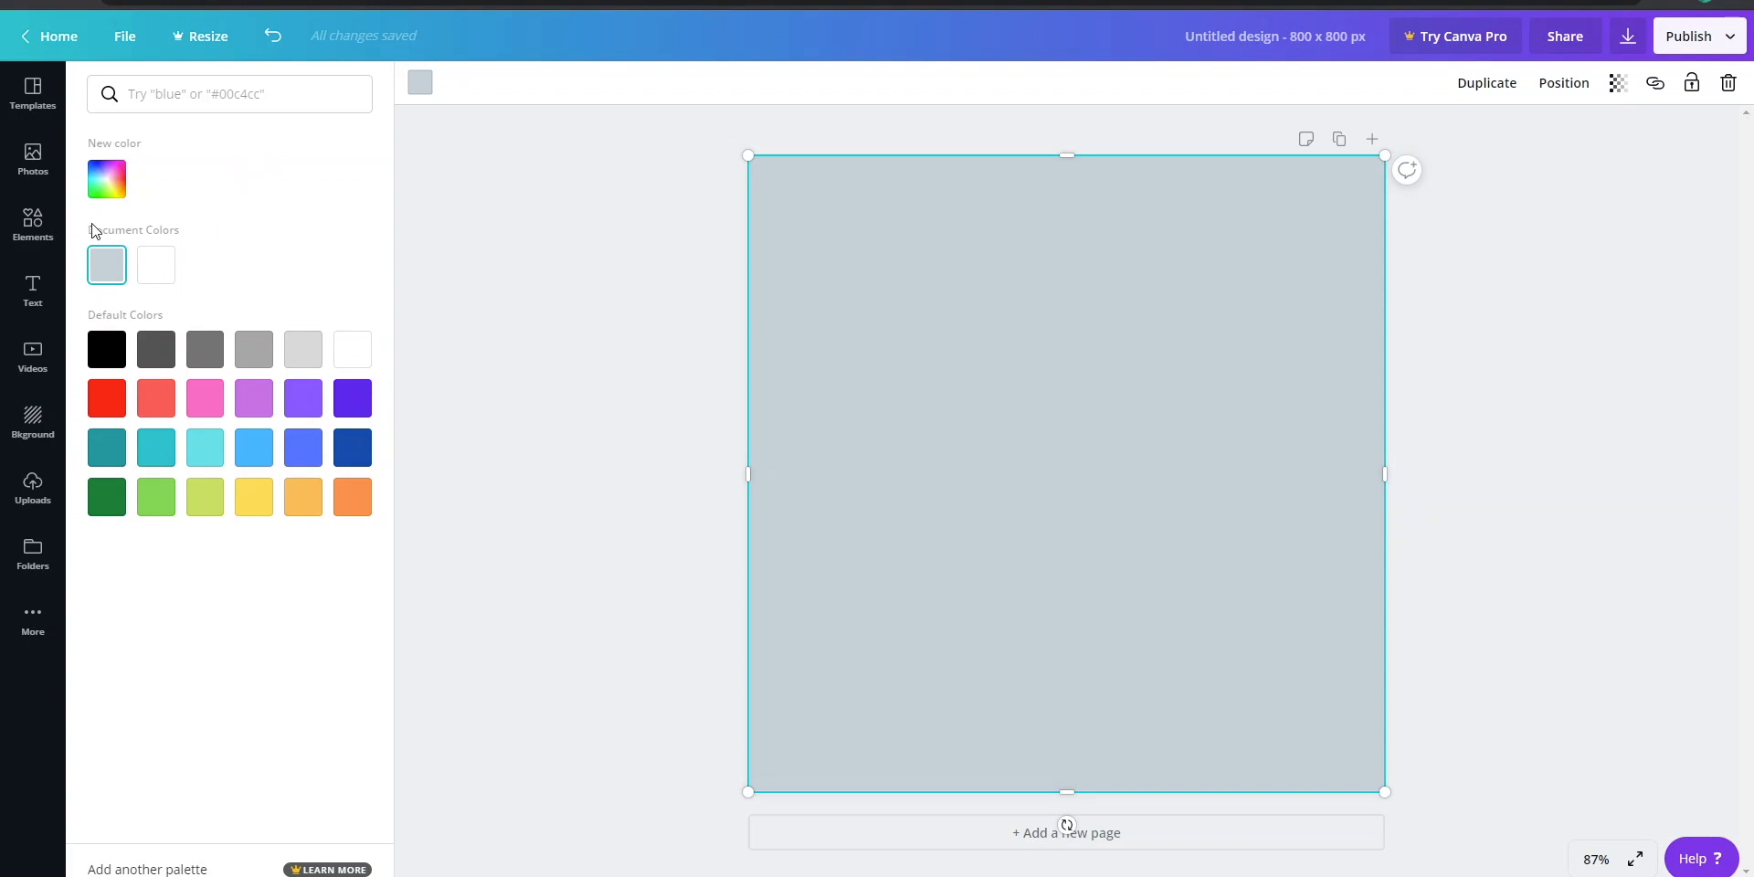
pyautogui.click(108, 177)
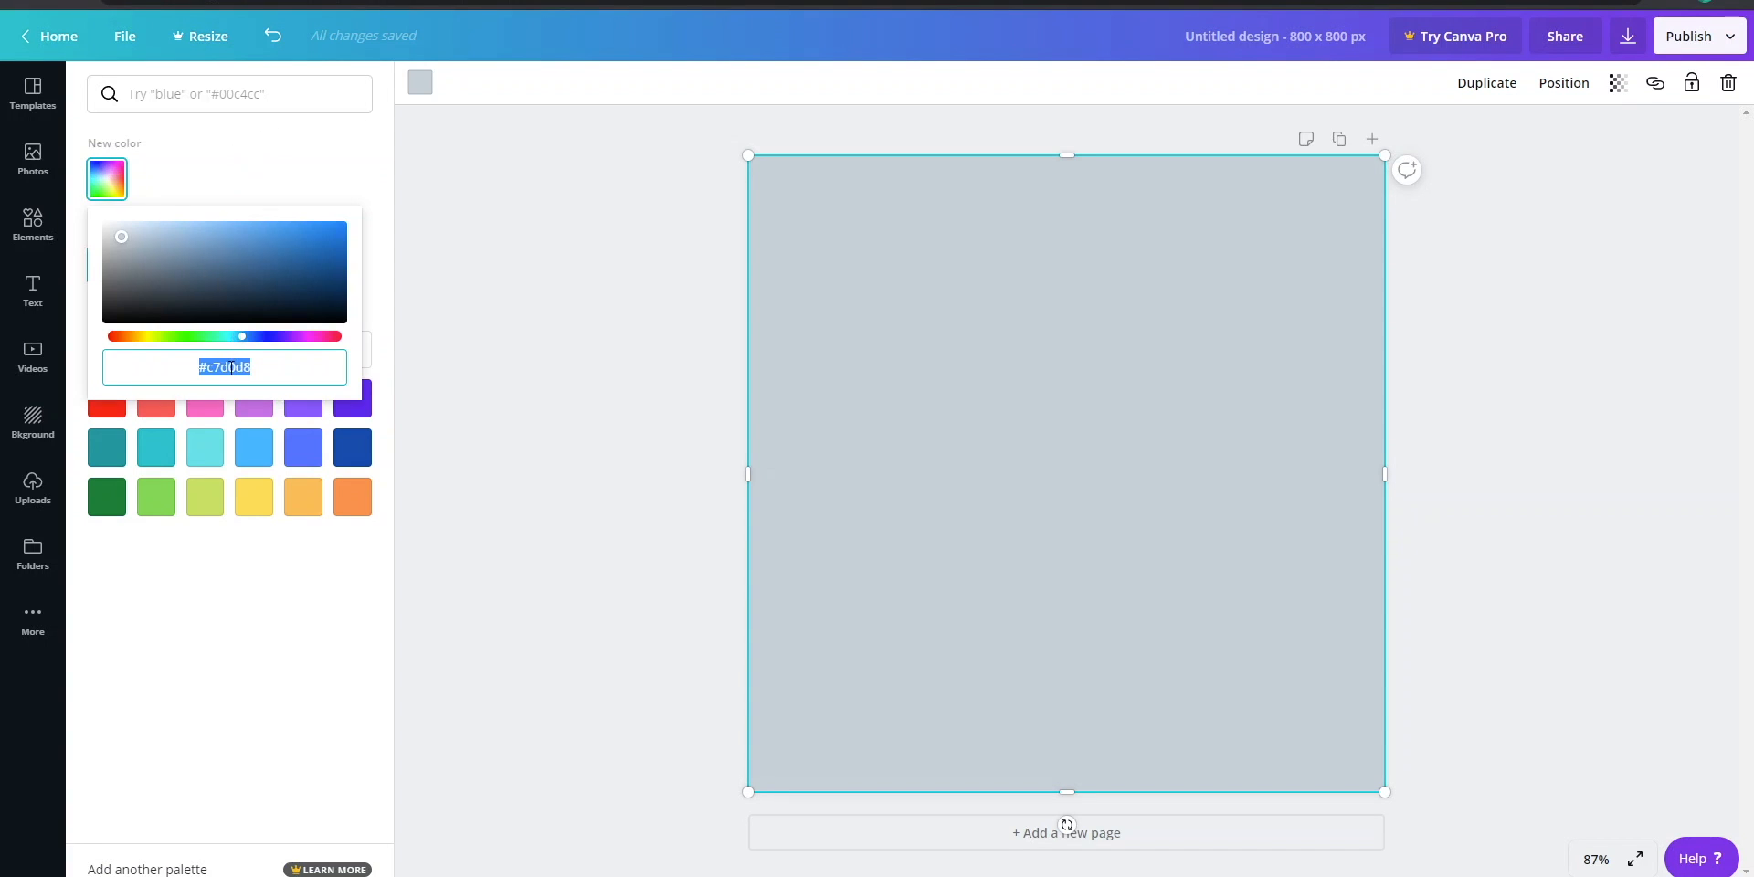
pyautogui.rightClick(228, 367)
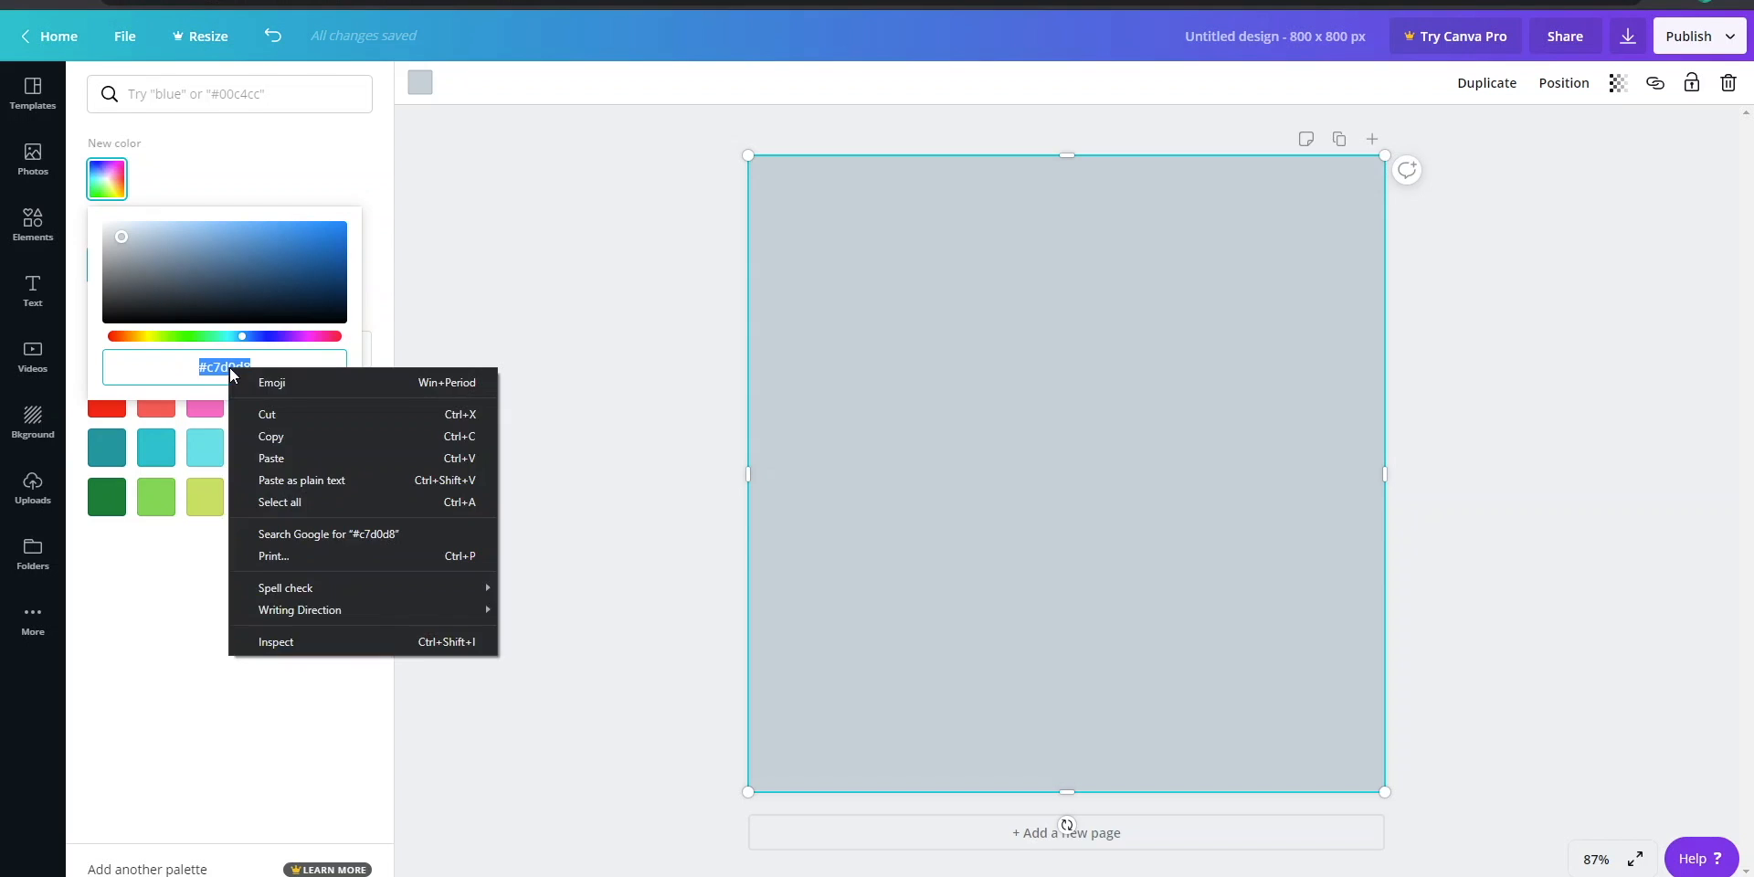
pyautogui.click(314, 480)
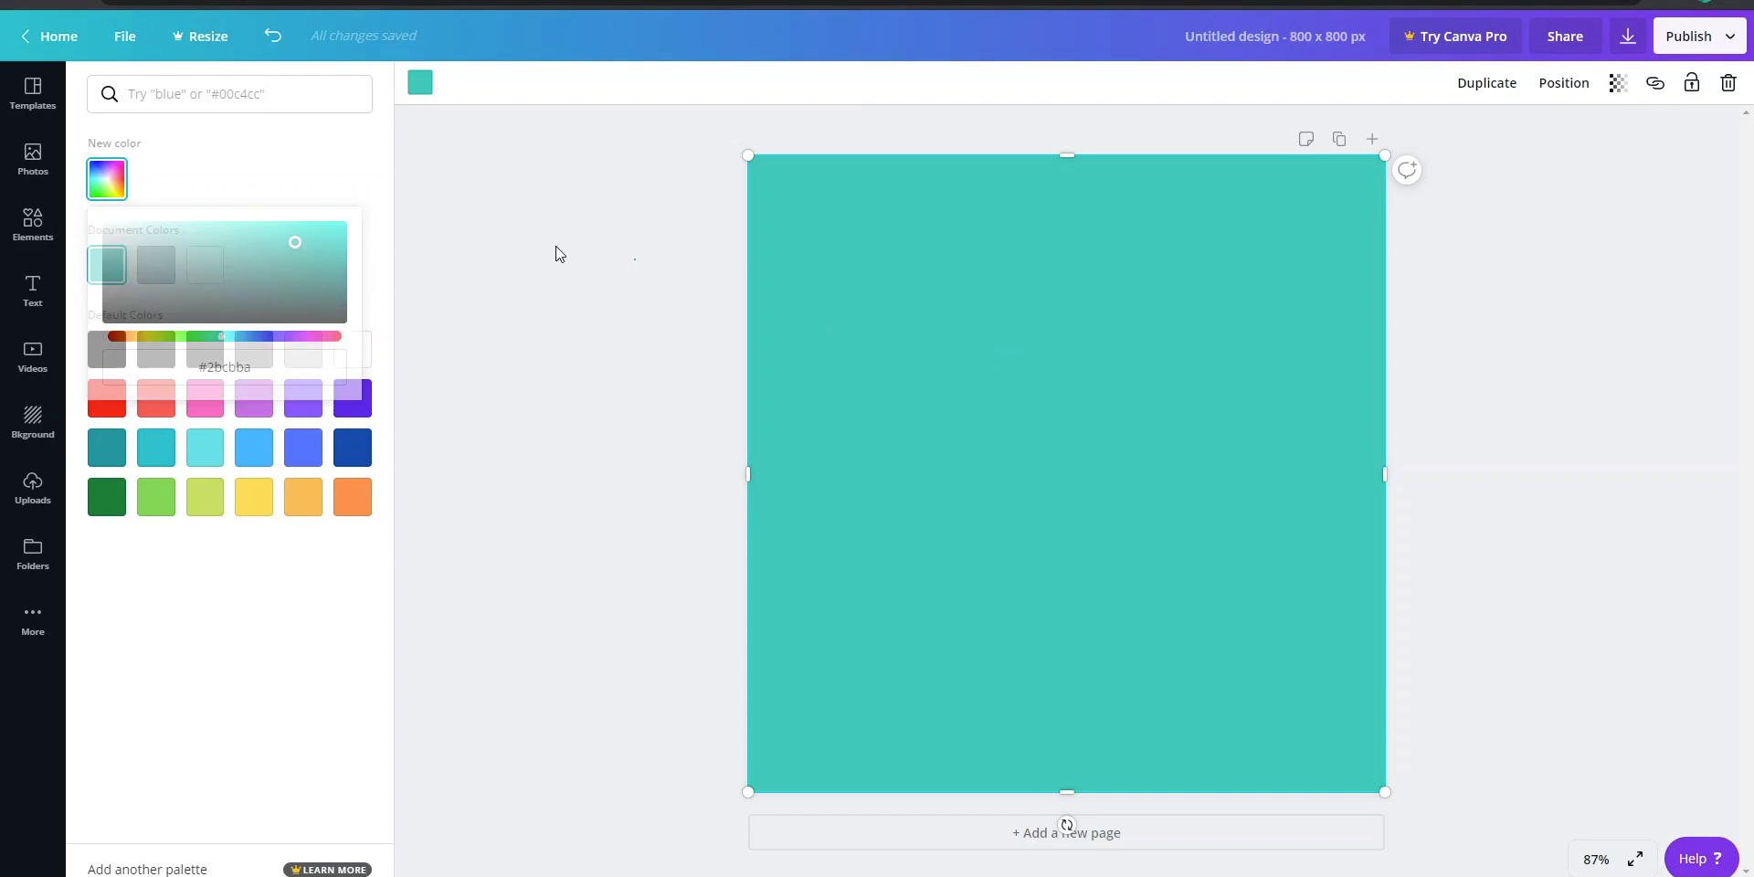
# Step: Add the thick ring from the Shapes collection at the centre of the page and colour it white
pyautogui.click(26, 233)
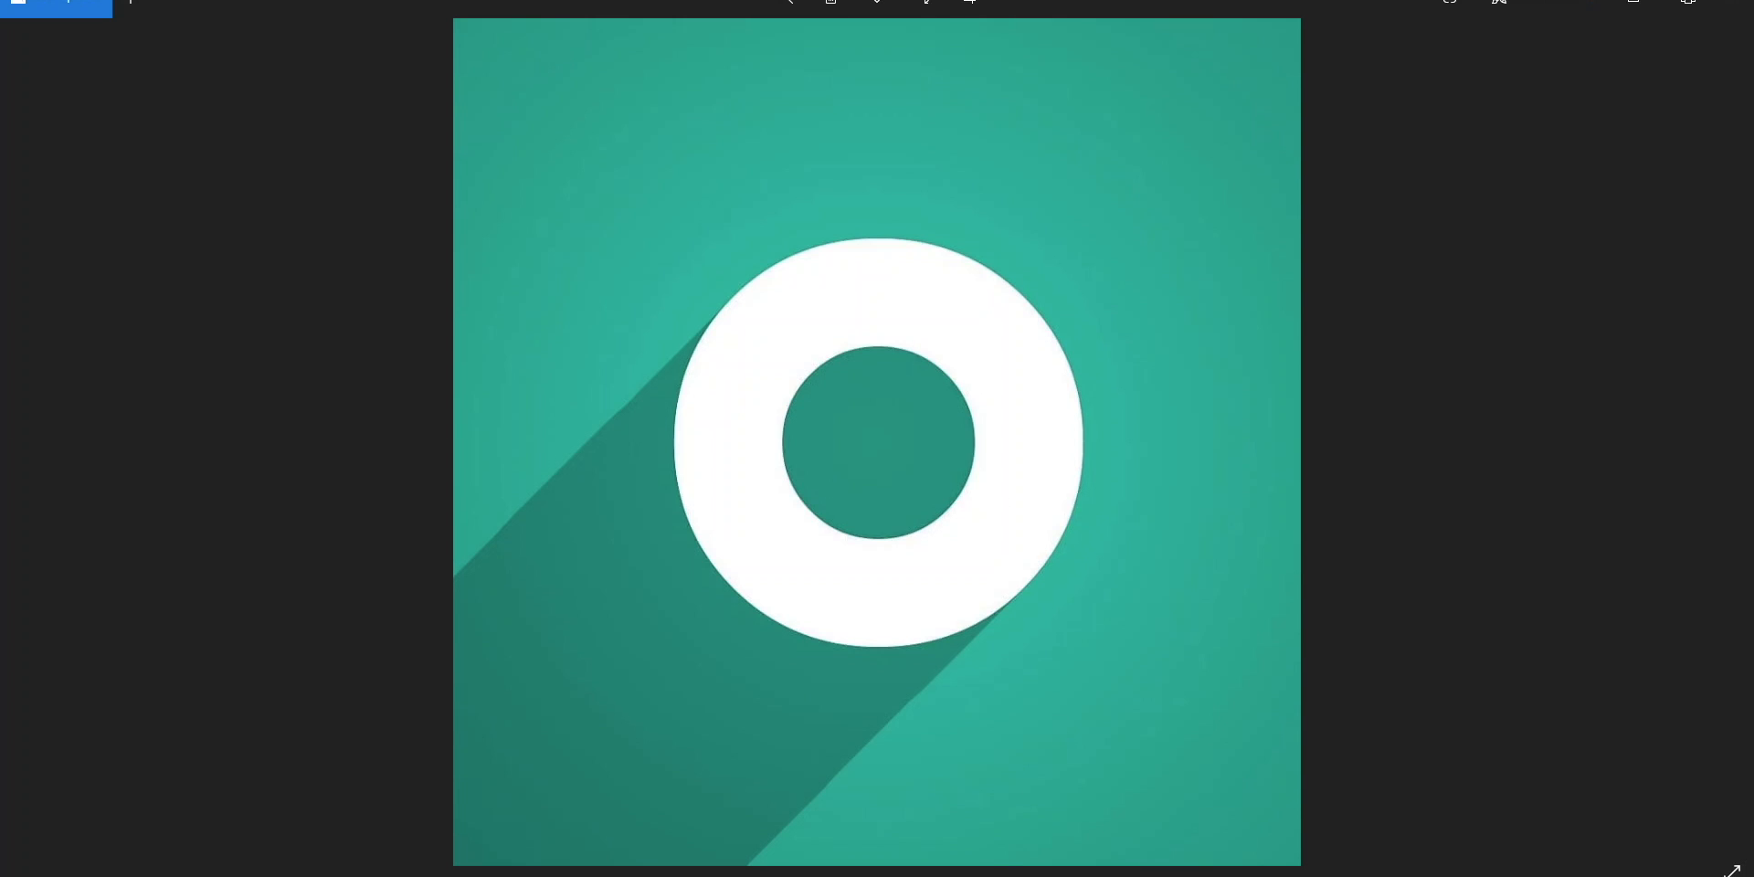
pyautogui.click(963, 865)
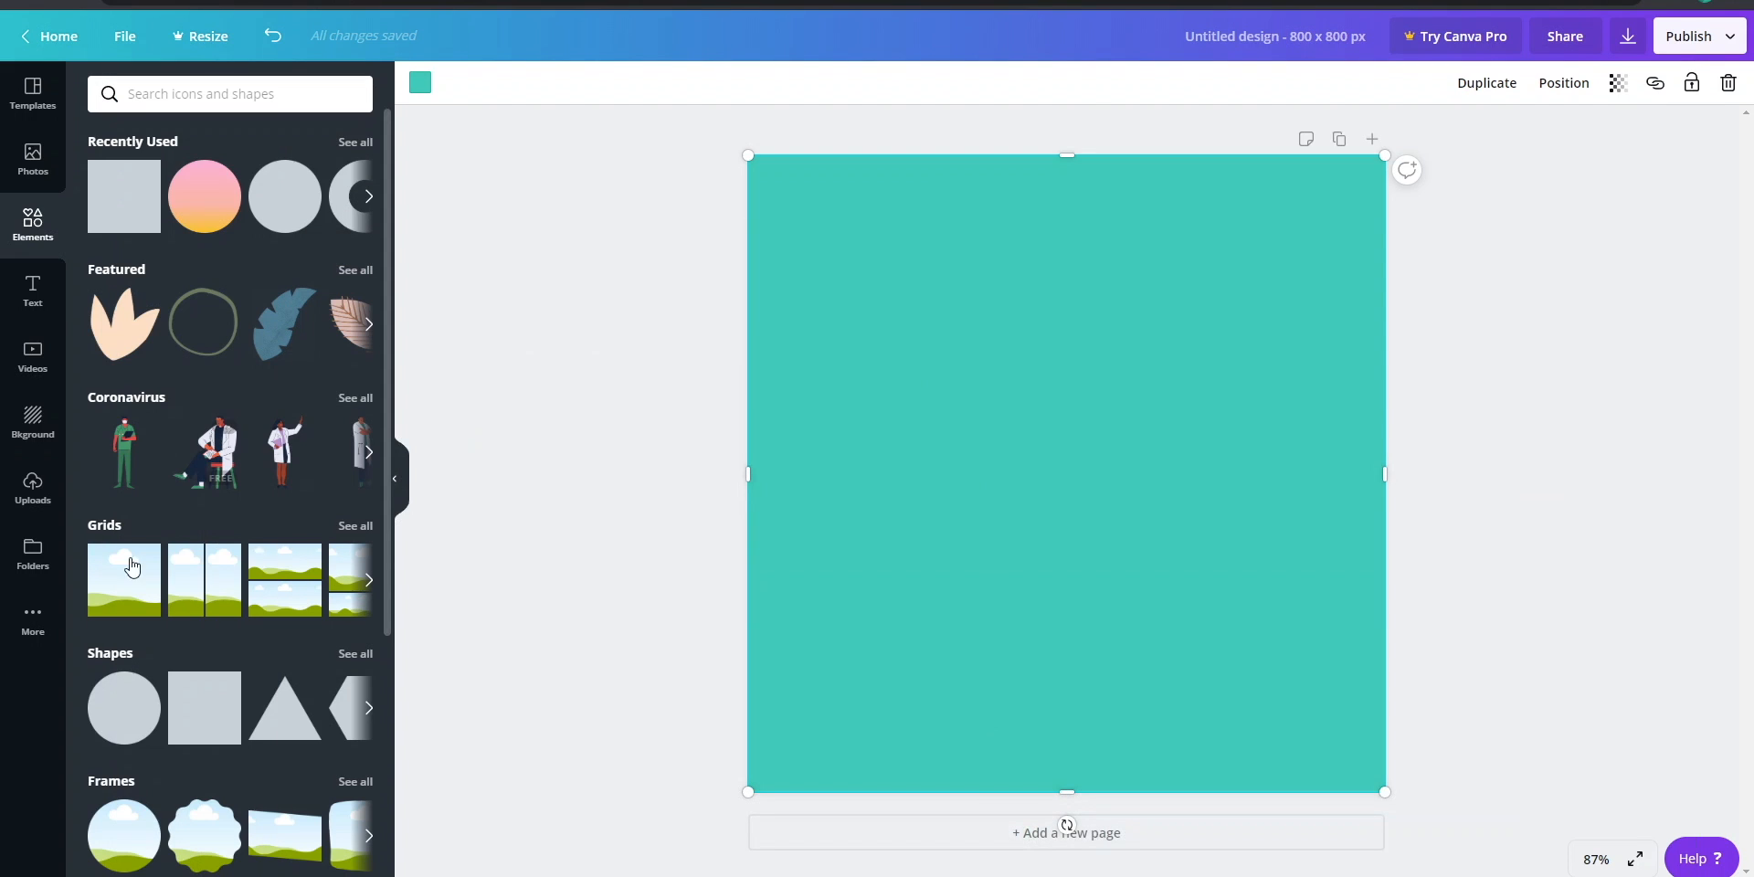
pyautogui.click(357, 654)
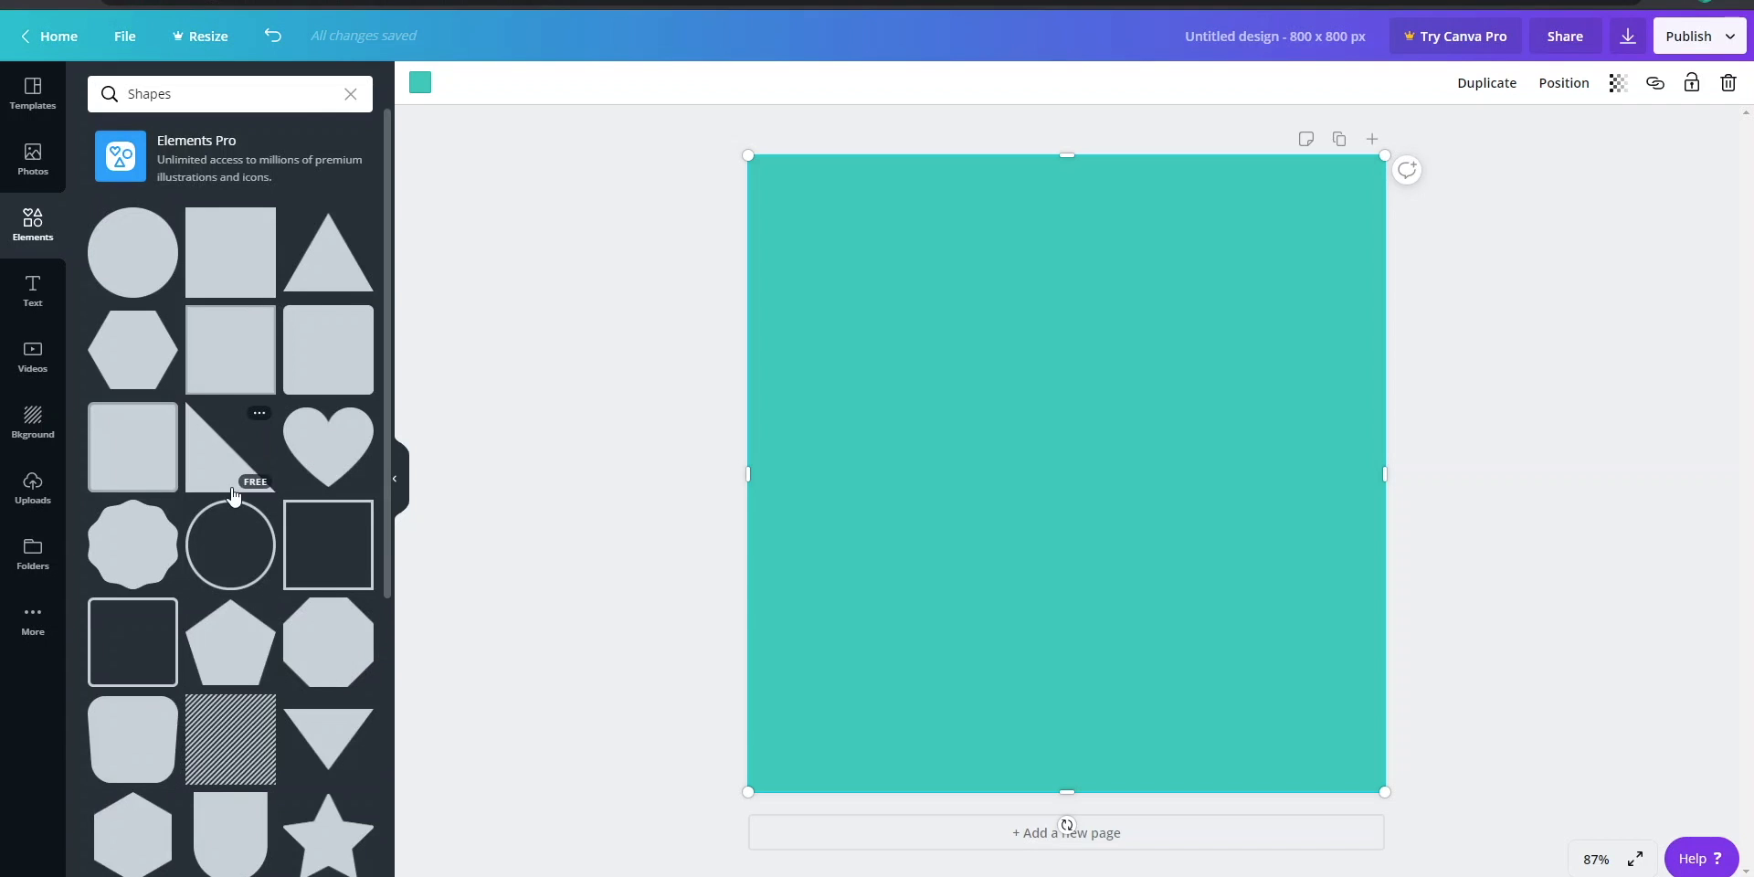
pyautogui.scroll(-10, 235, 509)
pyautogui.scroll(4, 234, 498)
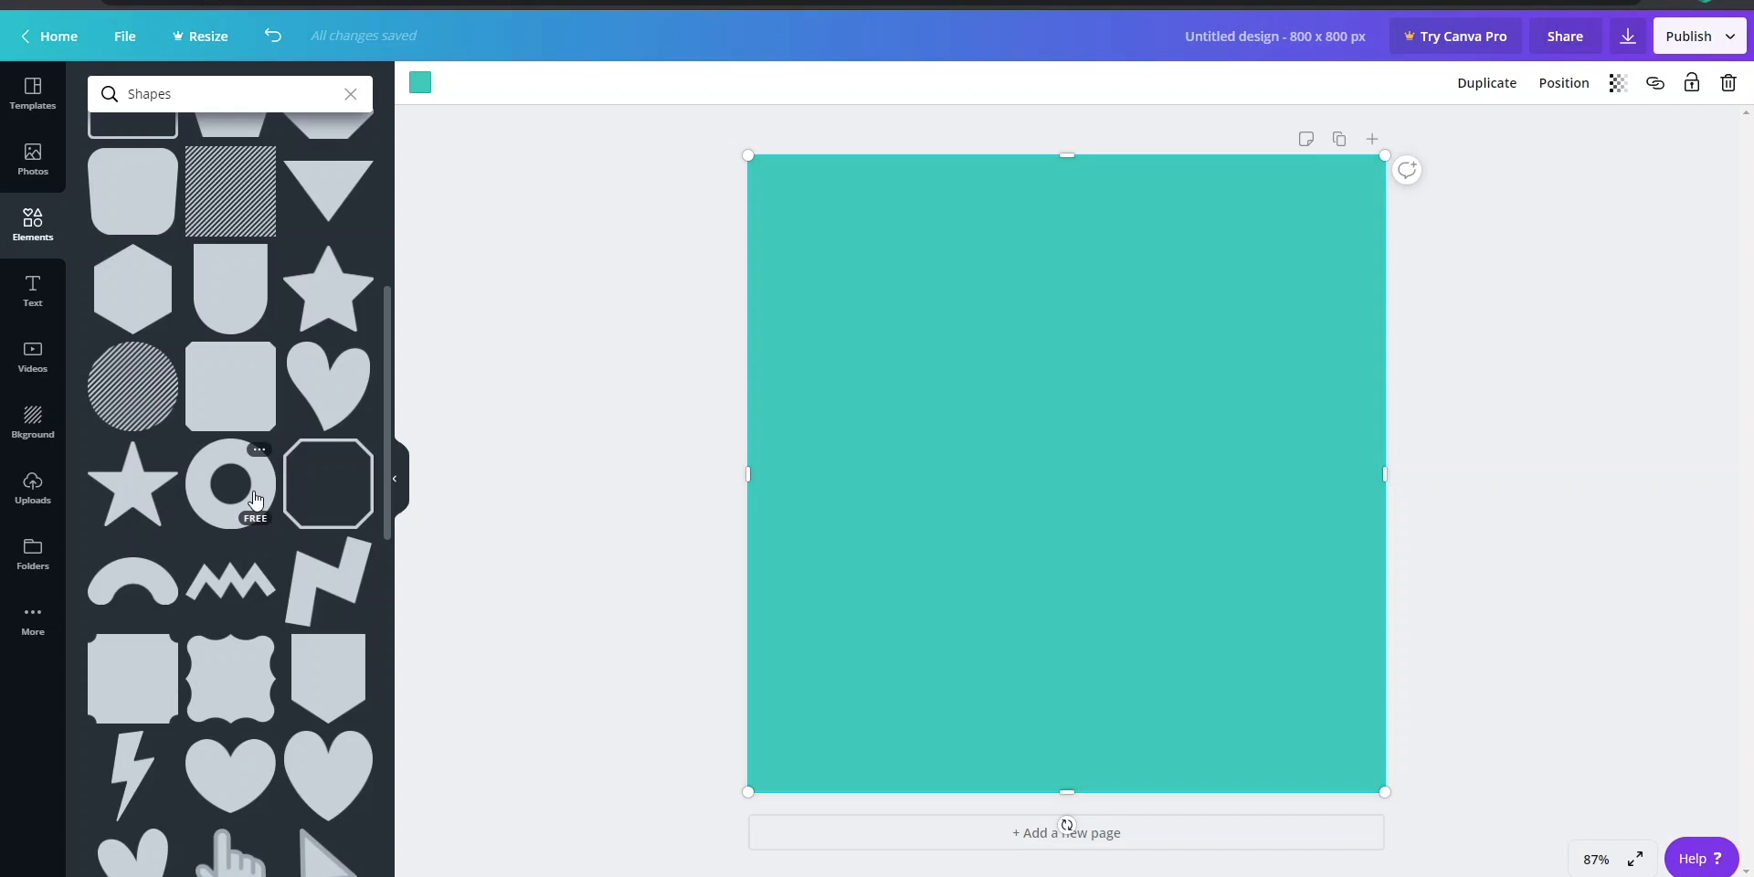
pyautogui.click(257, 501)
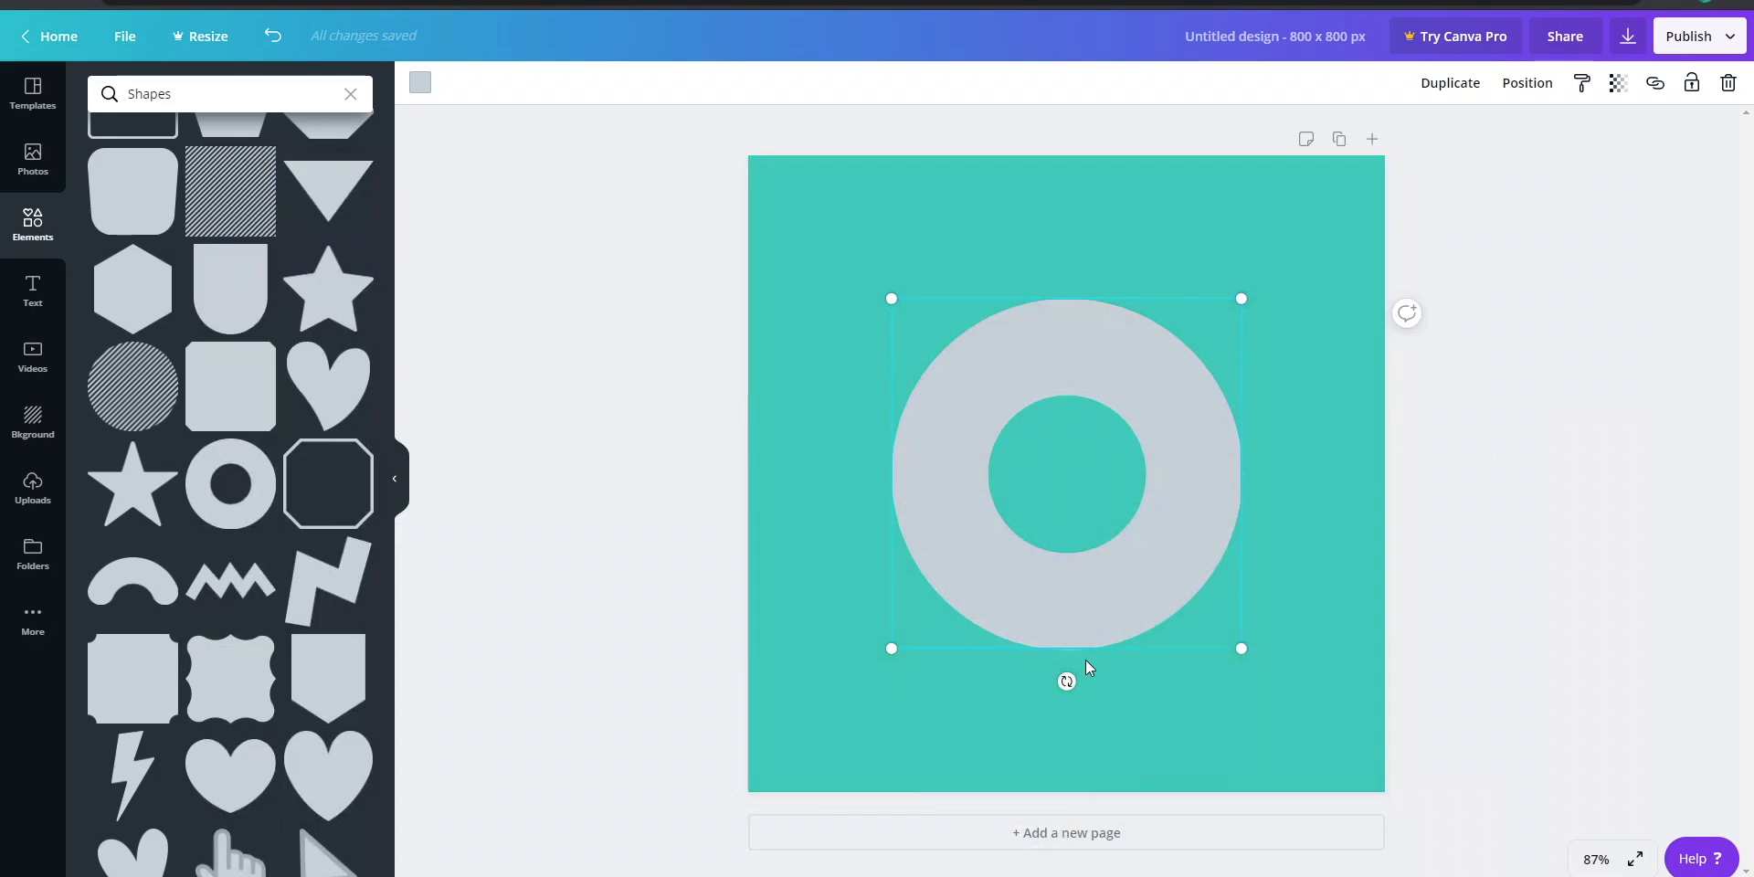
pyautogui.moveTo(1064, 448); pyautogui.dragTo(1059, 487)
pyautogui.click(421, 84)
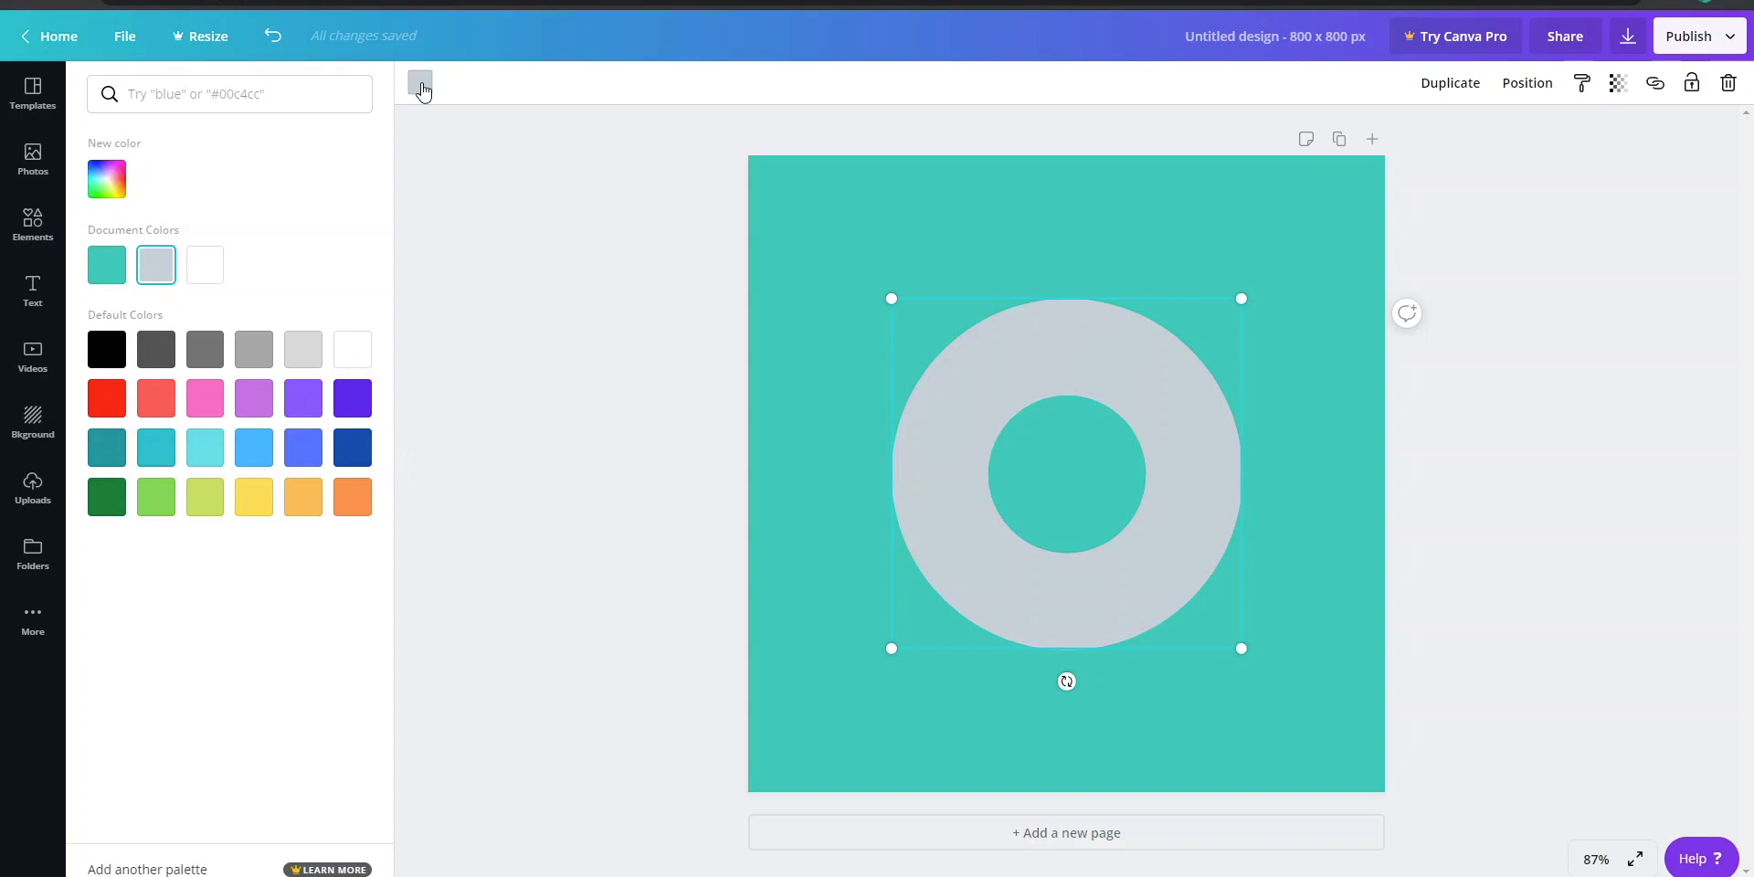
pyautogui.click(204, 264)
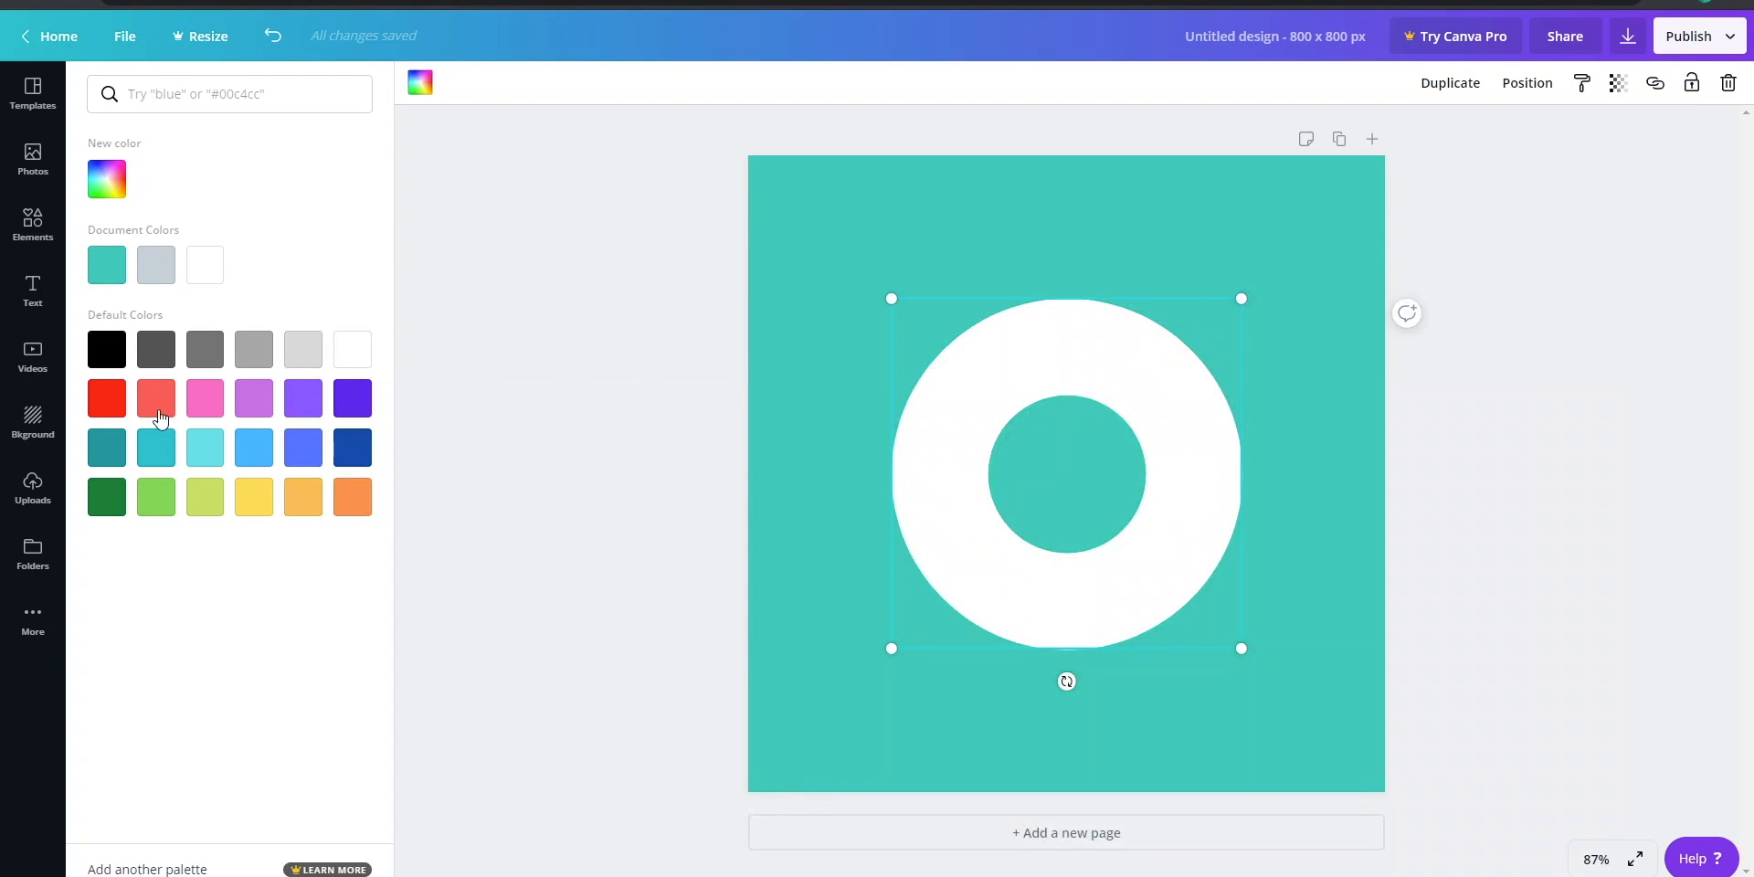
# Step: Add another square, rotate it into a diamond and send it behind the white ring
pyautogui.click(34, 229)
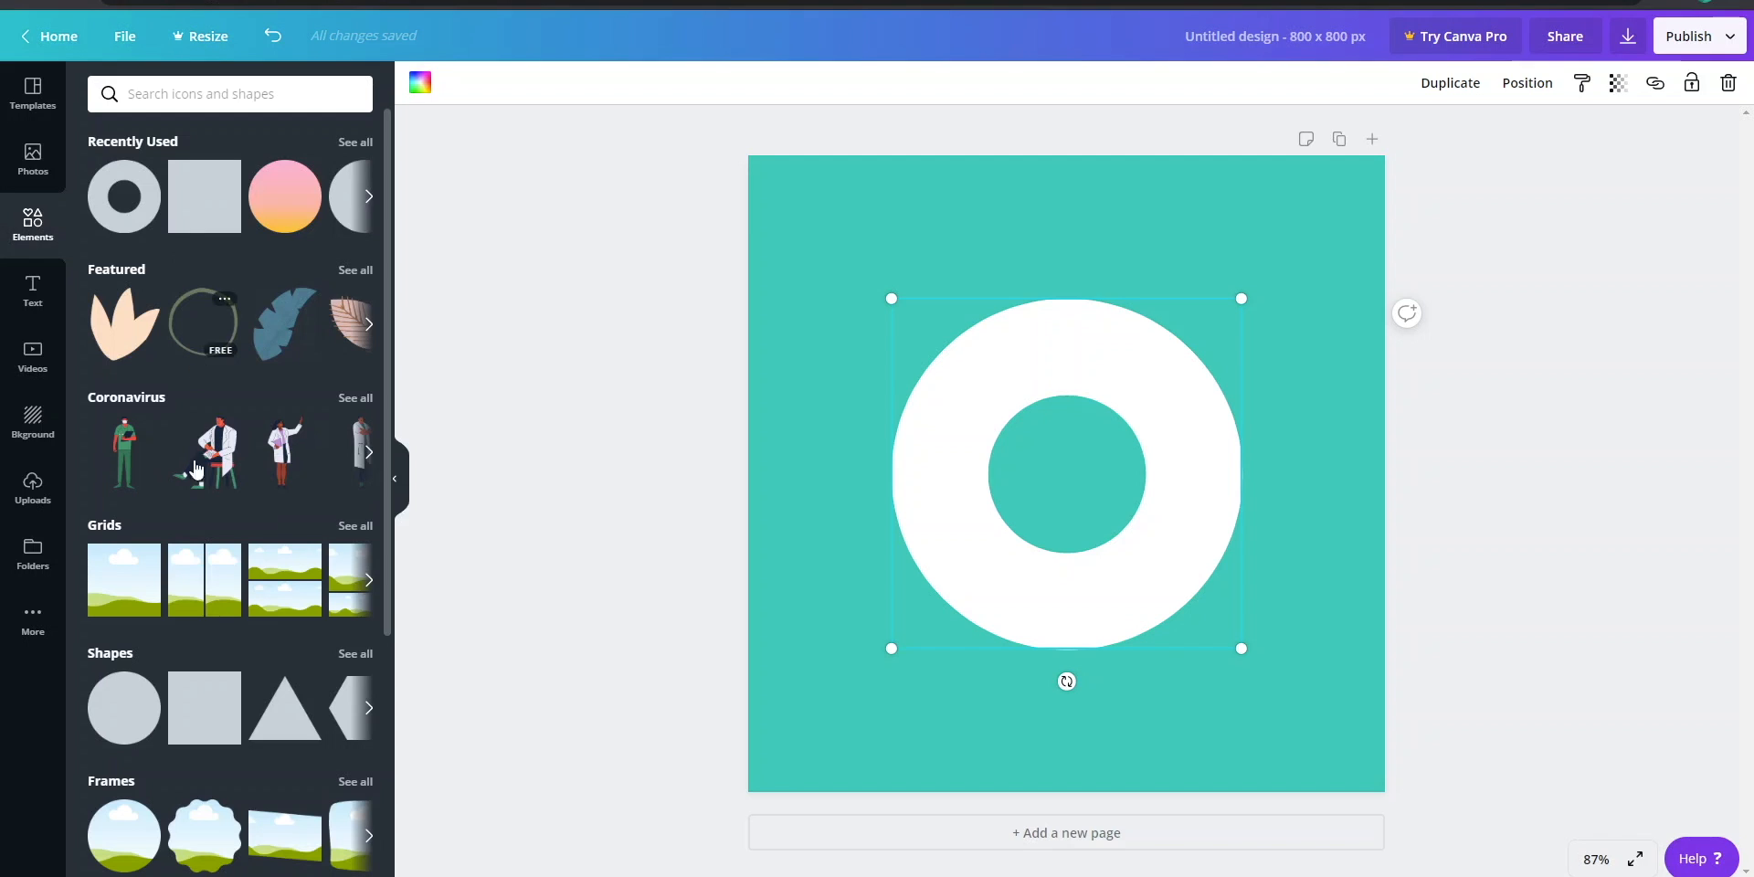
pyautogui.click(204, 708)
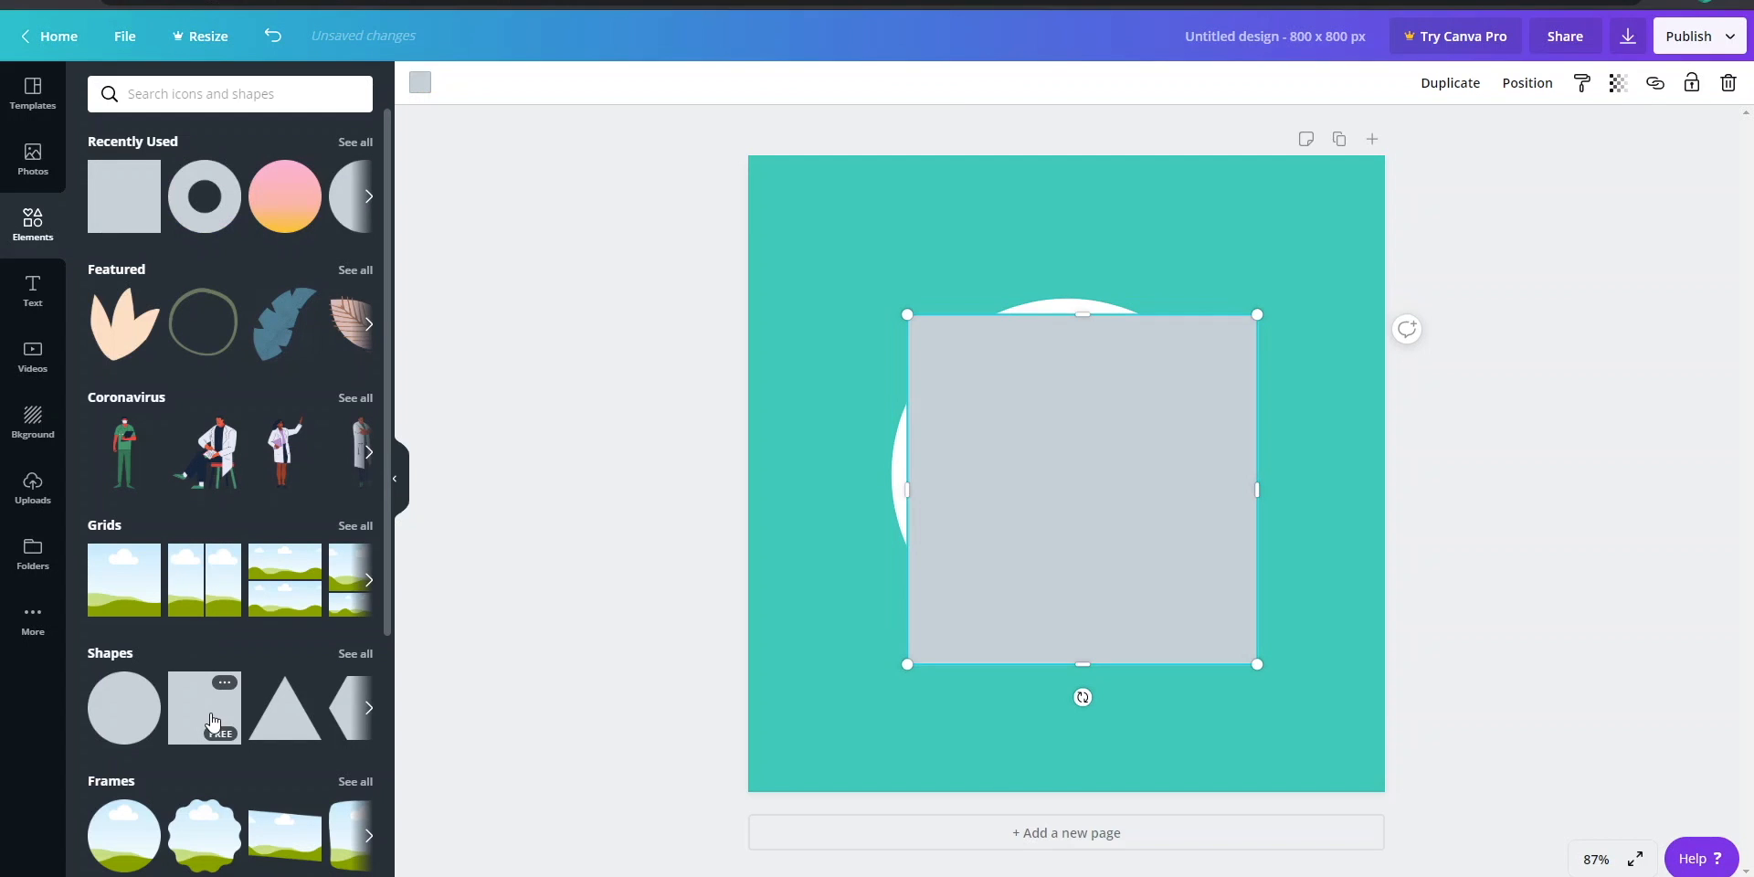
pyautogui.moveTo(1058, 701); pyautogui.dragTo(943, 639)
pyautogui.rightClick(1096, 546)
pyautogui.click(1116, 724)
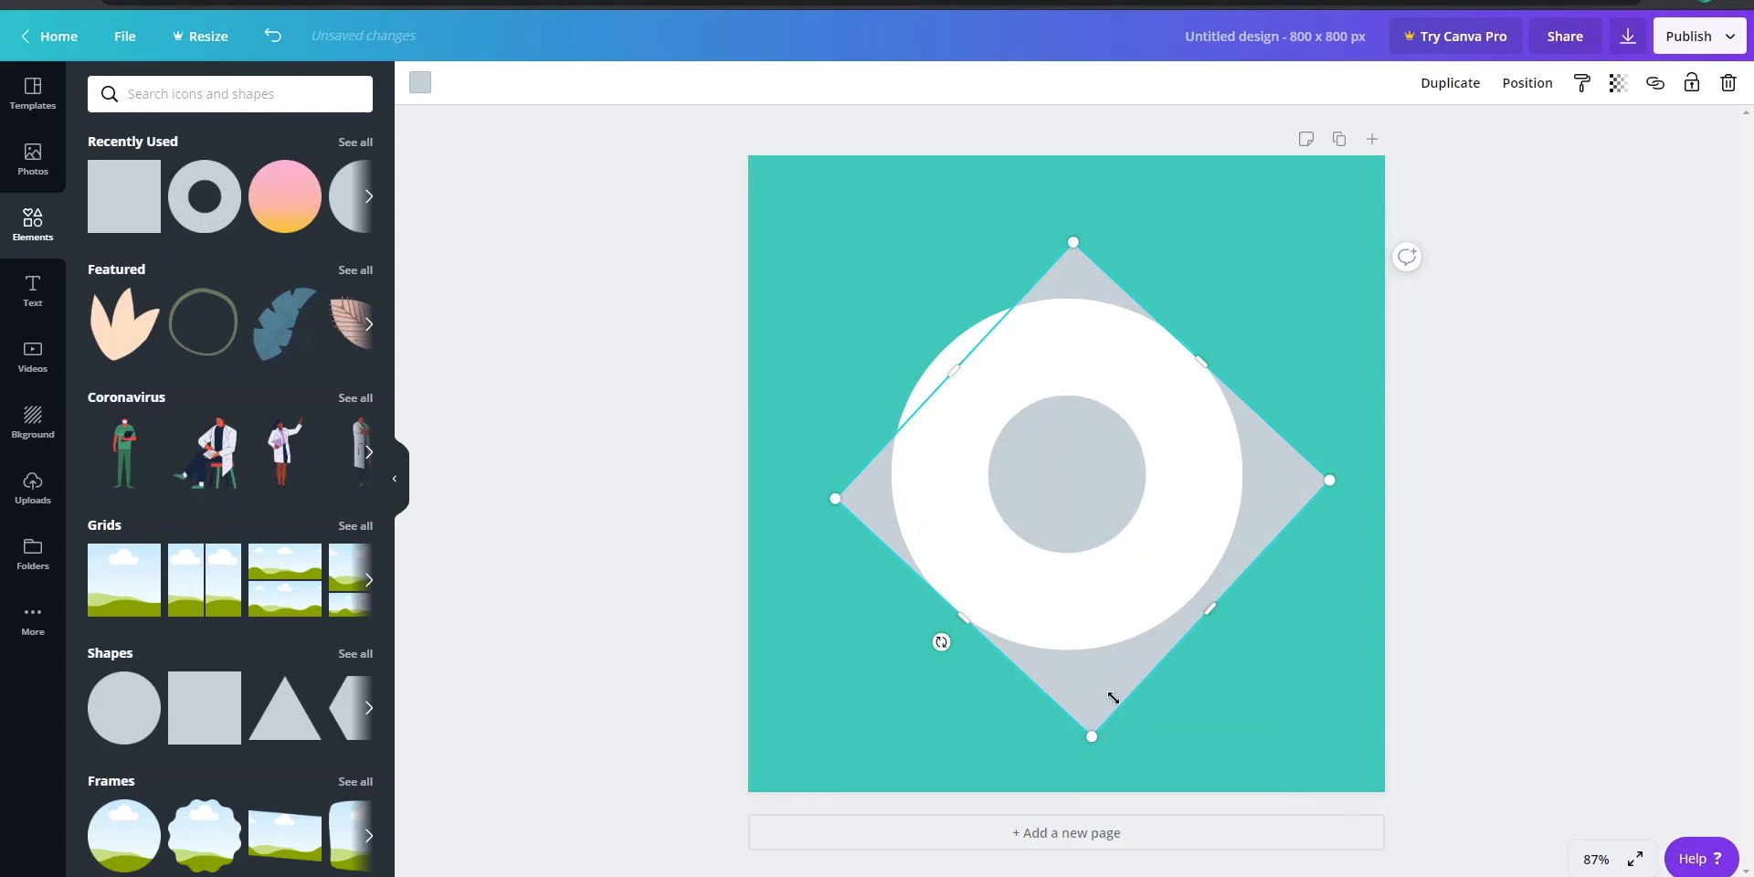
# Step: Move the rotated square down and left and resize it to about 437 wide, its parallel sides touching the ring's outer edge
pyautogui.moveTo(1087, 677); pyautogui.dragTo(1008, 726)
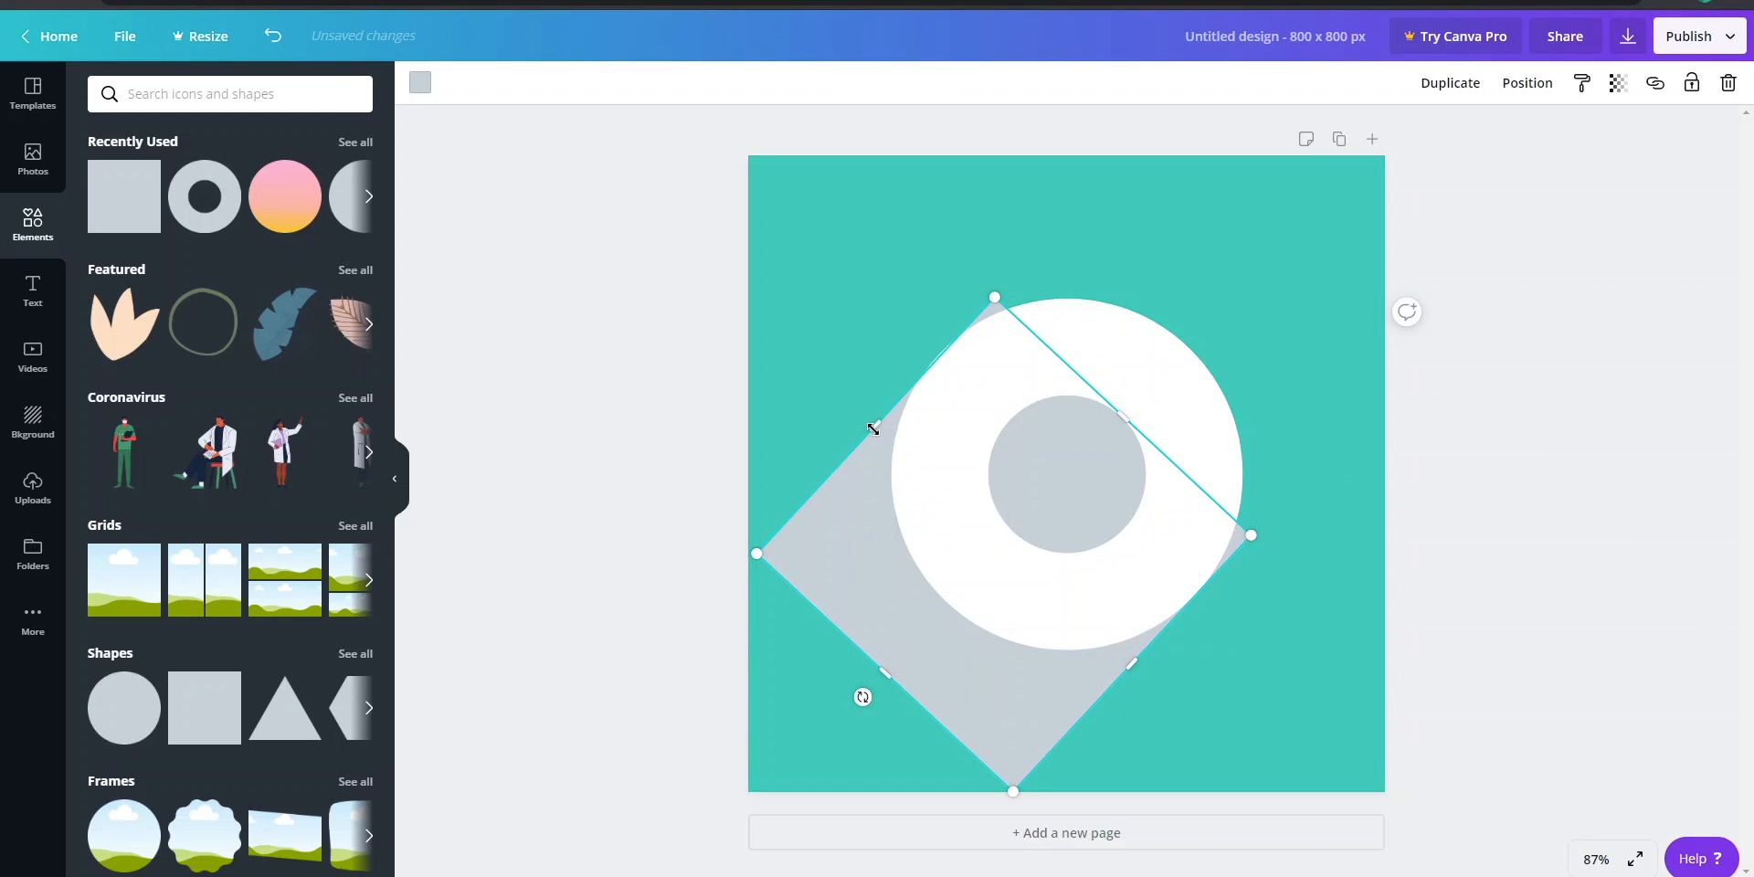
pyautogui.moveTo(873, 427); pyautogui.dragTo(870, 423)
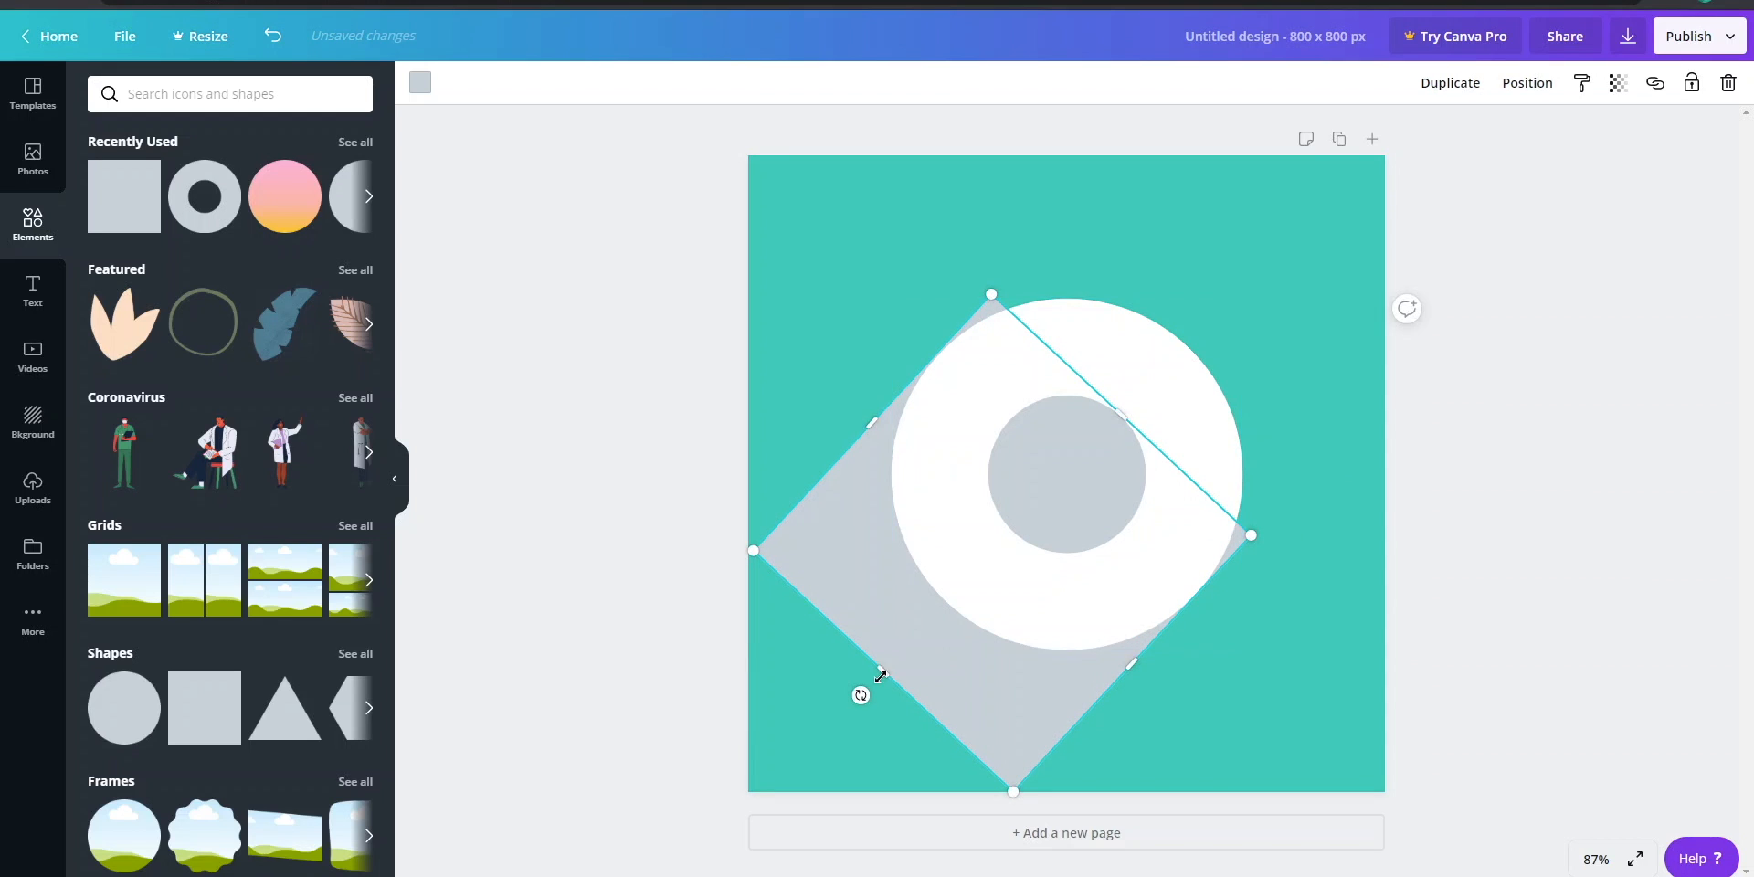
pyautogui.moveTo(910, 655); pyautogui.dragTo(918, 657)
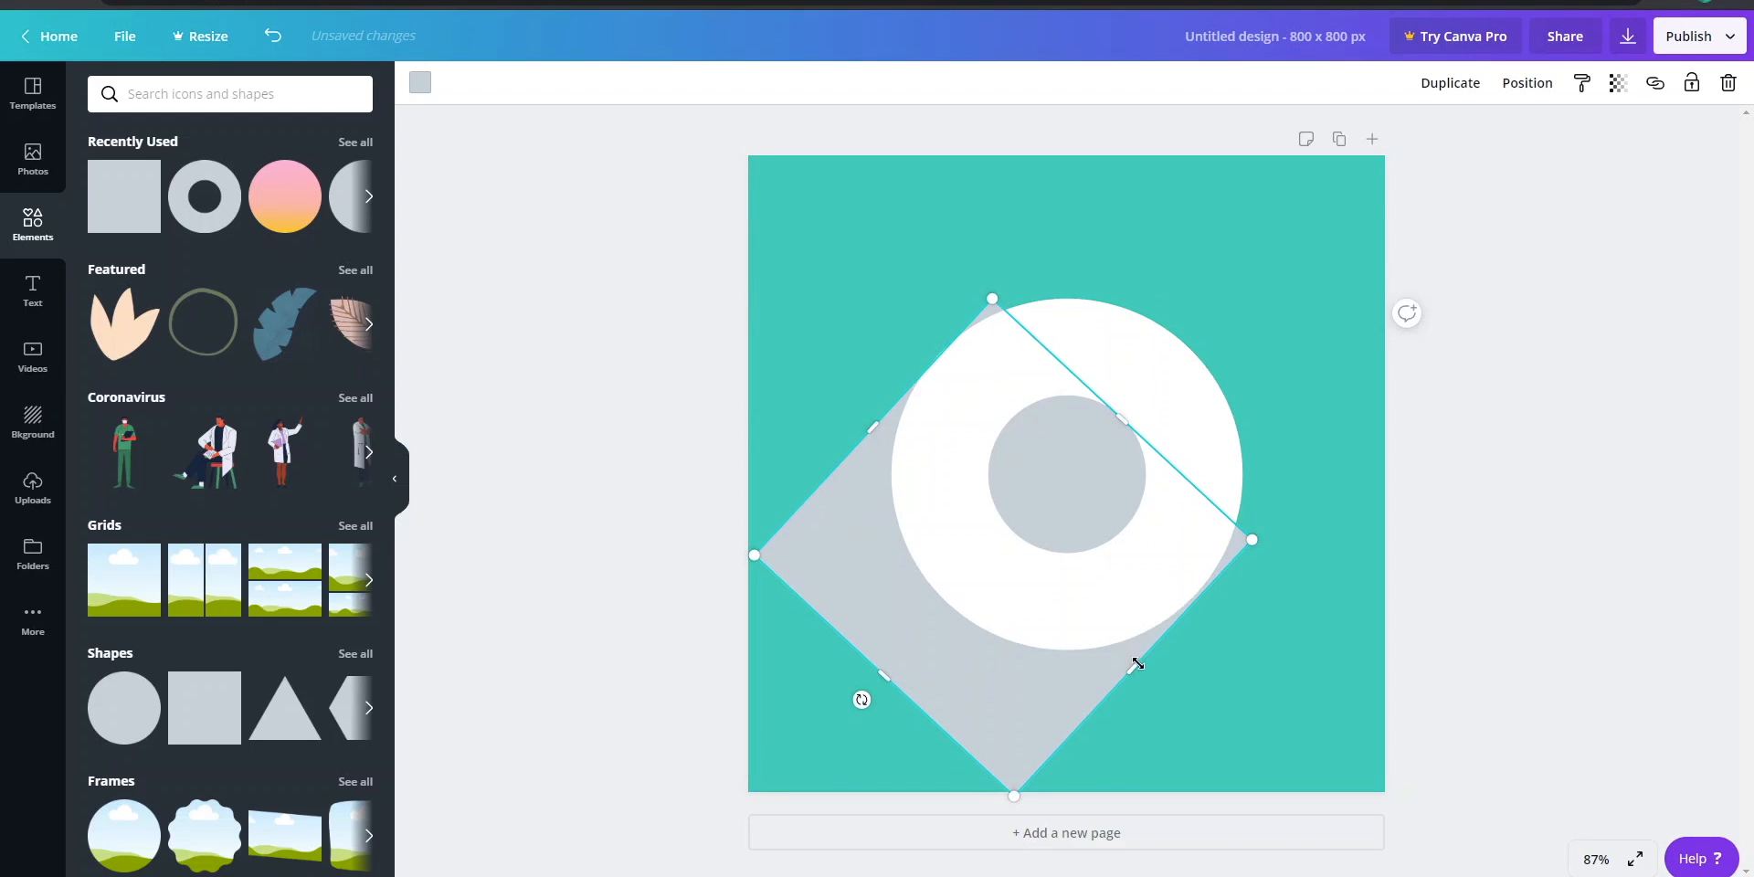
pyautogui.moveTo(1132, 666); pyautogui.dragTo(1128, 666)
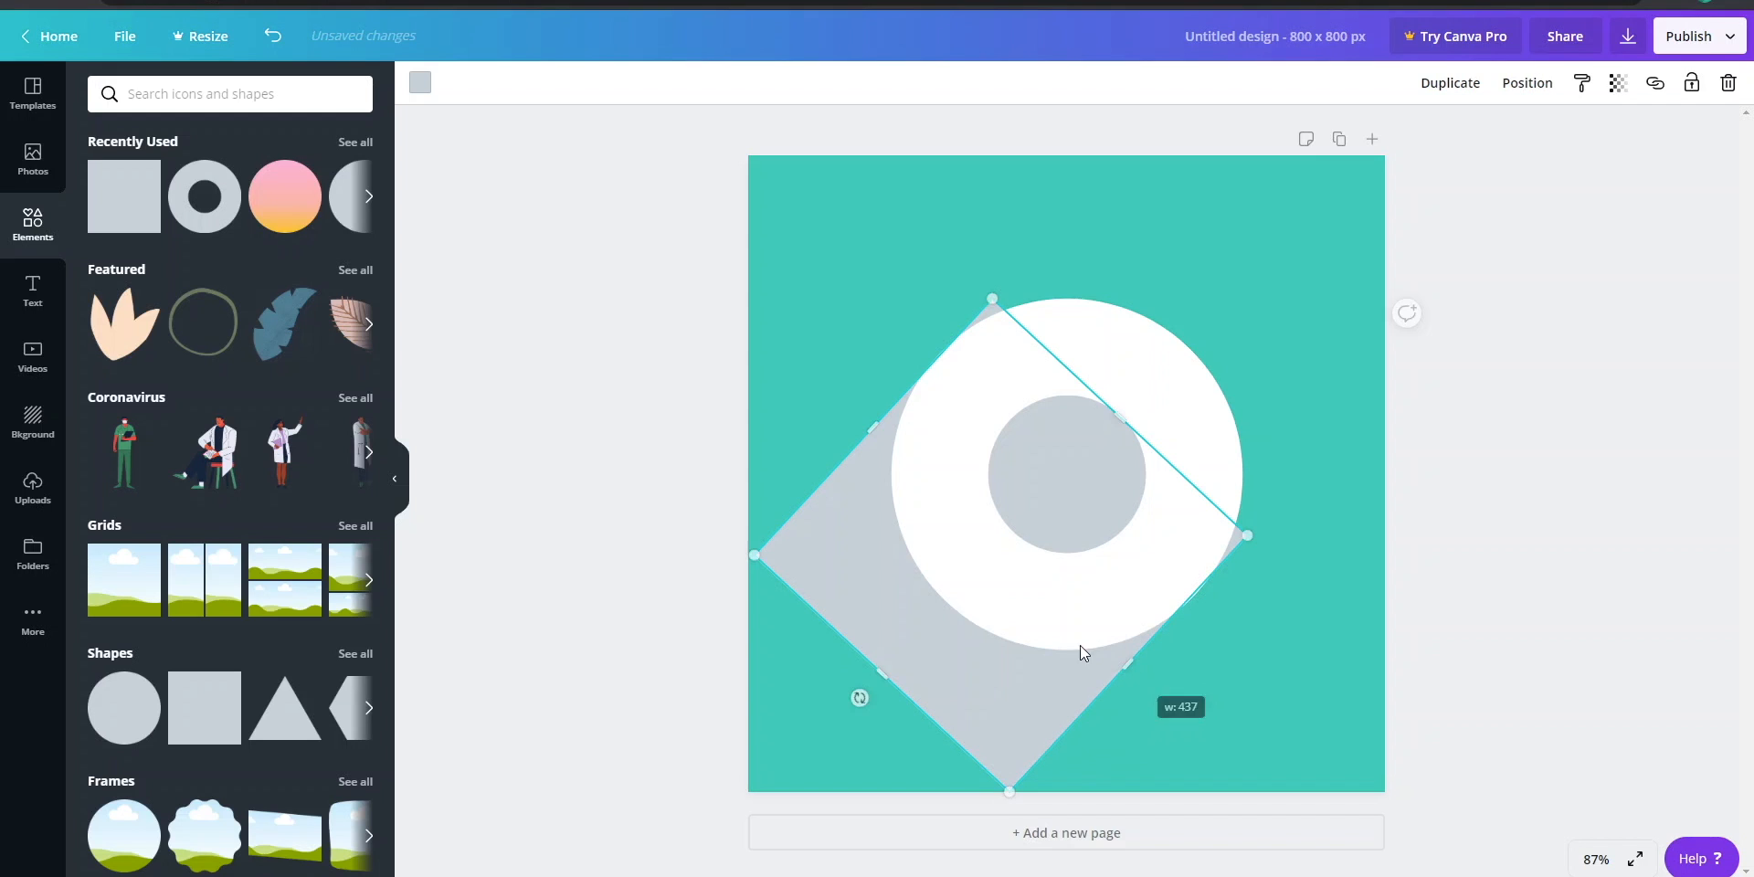
# Step: Colour the rotated square black and stretch it diagonally past the page's lower-left corner as a long shadow
pyautogui.click(420, 82)
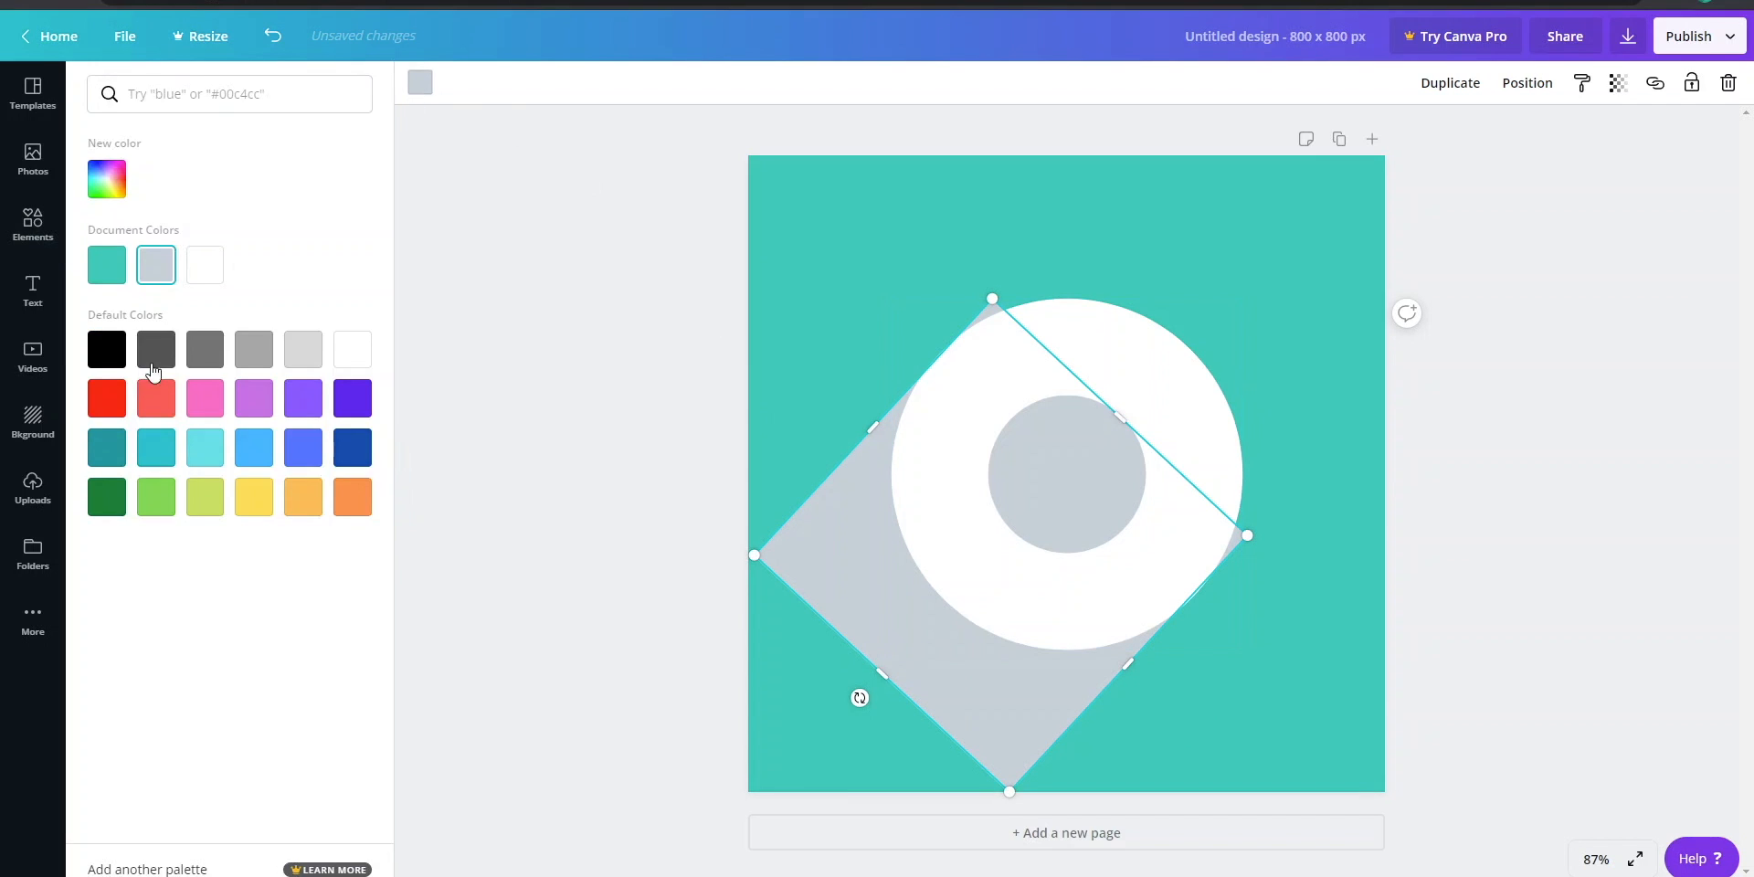
pyautogui.click(107, 349)
pyautogui.moveTo(879, 670); pyautogui.dragTo(647, 872)
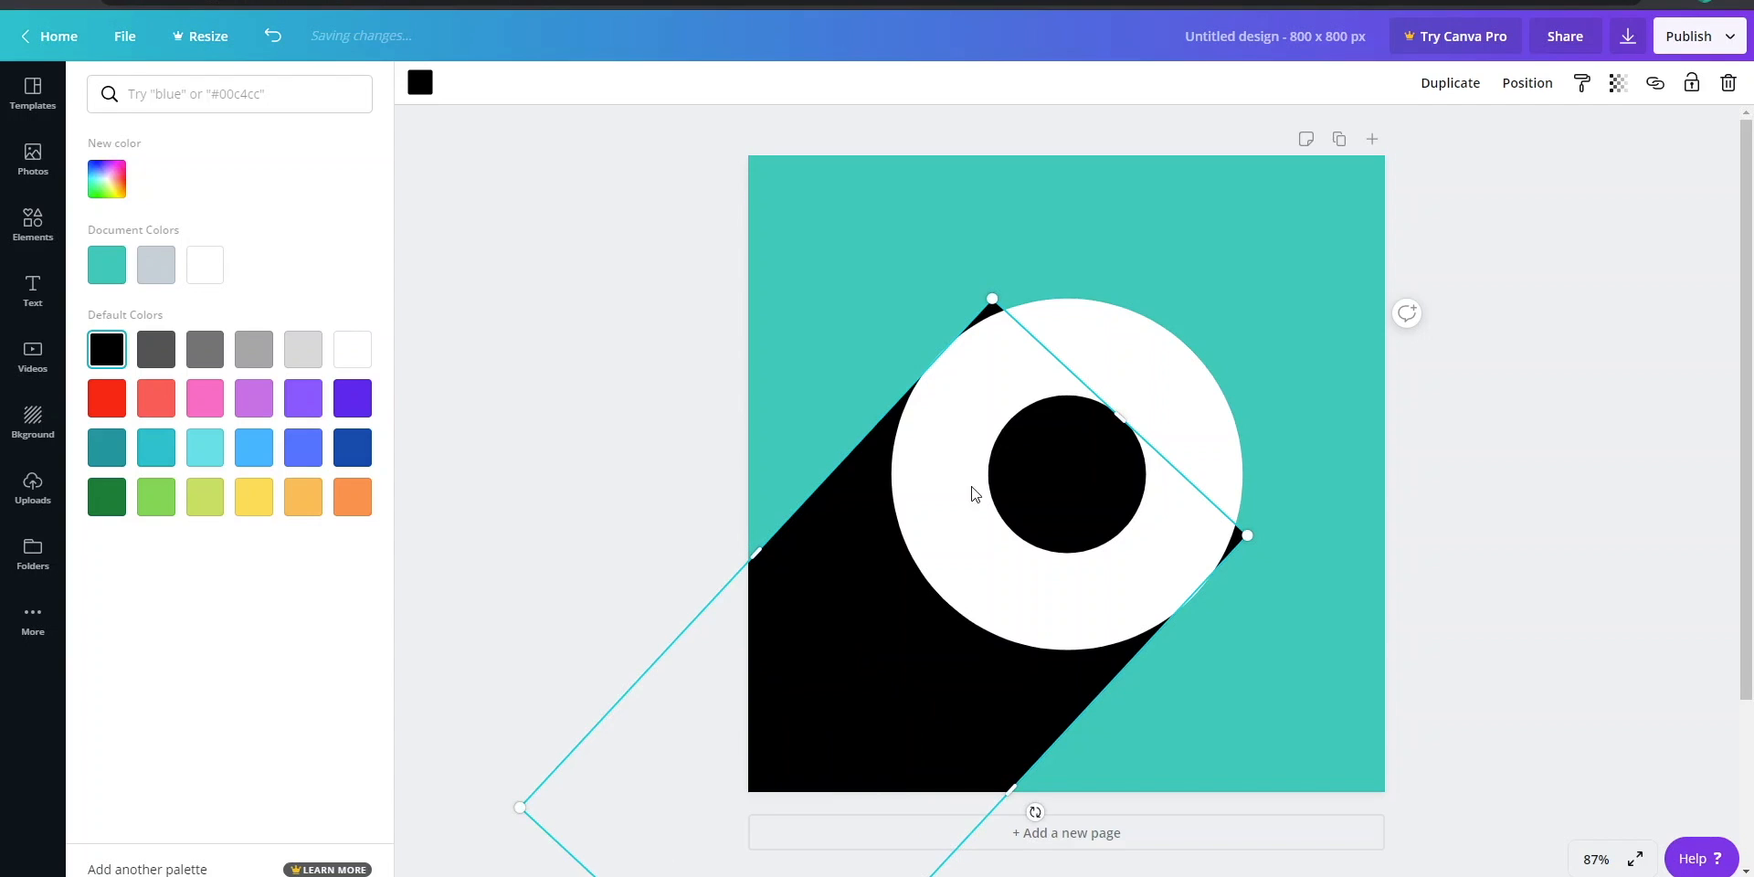
# Step: Set the black shadow shape's transparency to 35
pyautogui.click(1618, 84)
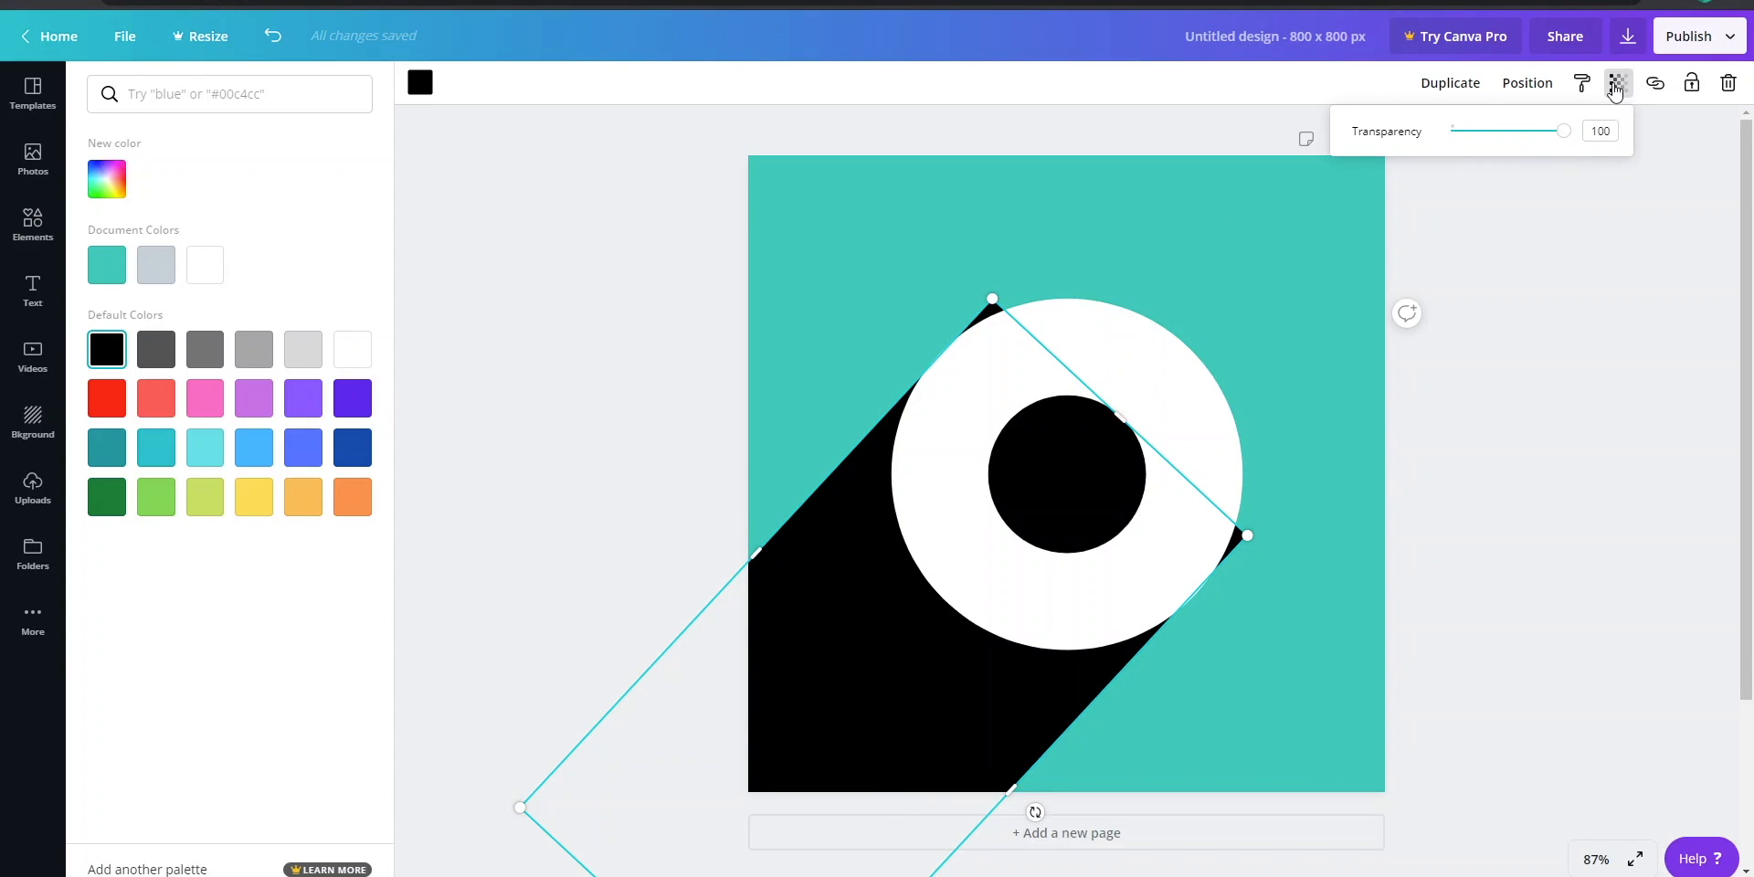
pyautogui.click(1614, 87)
pyautogui.click(1614, 87)
pyautogui.moveTo(1510, 144); pyautogui.dragTo(1488, 140)
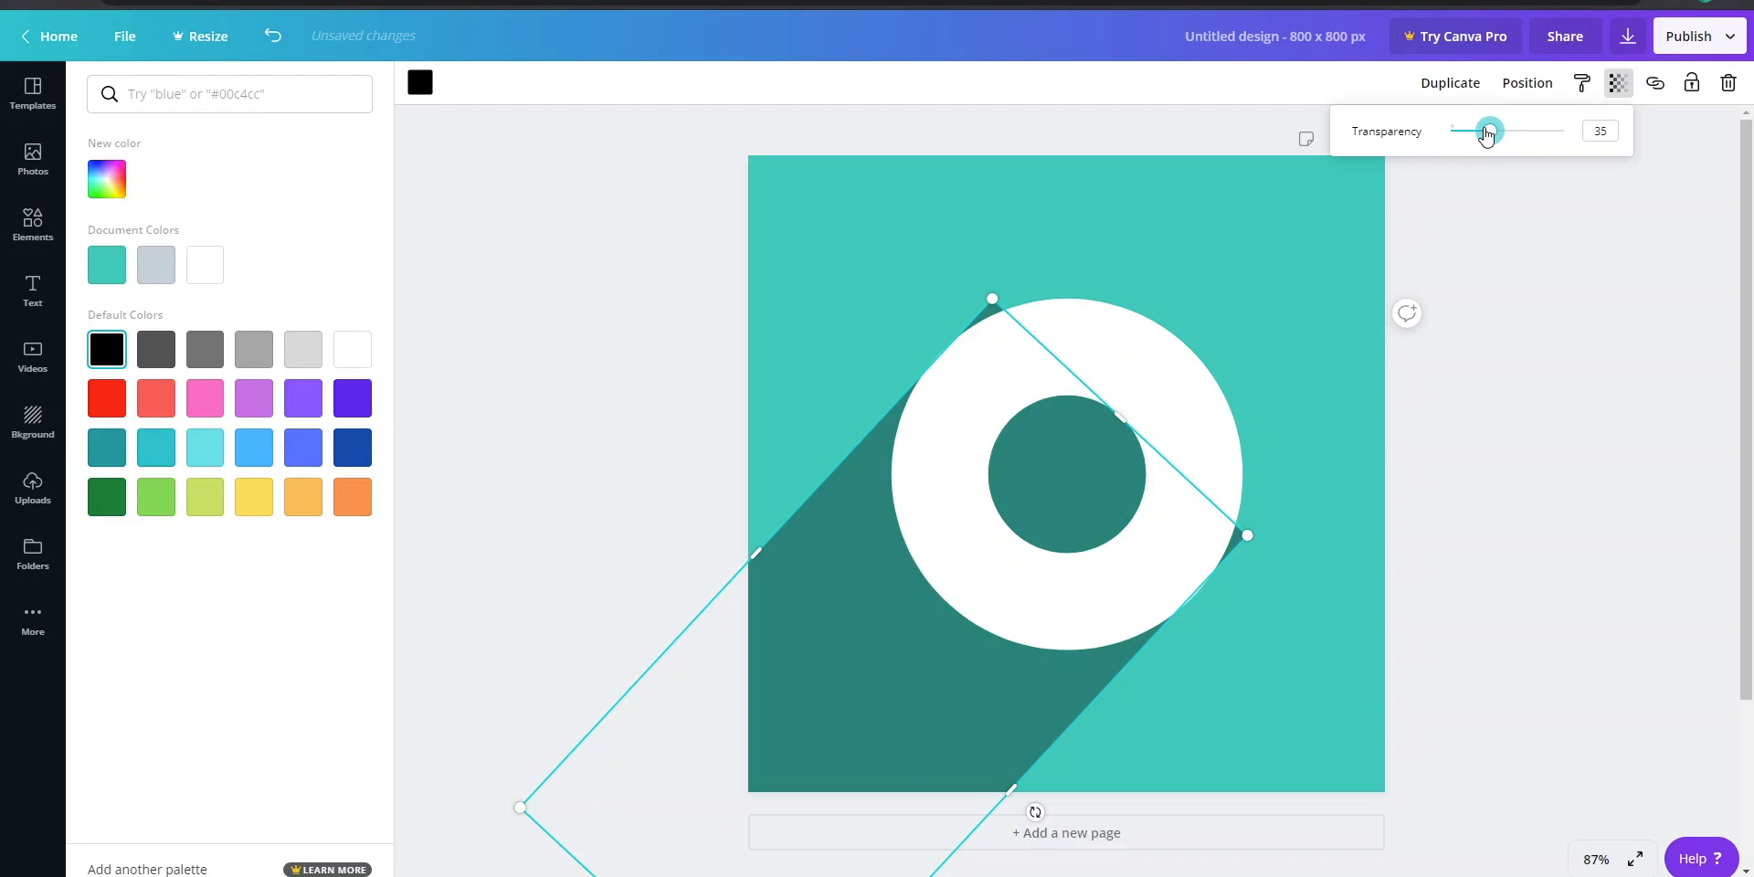
# Step: Shorten the black shadow shape diagonally so its upper end lies across the centre of the white ring
pyautogui.moveTo(1487, 134); pyautogui.dragTo(1488, 133)
pyautogui.click(1555, 246)
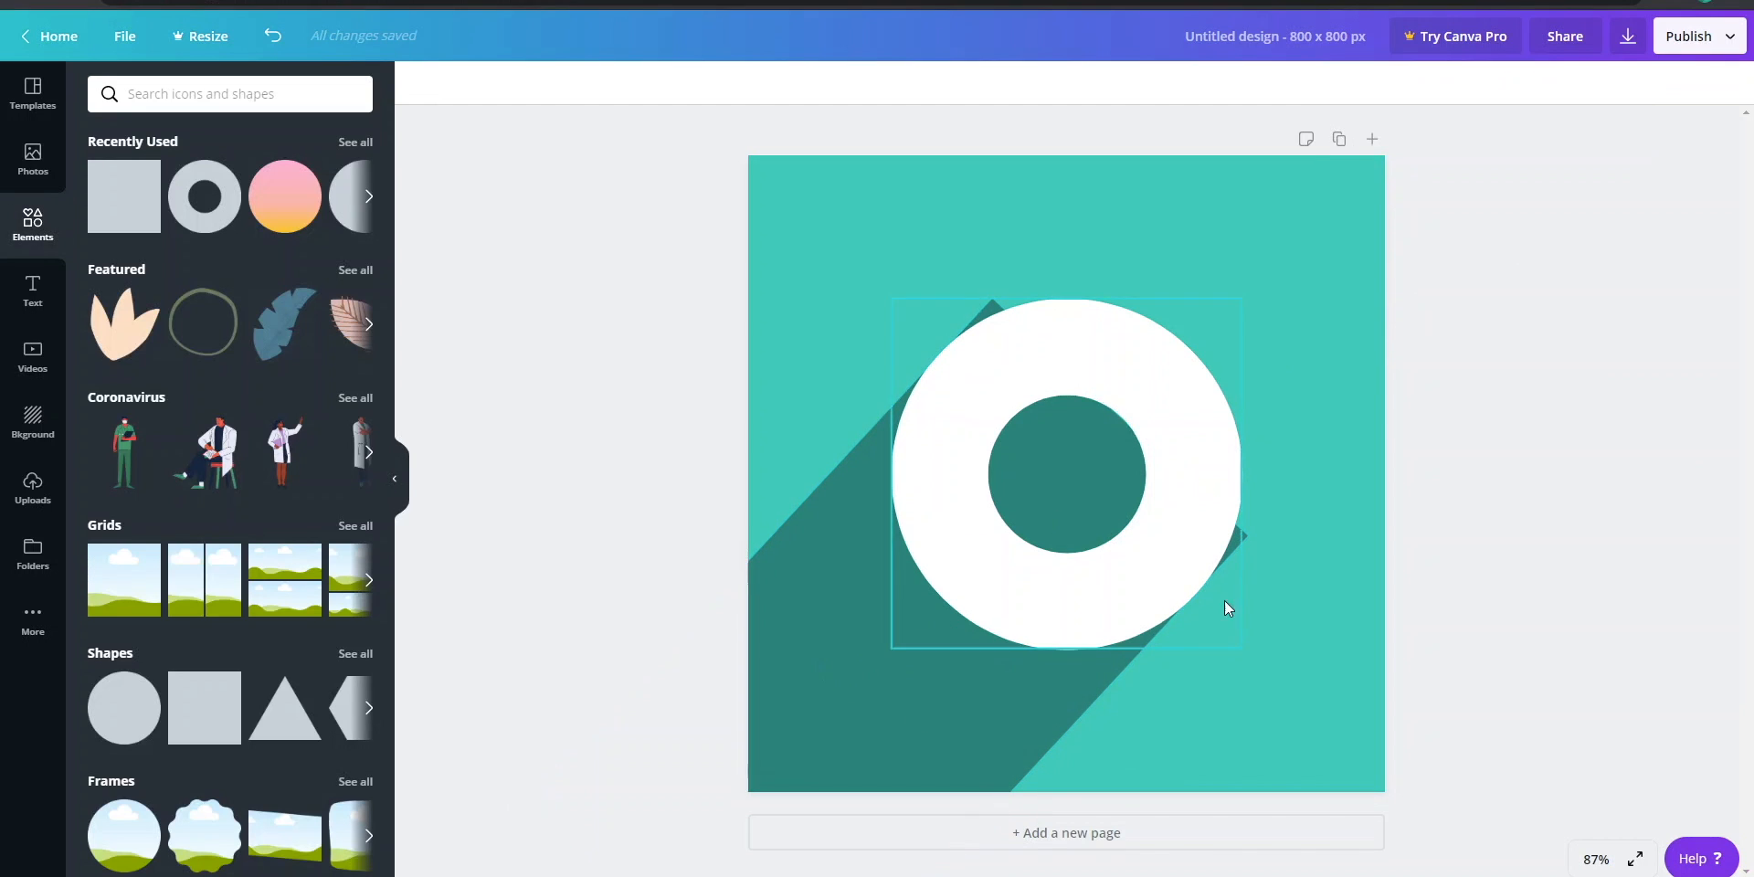
pyautogui.click(890, 631)
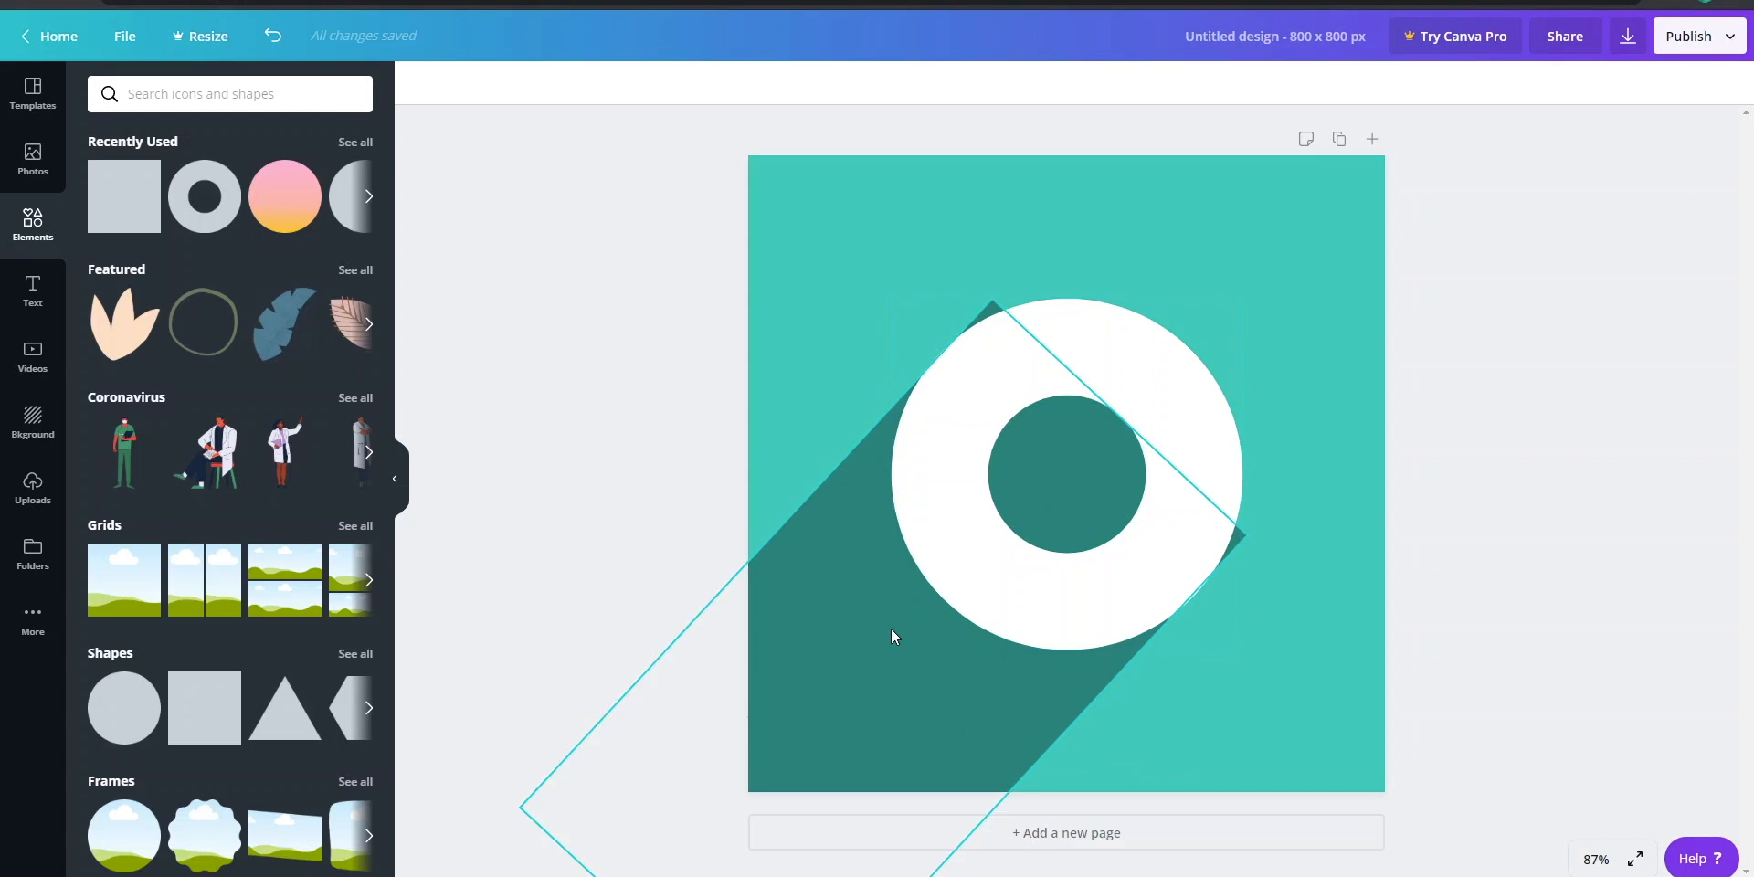
pyautogui.moveTo(1124, 413); pyautogui.dragTo(1108, 325)
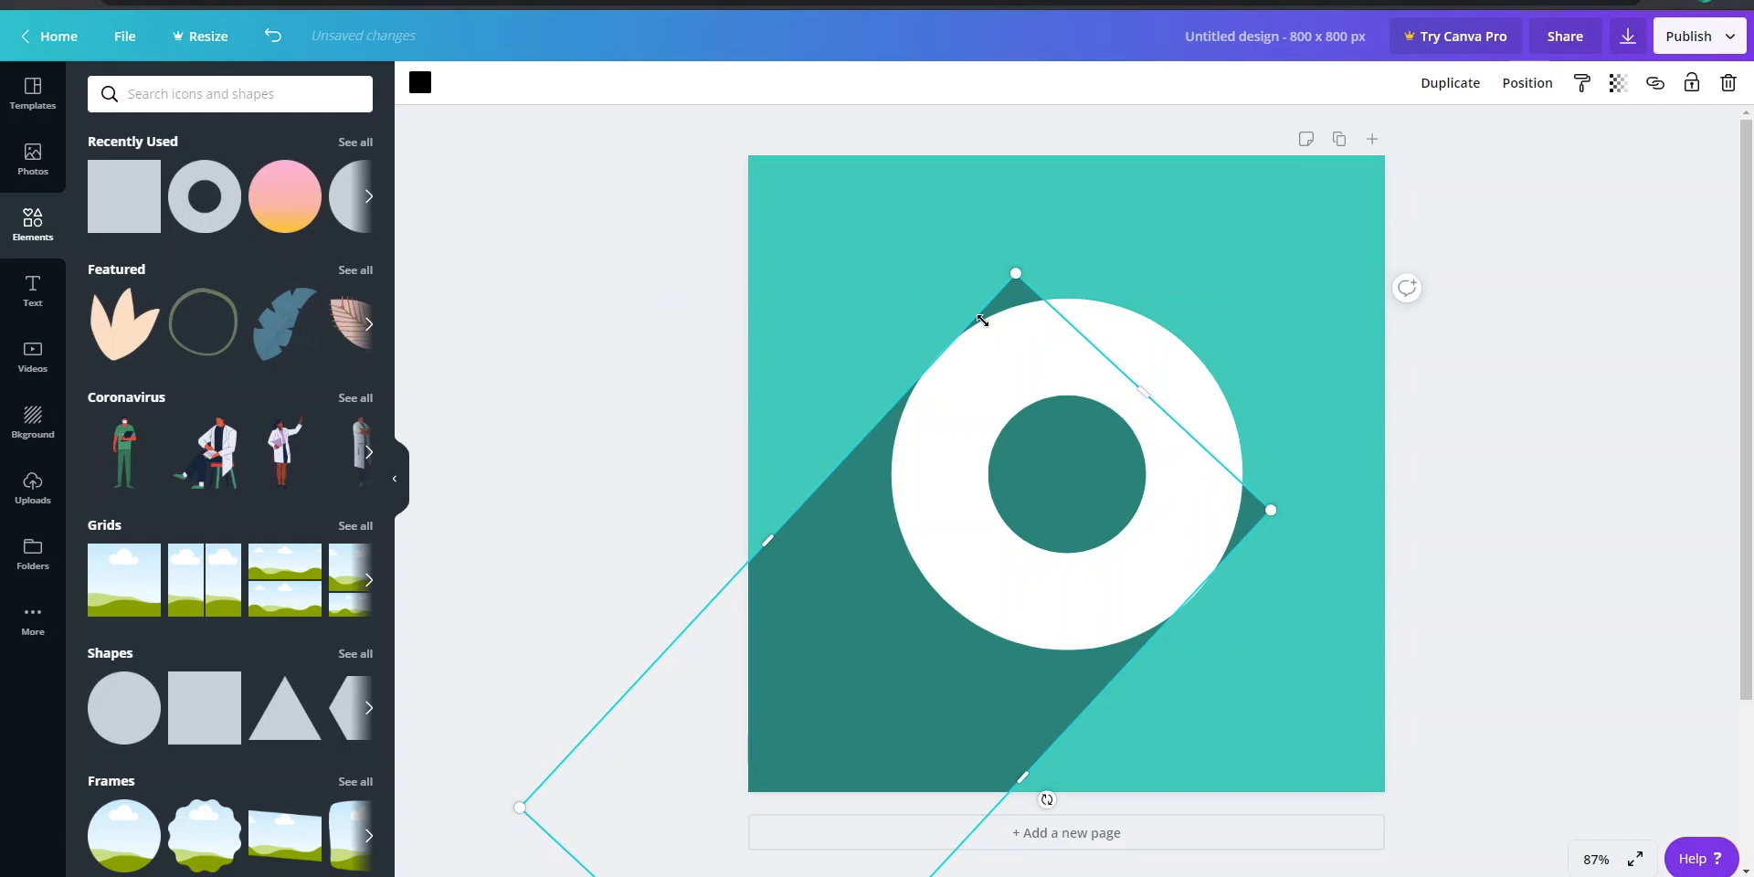
pyautogui.moveTo(1149, 392); pyautogui.dragTo(1073, 470)
pyautogui.click(1542, 362)
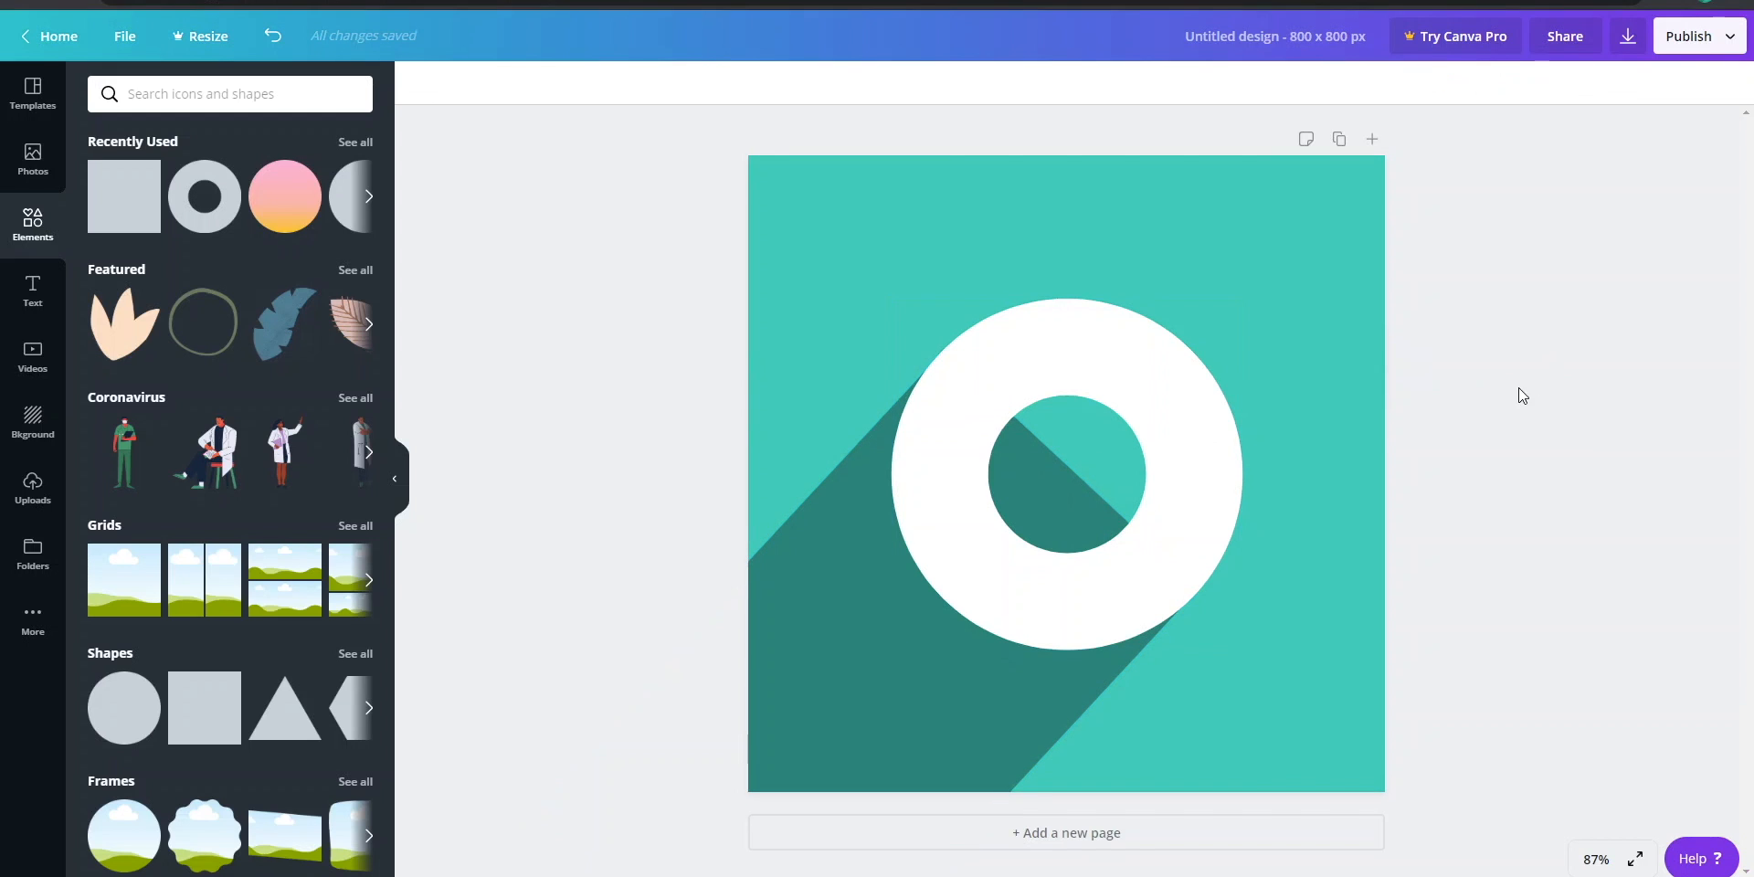
# Step: Add a circle, shrink it and place it inside the white ring's hole
pyautogui.click(809, 667)
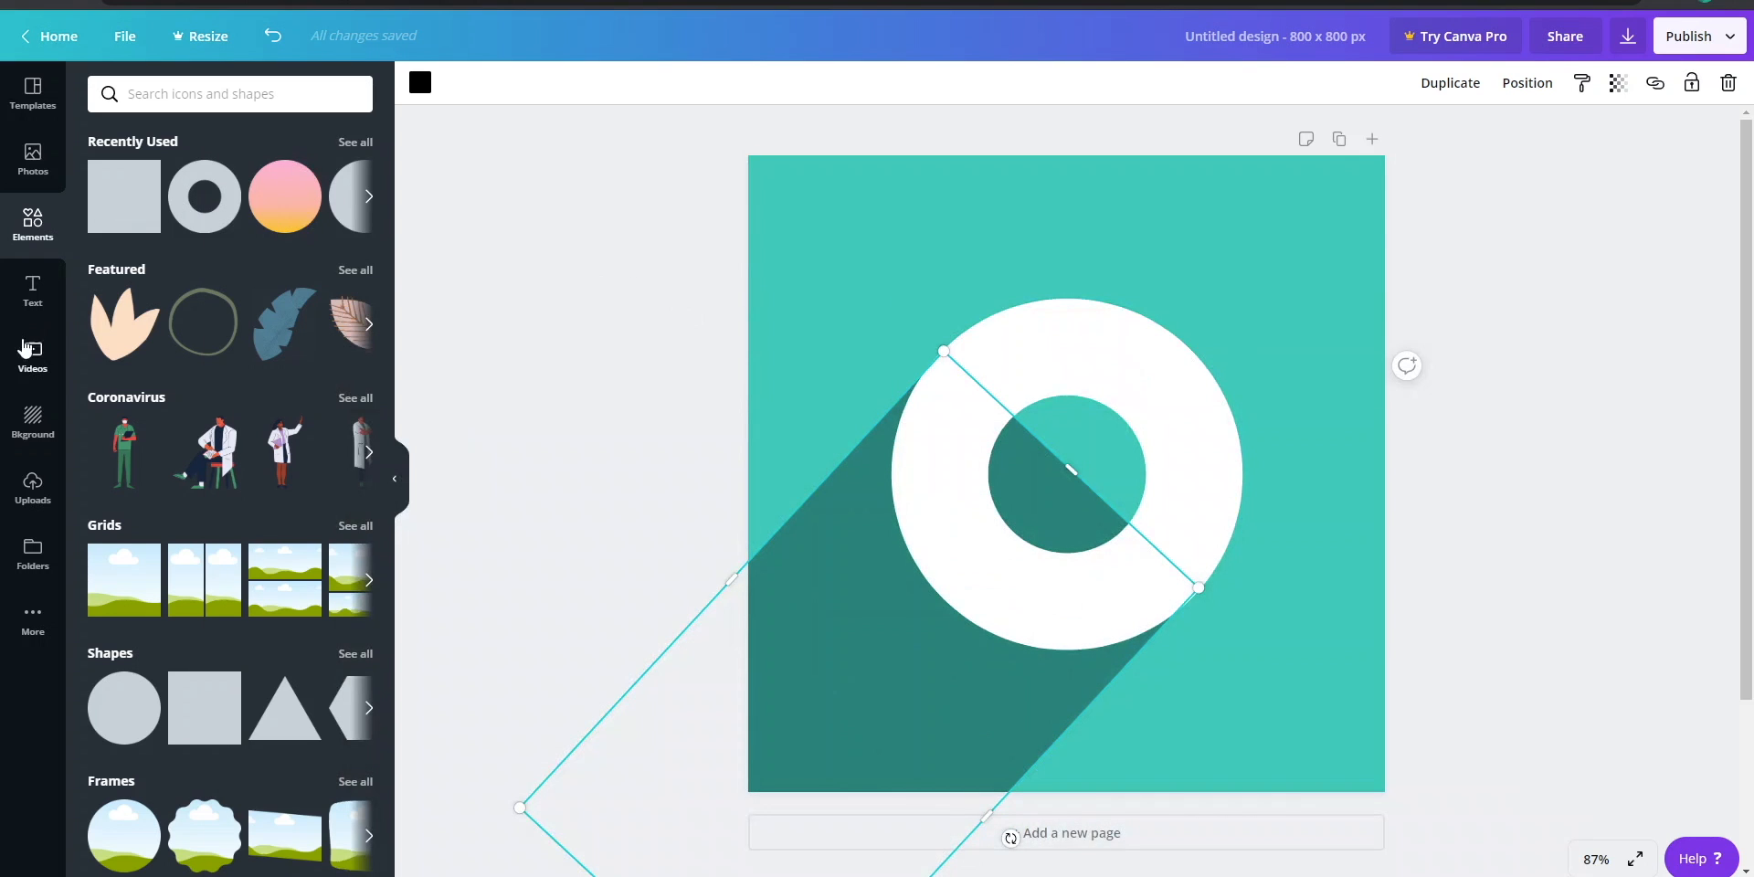
pyautogui.click(125, 713)
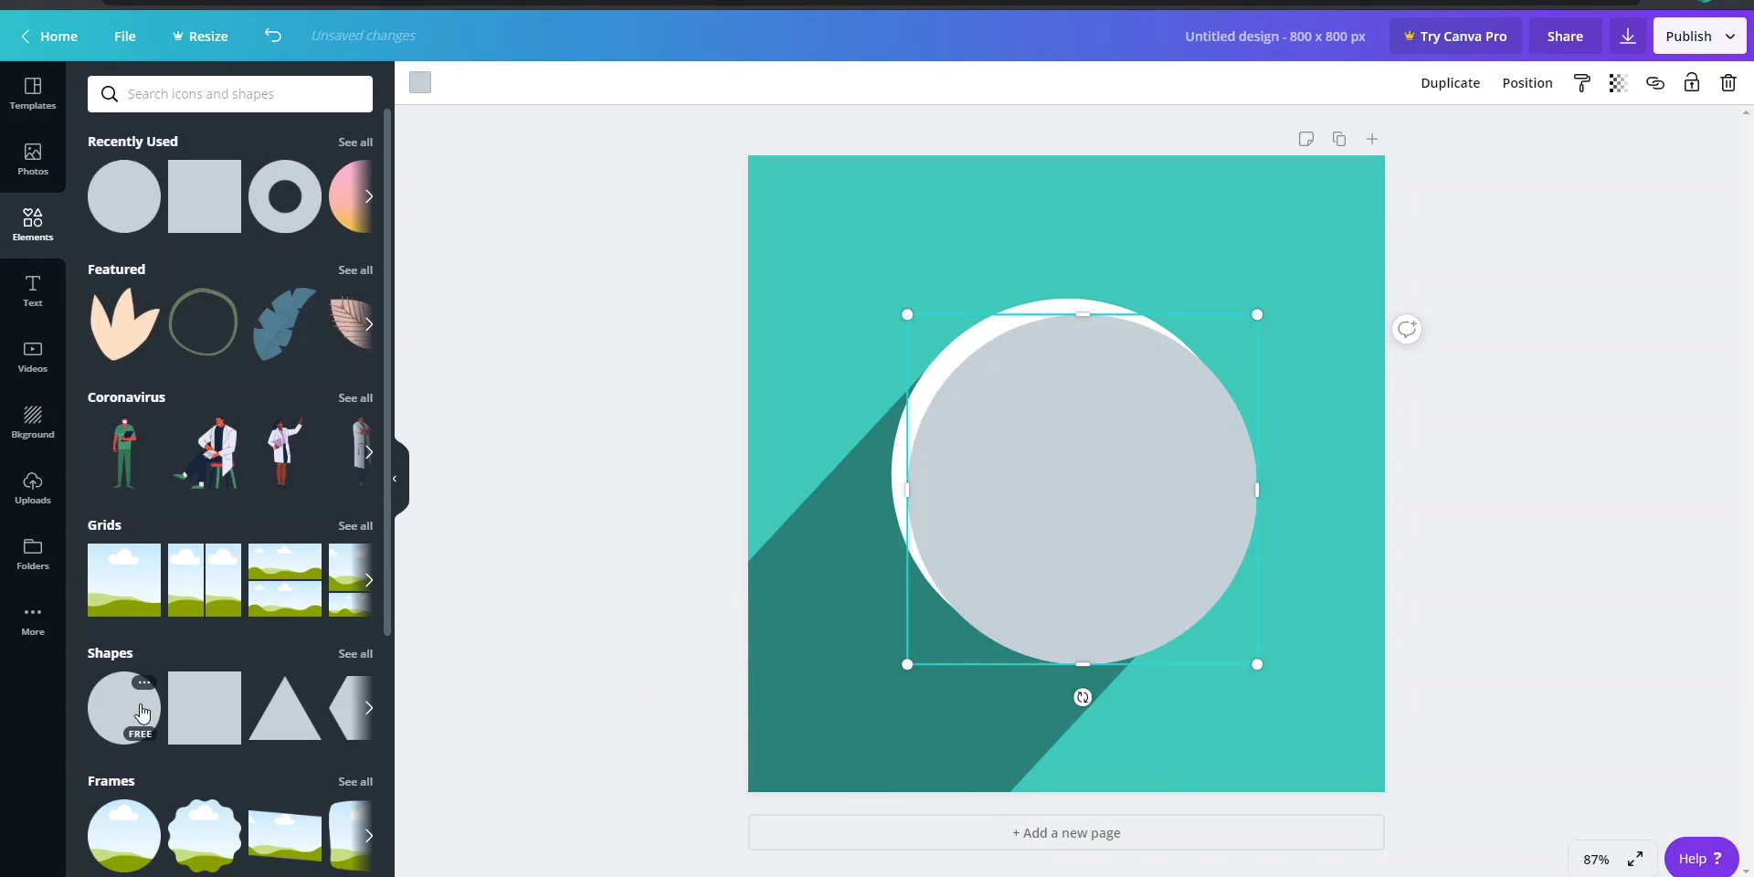
pyautogui.moveTo(1256, 313); pyautogui.dragTo(1042, 529)
pyautogui.moveTo(979, 599); pyautogui.dragTo(1062, 480)
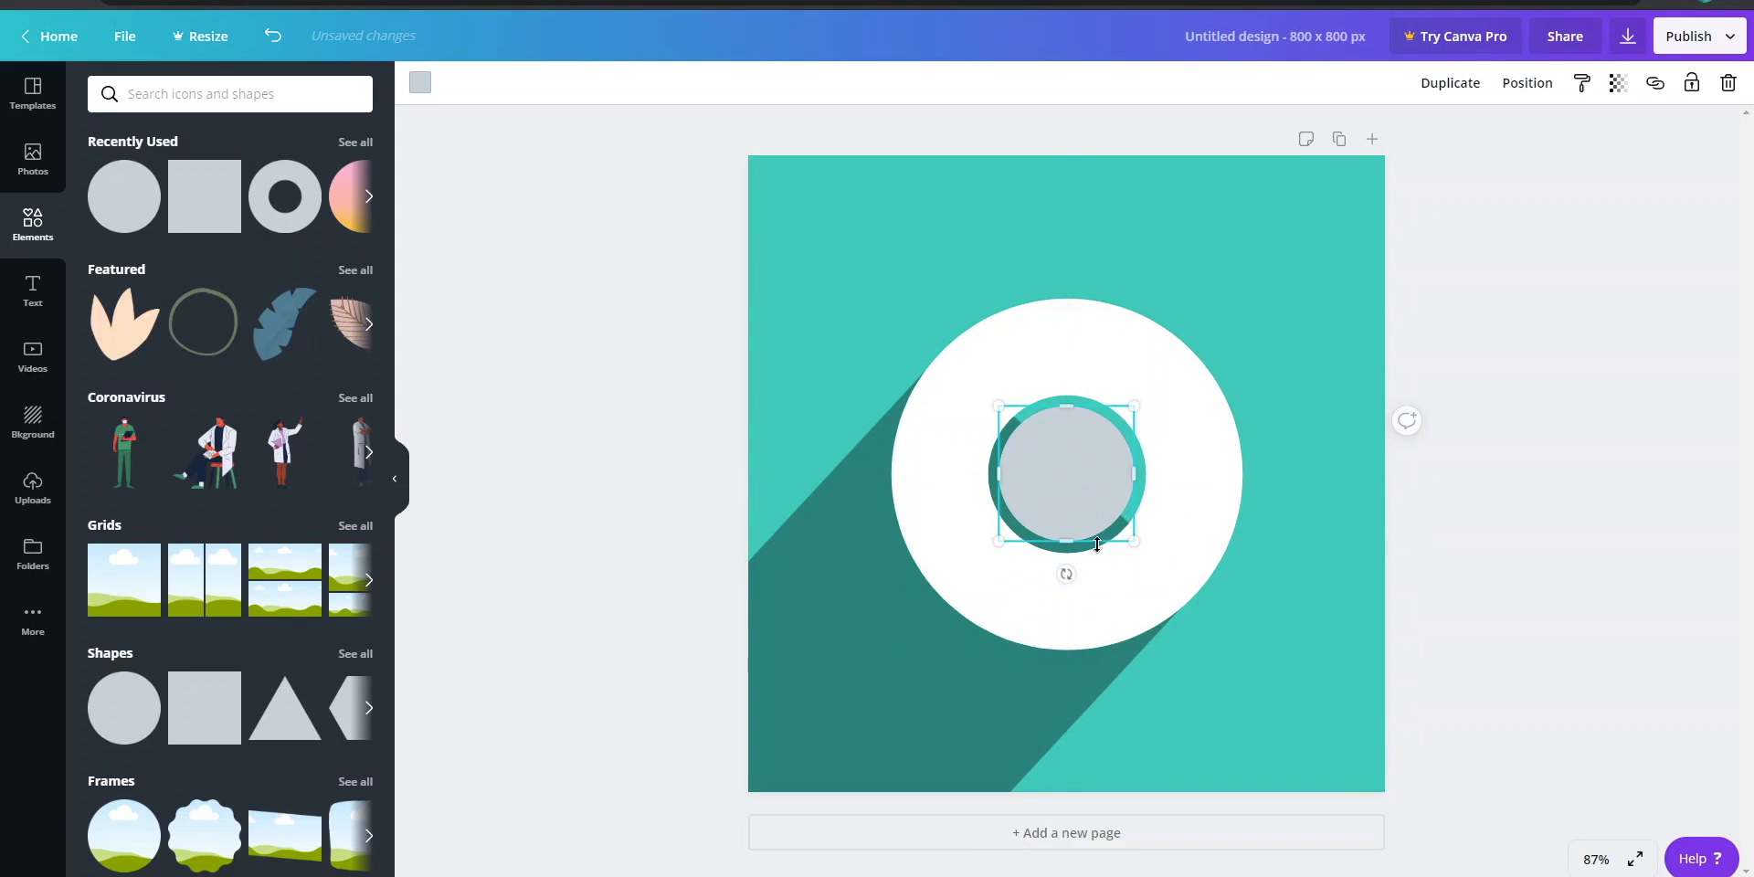
# Step: Enlarge and centre the grey circle until it fully covers the ring's hole
pyautogui.moveTo(1133, 542); pyautogui.dragTo(1142, 551)
pyautogui.moveTo(1084, 465); pyautogui.dragTo(1066, 466)
pyautogui.moveTo(1135, 545); pyautogui.dragTo(1140, 551)
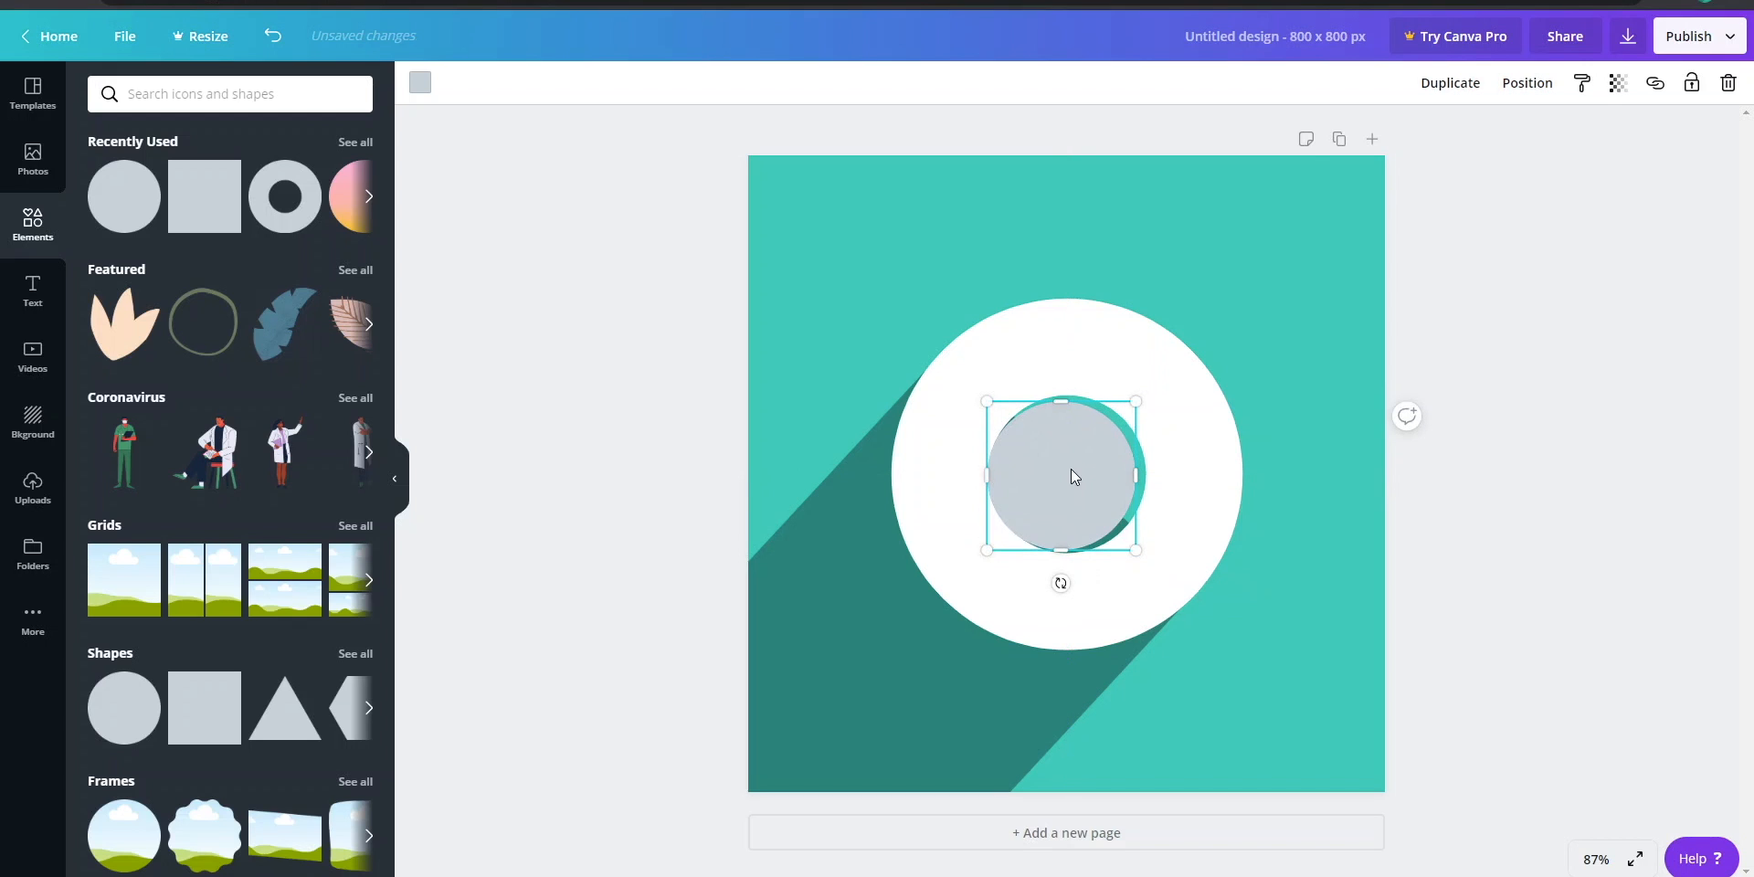
pyautogui.moveTo(1073, 476); pyautogui.dragTo(1076, 472)
pyautogui.click(1595, 859)
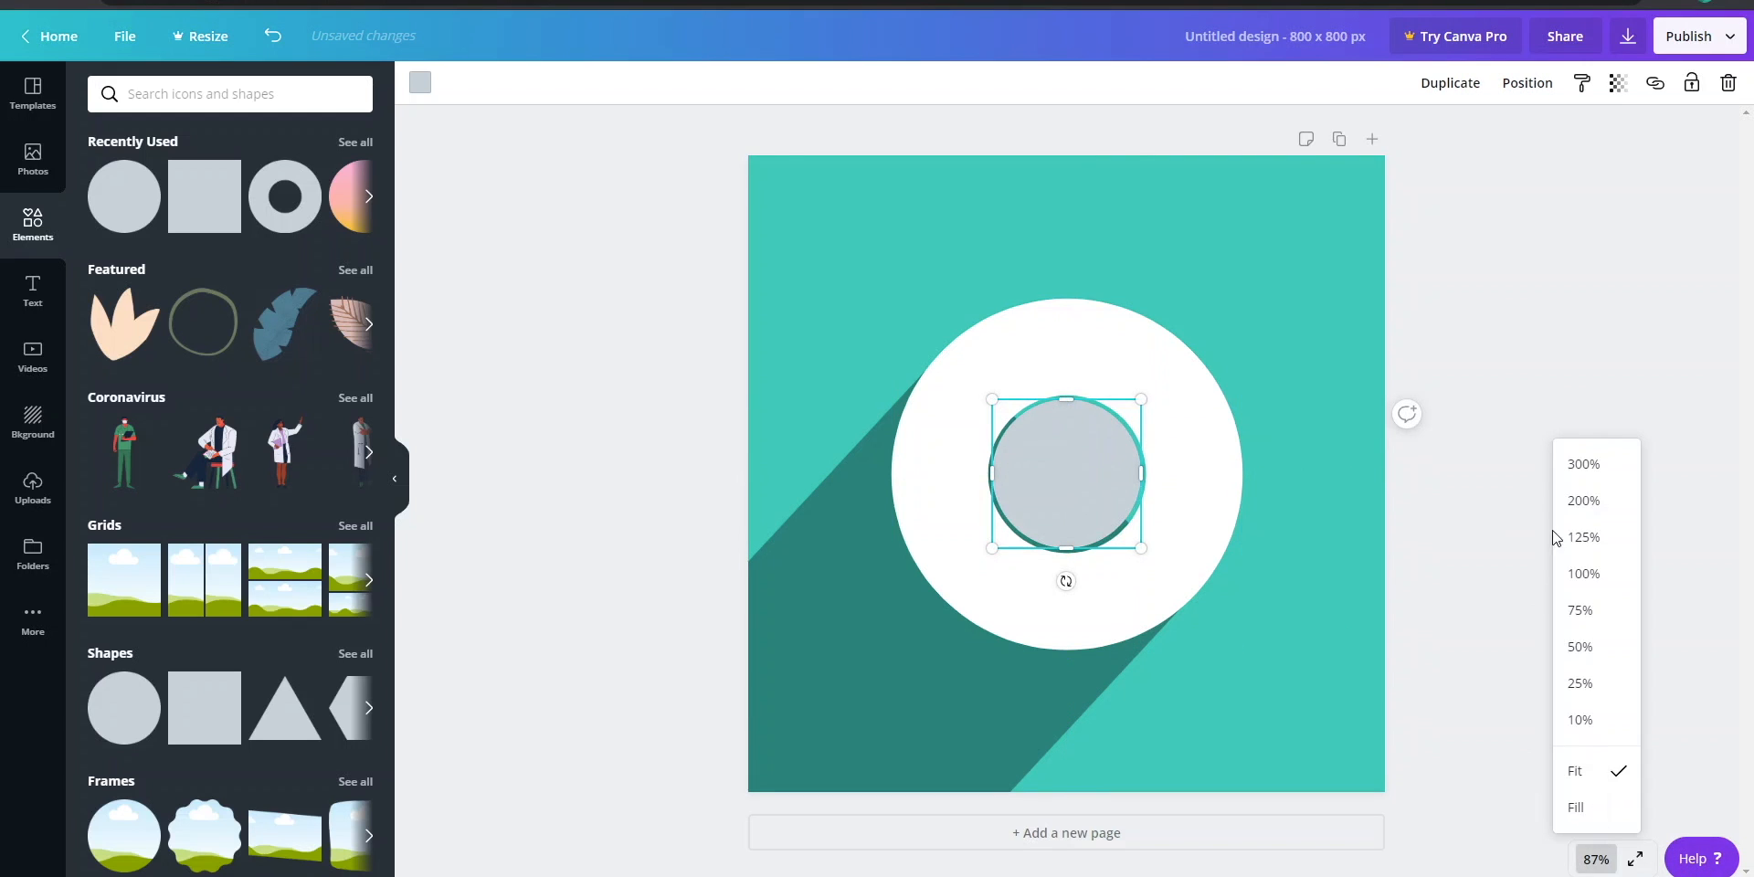
pyautogui.click(1581, 500)
pyautogui.moveTo(1094, 648); pyautogui.dragTo(1178, 740)
pyautogui.moveTo(1086, 552); pyautogui.dragTo(1065, 524)
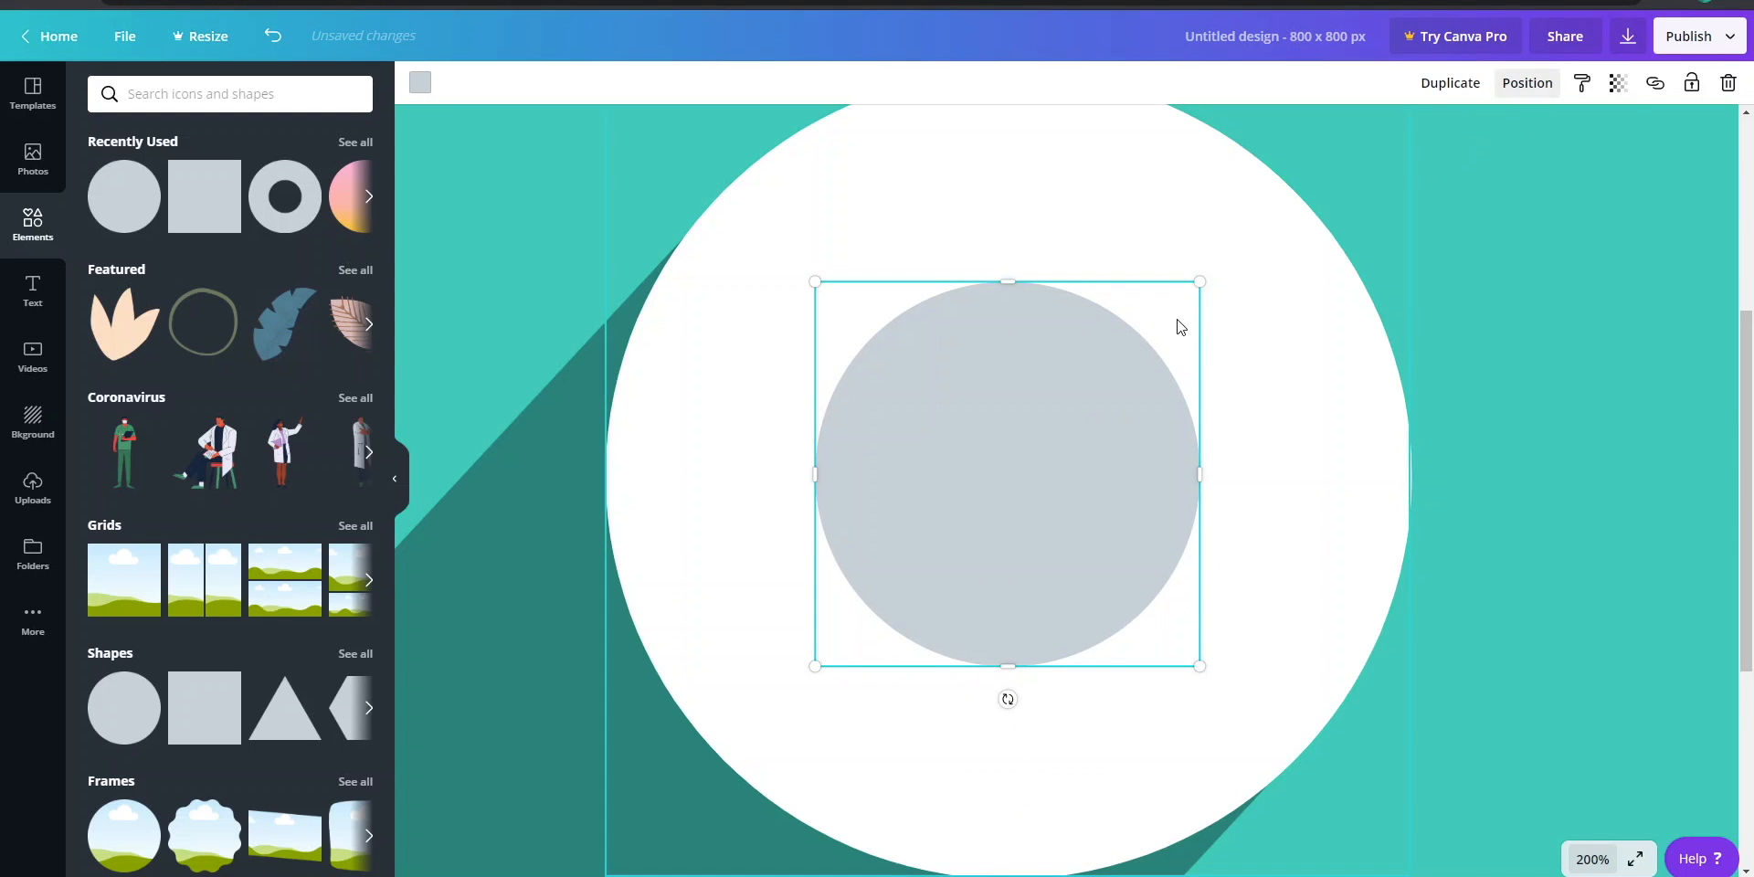
# Step: Colour the inner circle black and set its transparency to 35
pyautogui.click(417, 83)
pyautogui.click(106, 266)
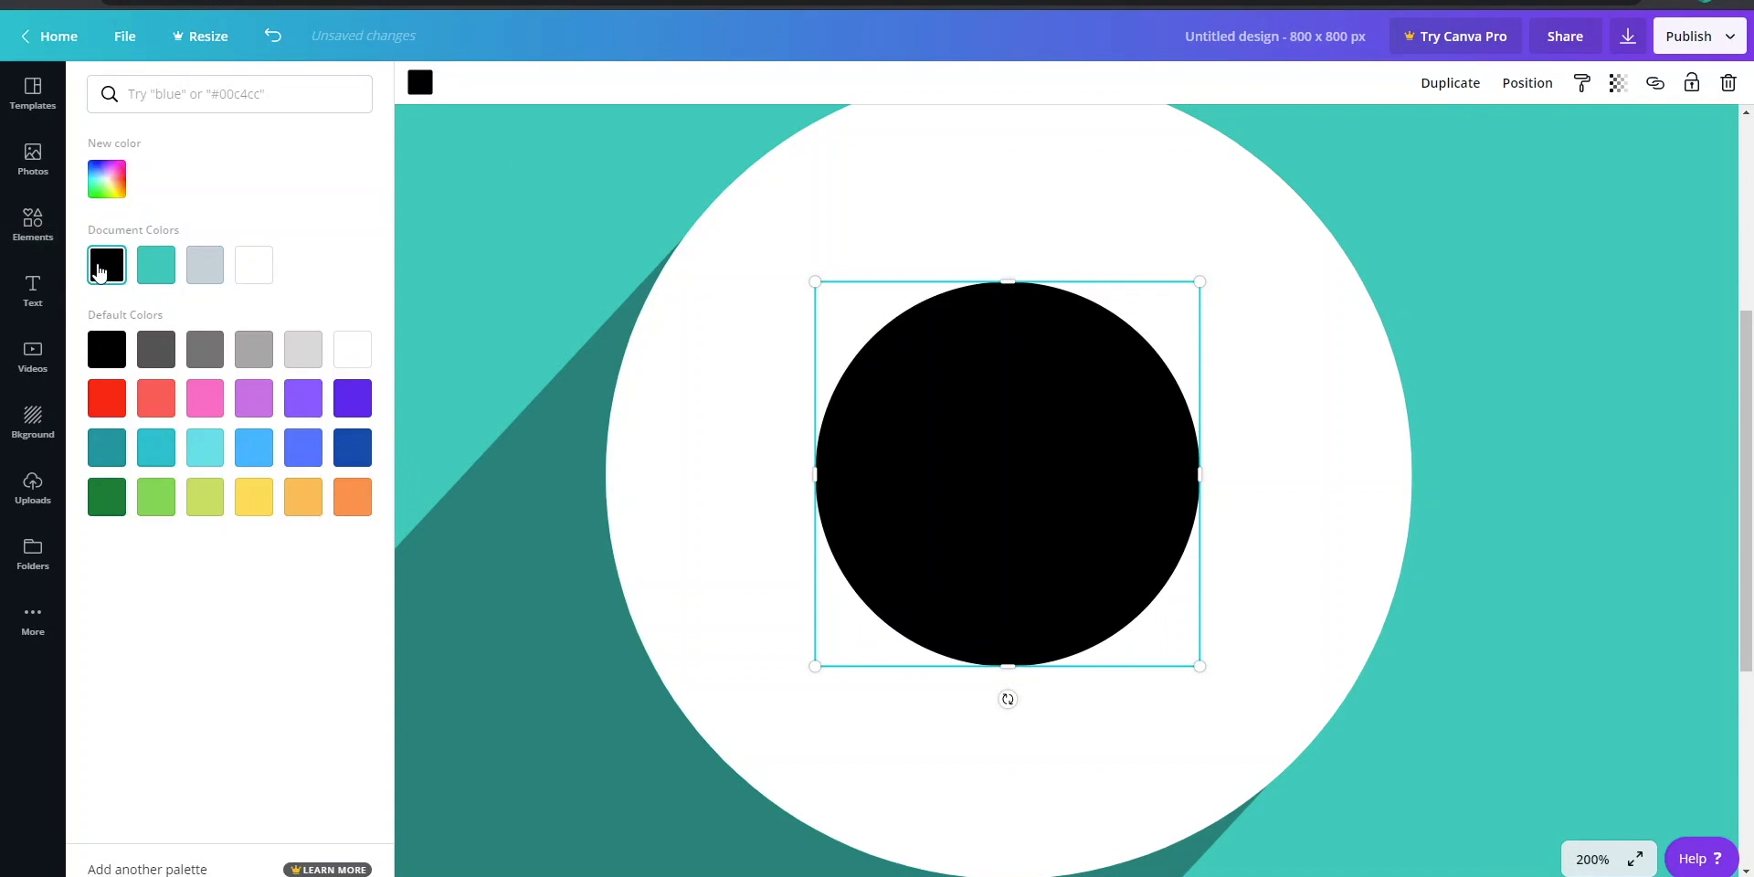
pyautogui.click(1616, 84)
pyautogui.moveTo(1563, 131); pyautogui.dragTo(1491, 137)
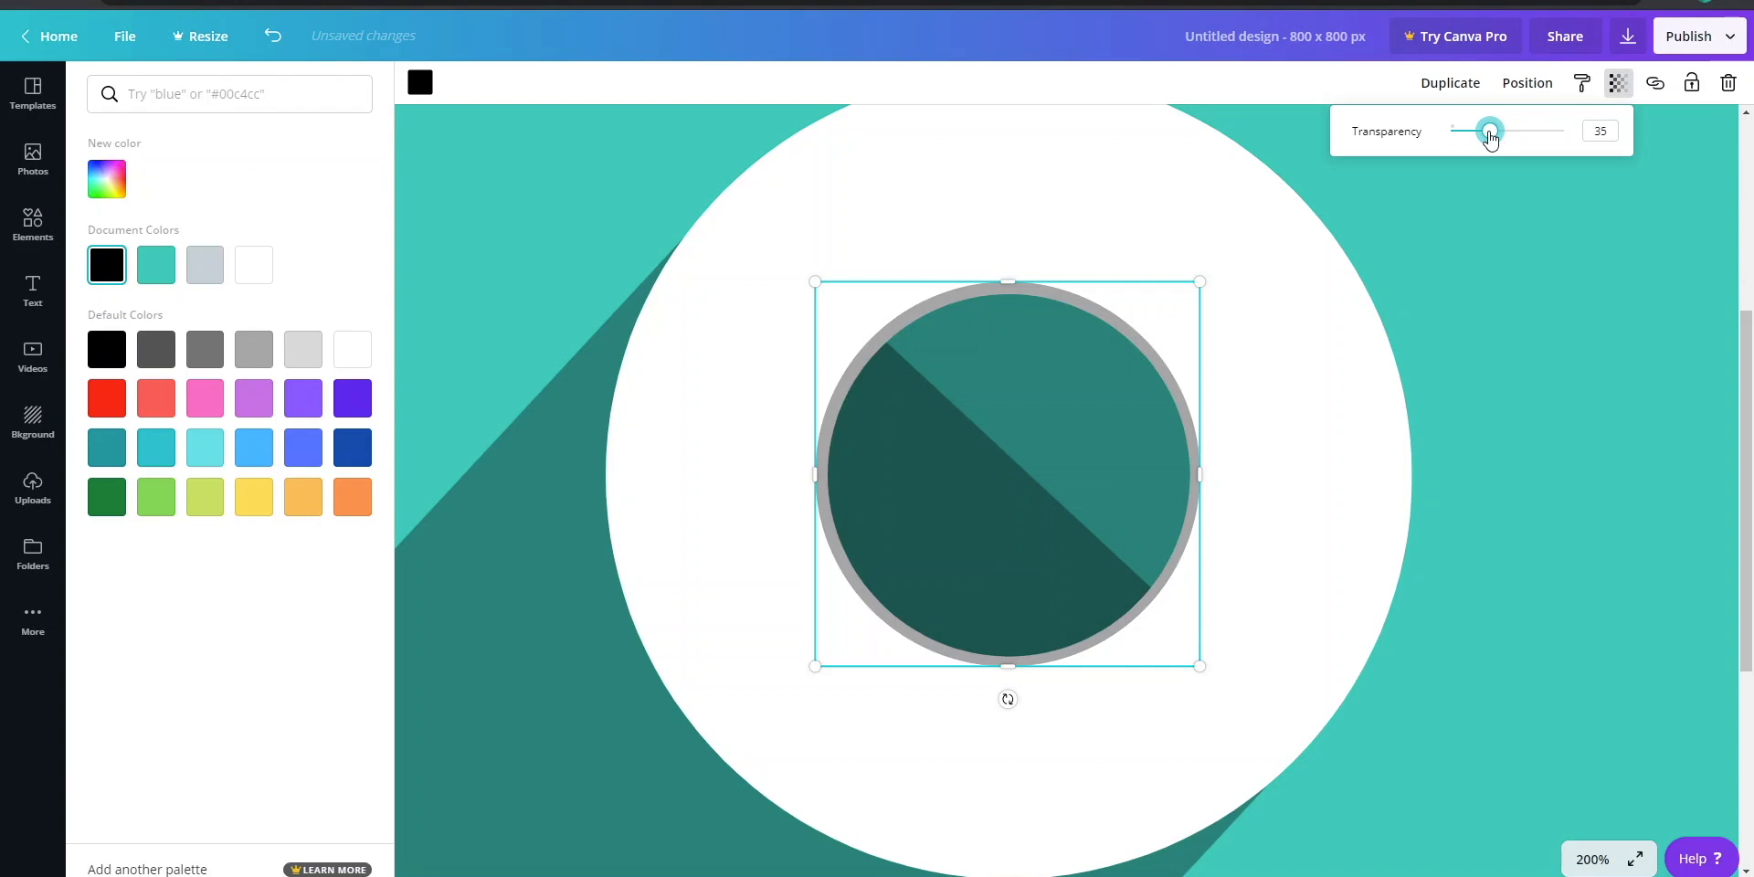
pyautogui.click(1088, 399)
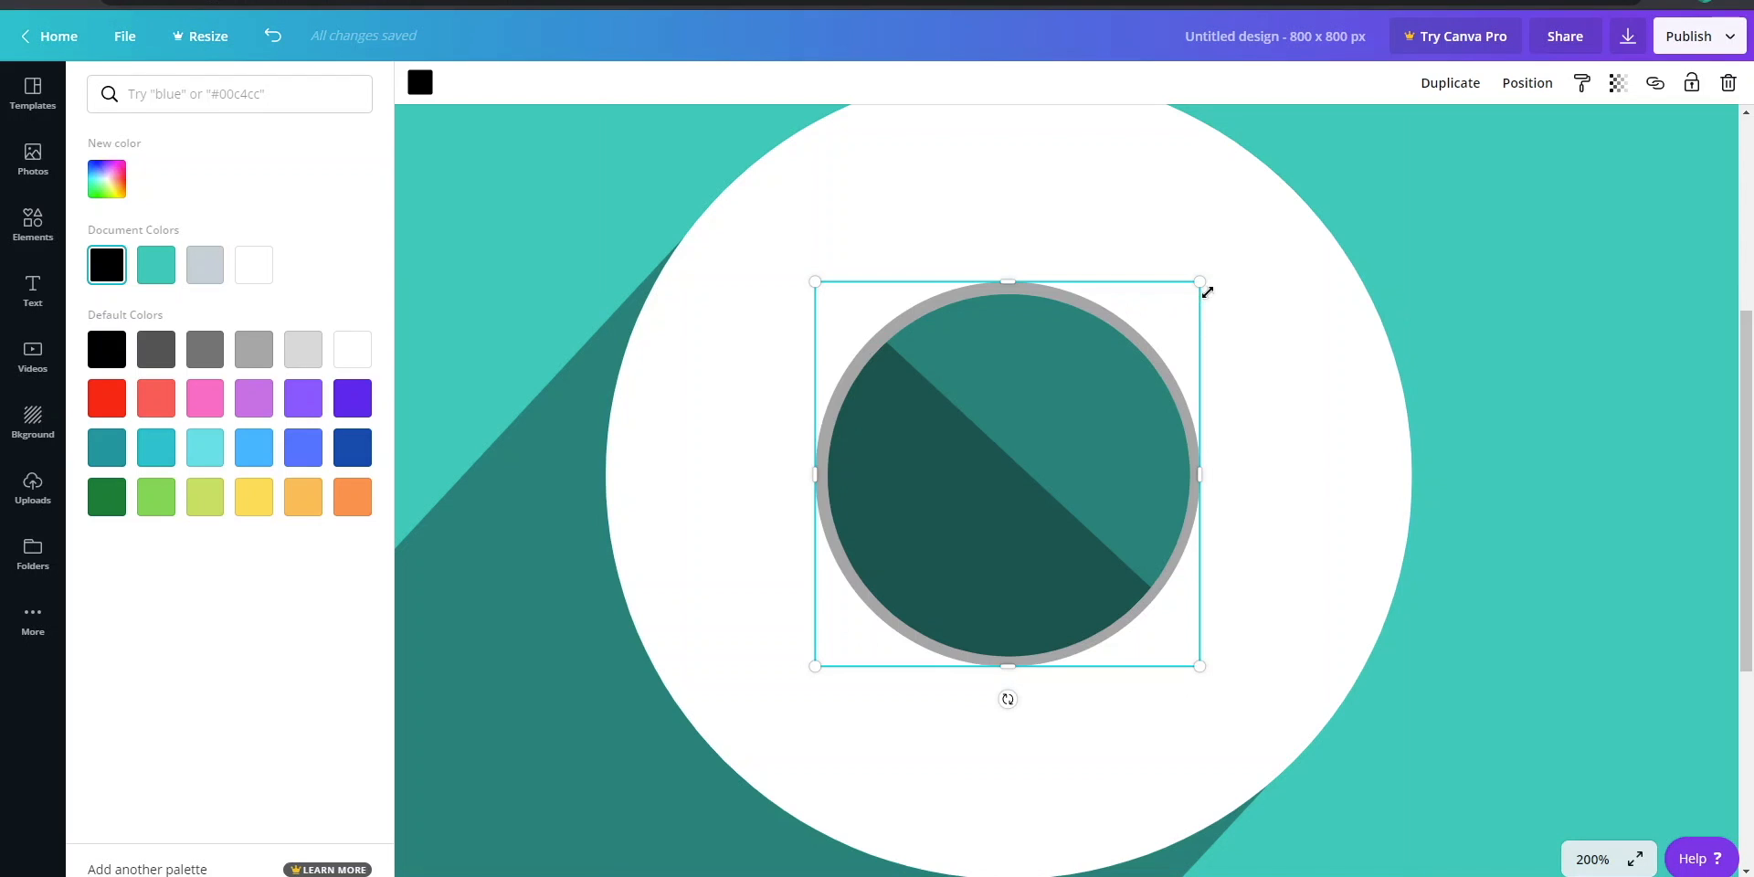
# Step: Resize and recentre the semi-transparent circle until its edge matches the ring's hole exactly
pyautogui.moveTo(1204, 278); pyautogui.dragTo(1171, 307)
pyautogui.moveTo(1004, 406); pyautogui.dragTo(1017, 404)
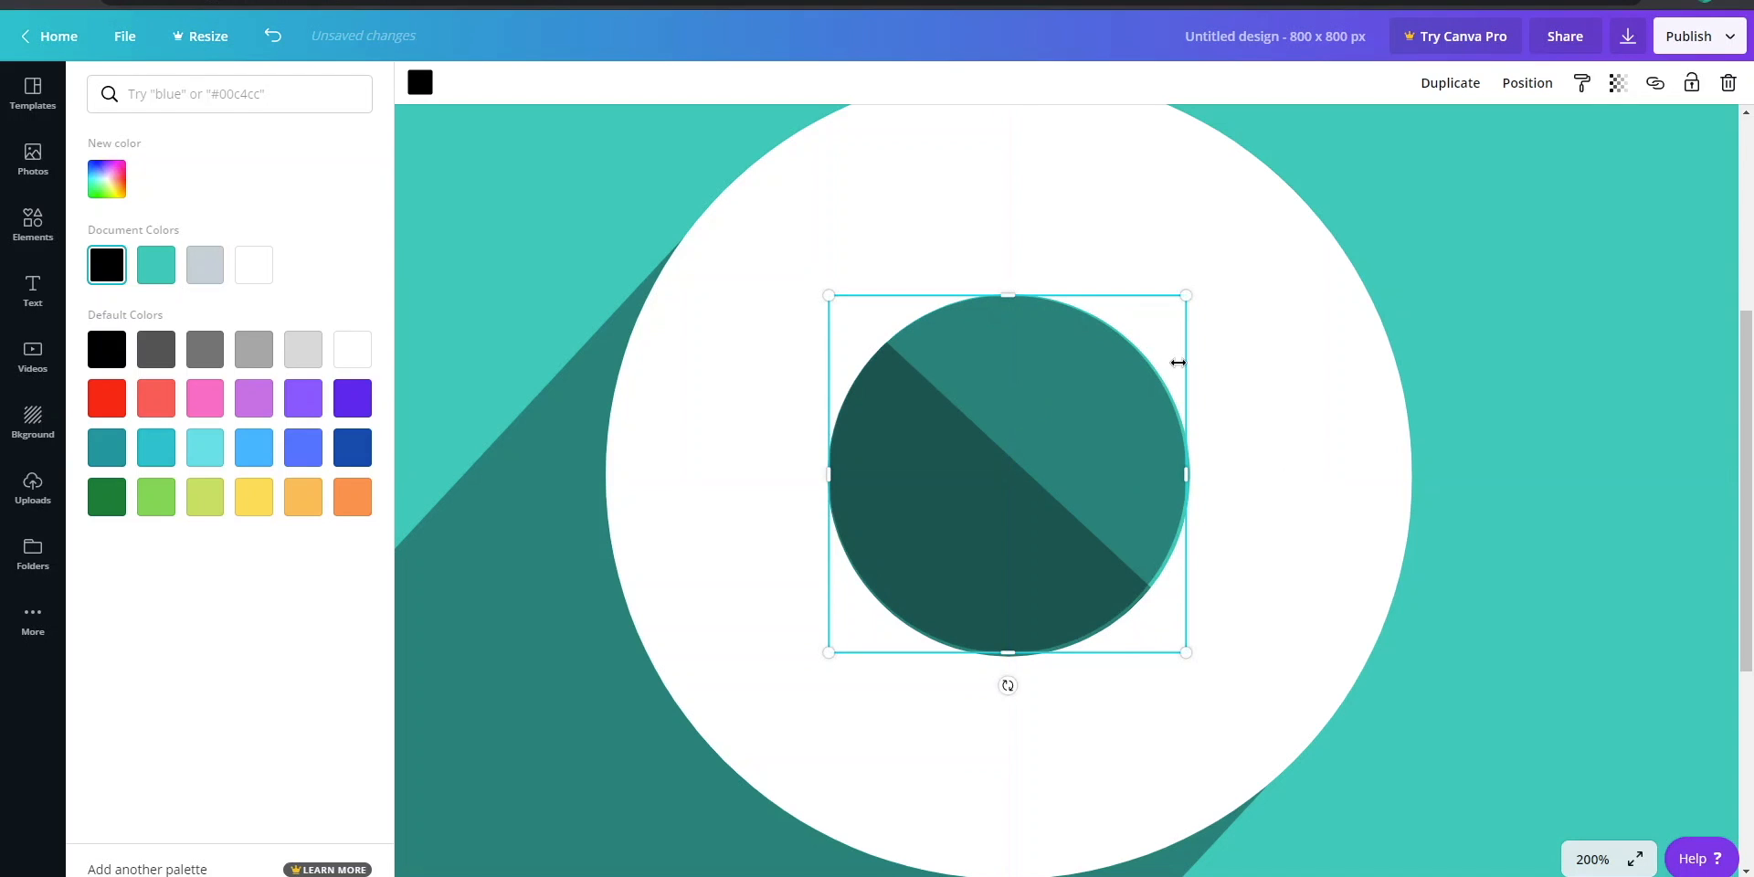
pyautogui.moveTo(1187, 294); pyautogui.dragTo(1190, 301)
pyautogui.moveTo(1046, 418)
pyautogui.mouseDown()
pyautogui.moveTo(1045, 438)
pyautogui.moveTo(1048, 409)
pyautogui.mouseUp()
pyautogui.moveTo(1189, 304); pyautogui.dragTo(1198, 283)
pyautogui.moveTo(1104, 391); pyautogui.dragTo(1092, 395)
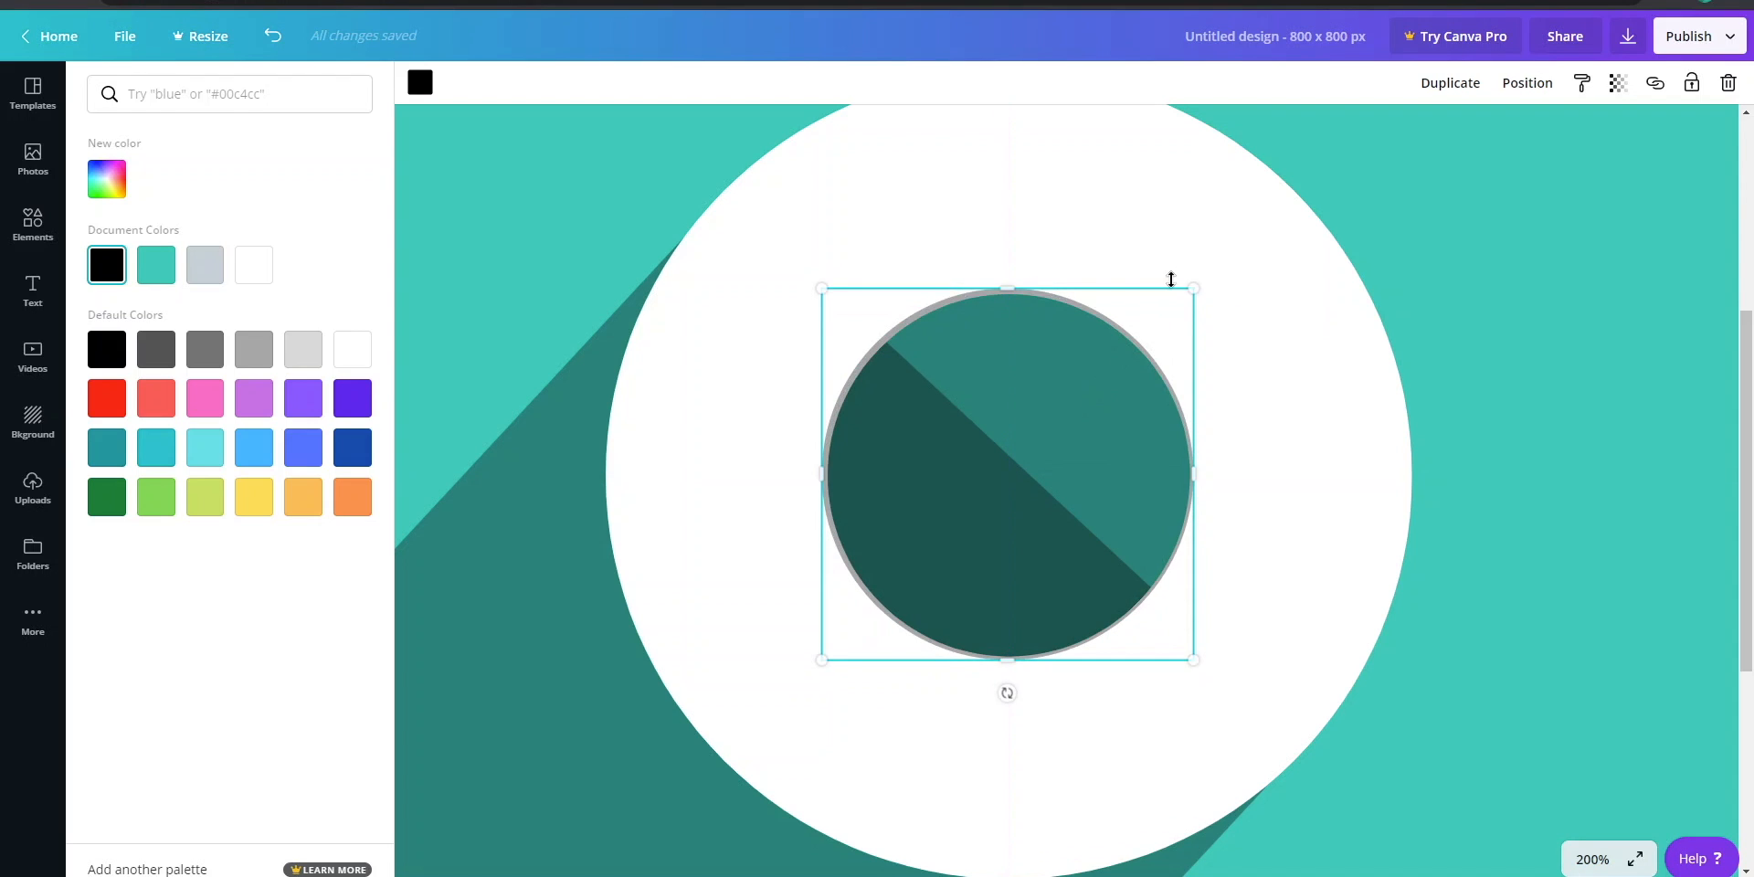
pyautogui.moveTo(1189, 295); pyautogui.dragTo(1178, 298)
pyautogui.moveTo(1061, 407); pyautogui.dragTo(1070, 399)
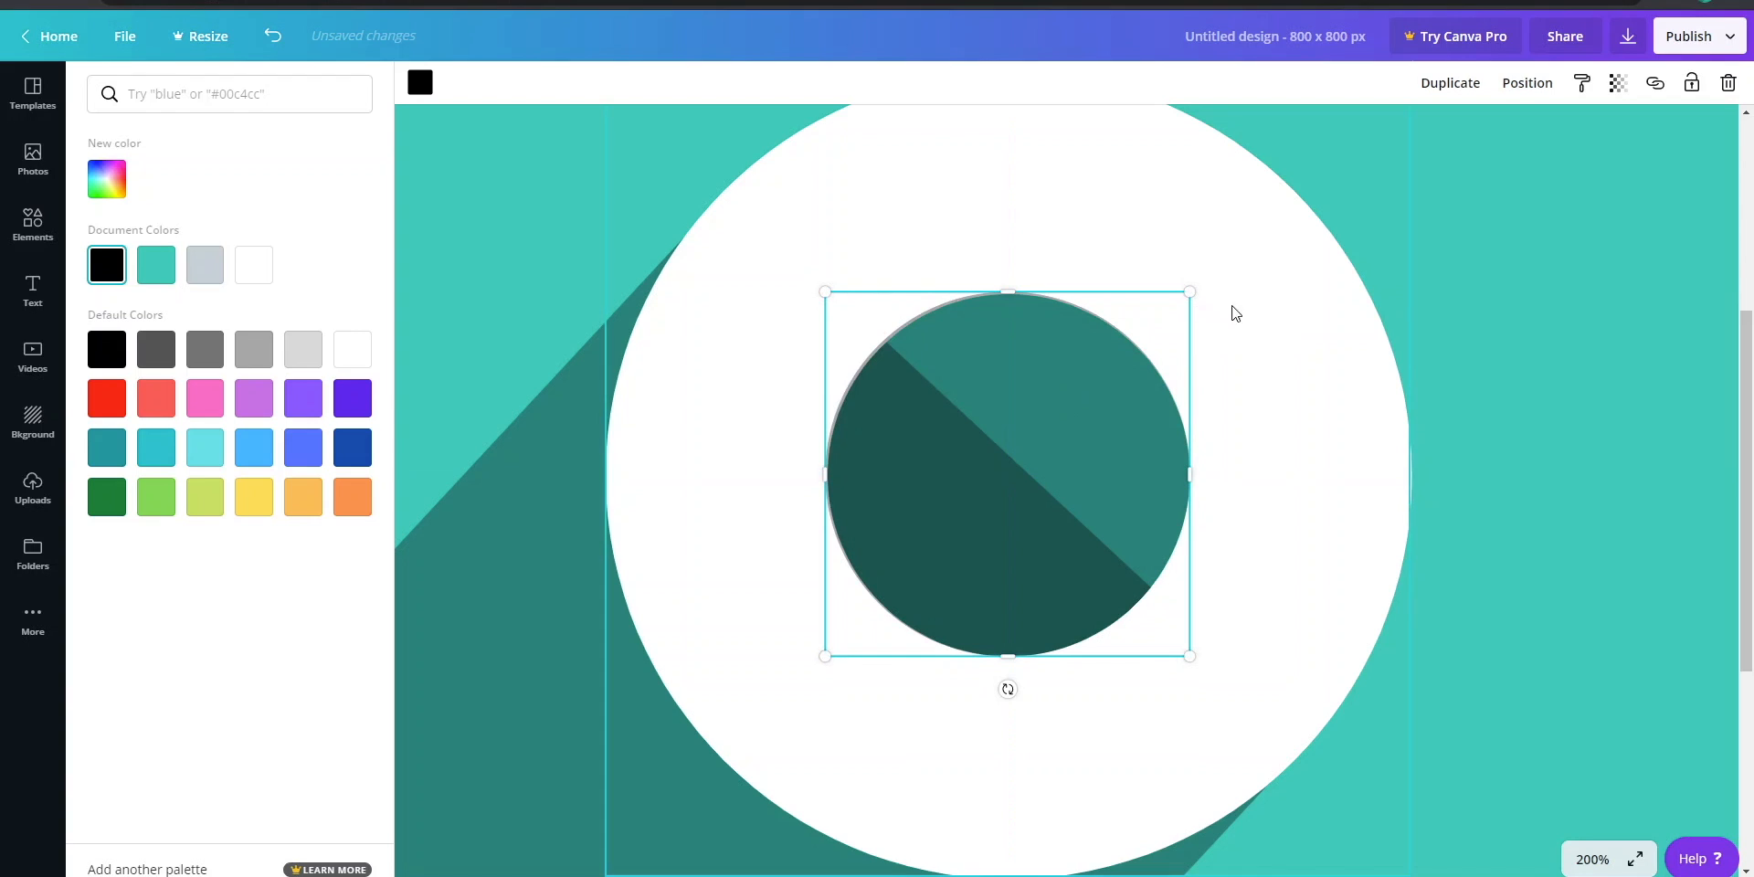
pyautogui.moveTo(1192, 297); pyautogui.dragTo(1191, 298)
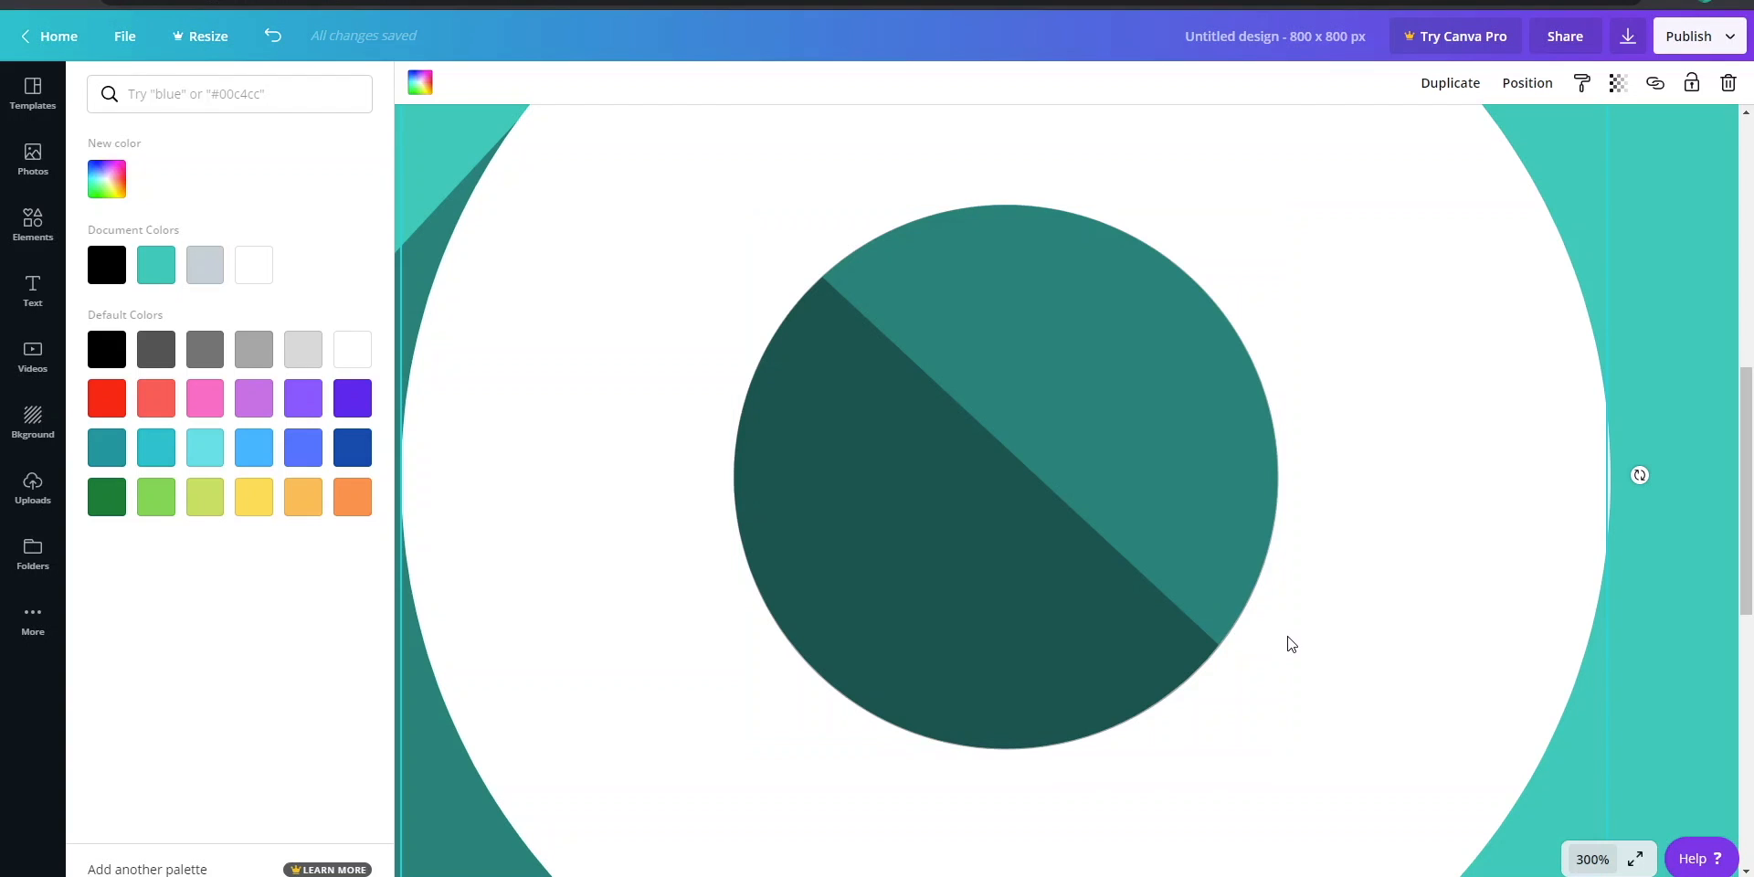
pyautogui.click(1590, 861)
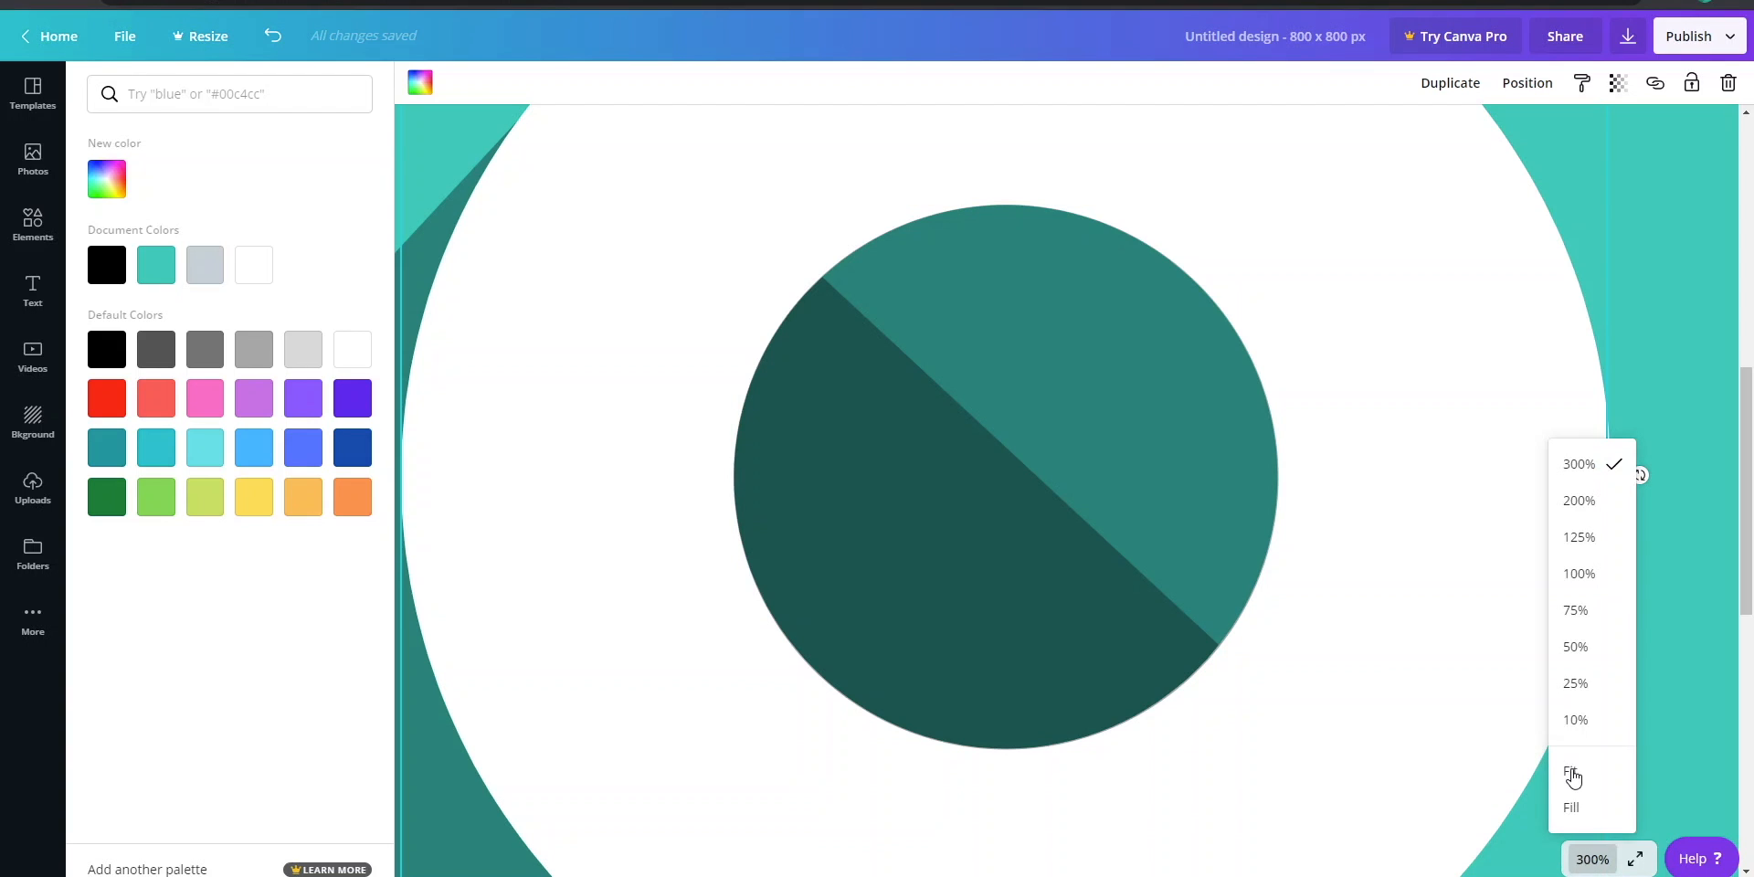
pyautogui.click(1571, 773)
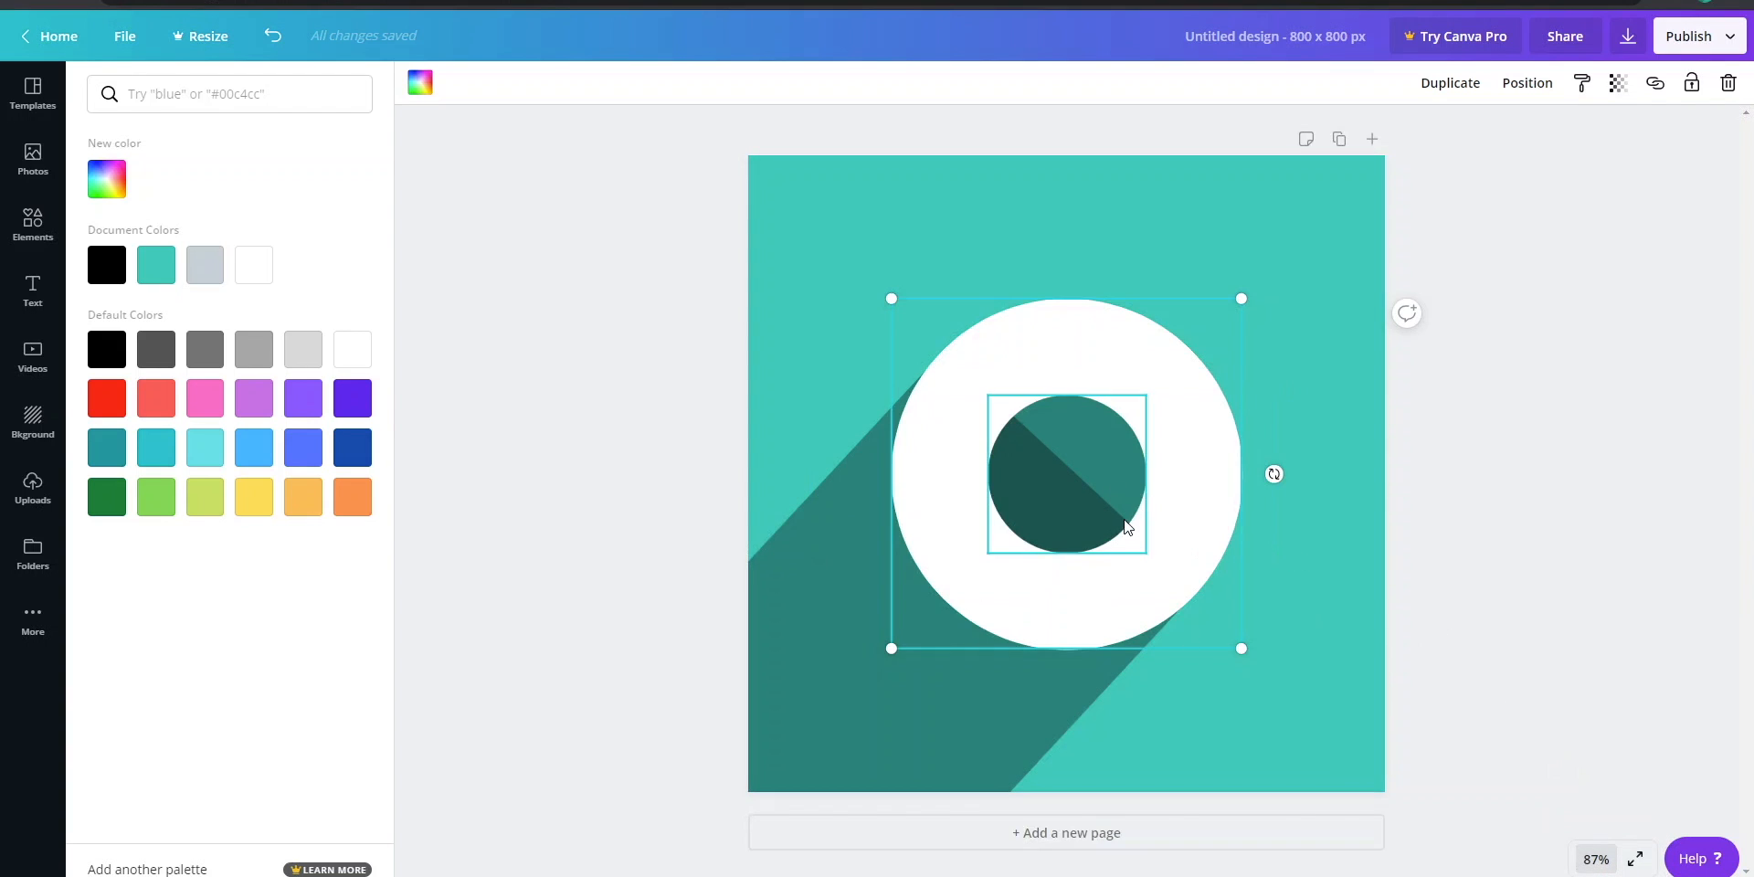
pyautogui.click(1453, 576)
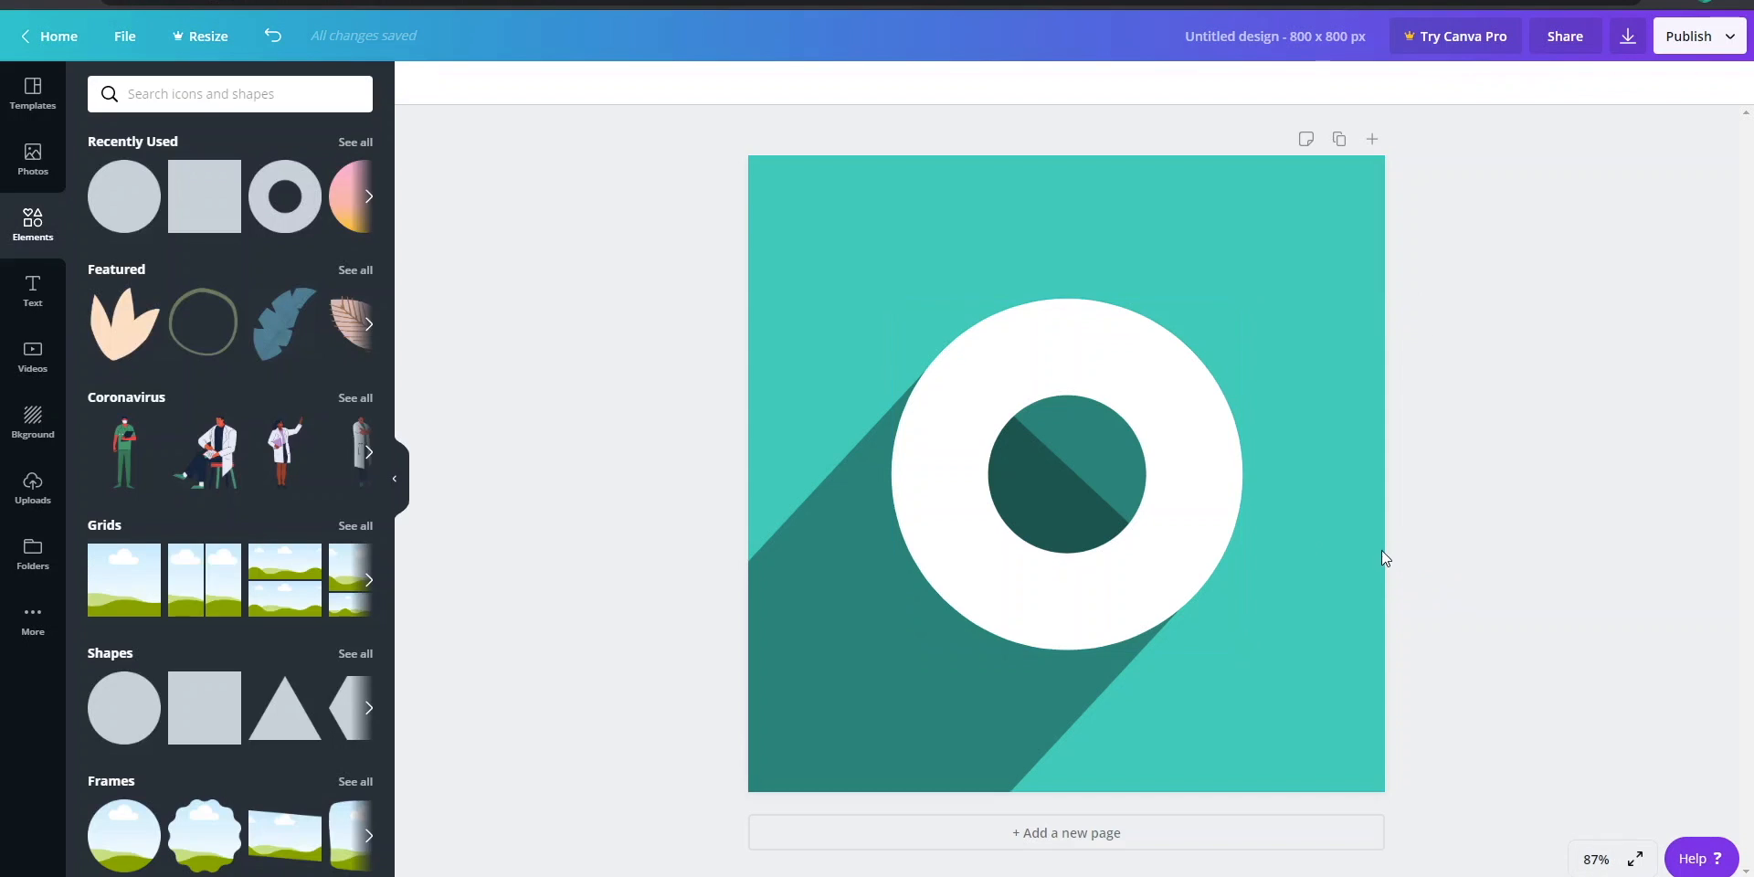
# Step: Duplicate the inner circle and move the copy onto the teal background above and right of the ring
pyautogui.click(1077, 465)
pyautogui.click(1450, 82)
pyautogui.moveTo(1036, 559); pyautogui.dragTo(1171, 321)
# Step: Make the duplicated circle fully opaque and colour it the background's teal
pyautogui.click(1617, 82)
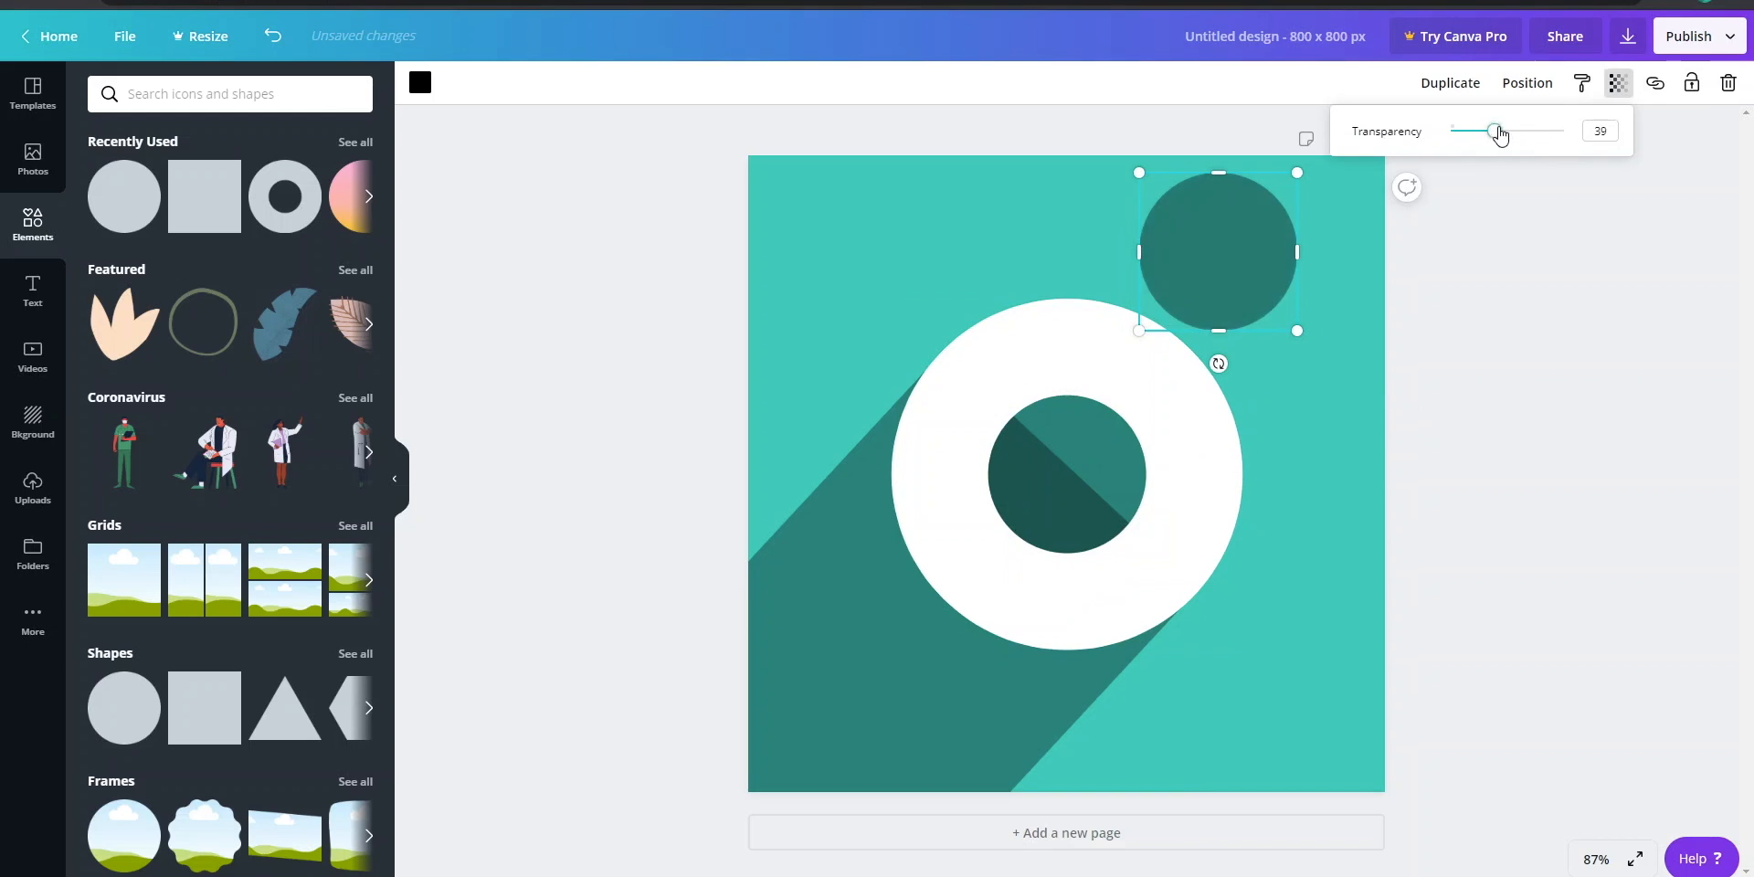
pyautogui.moveTo(1490, 130); pyautogui.dragTo(1564, 131)
pyautogui.click(422, 82)
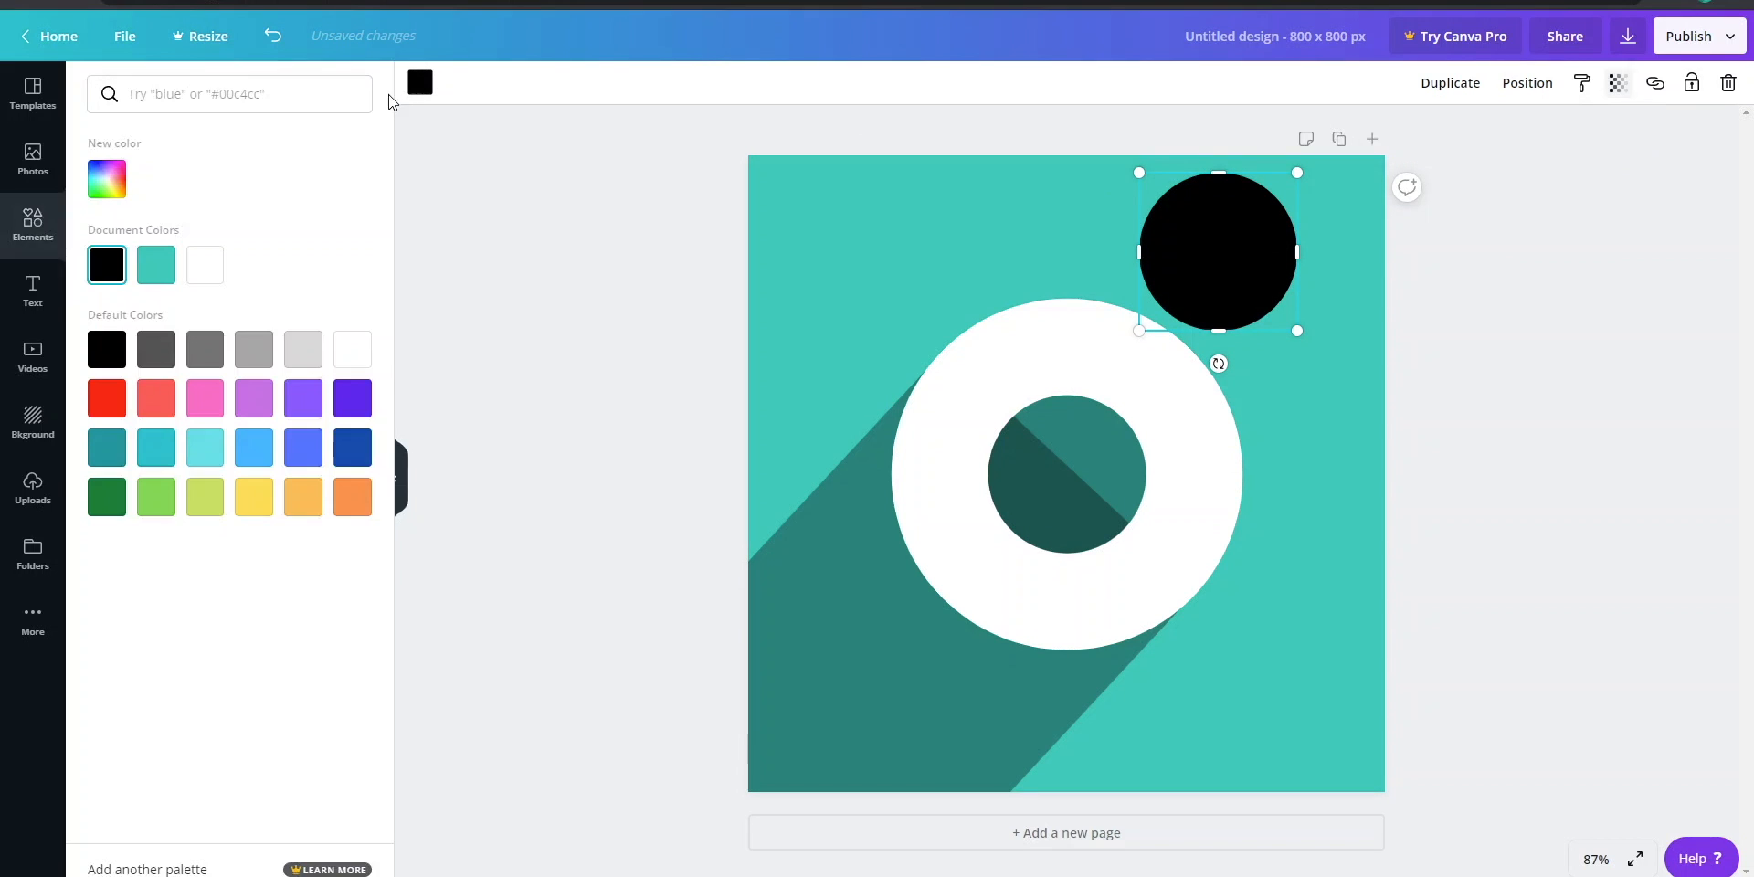
pyautogui.click(156, 264)
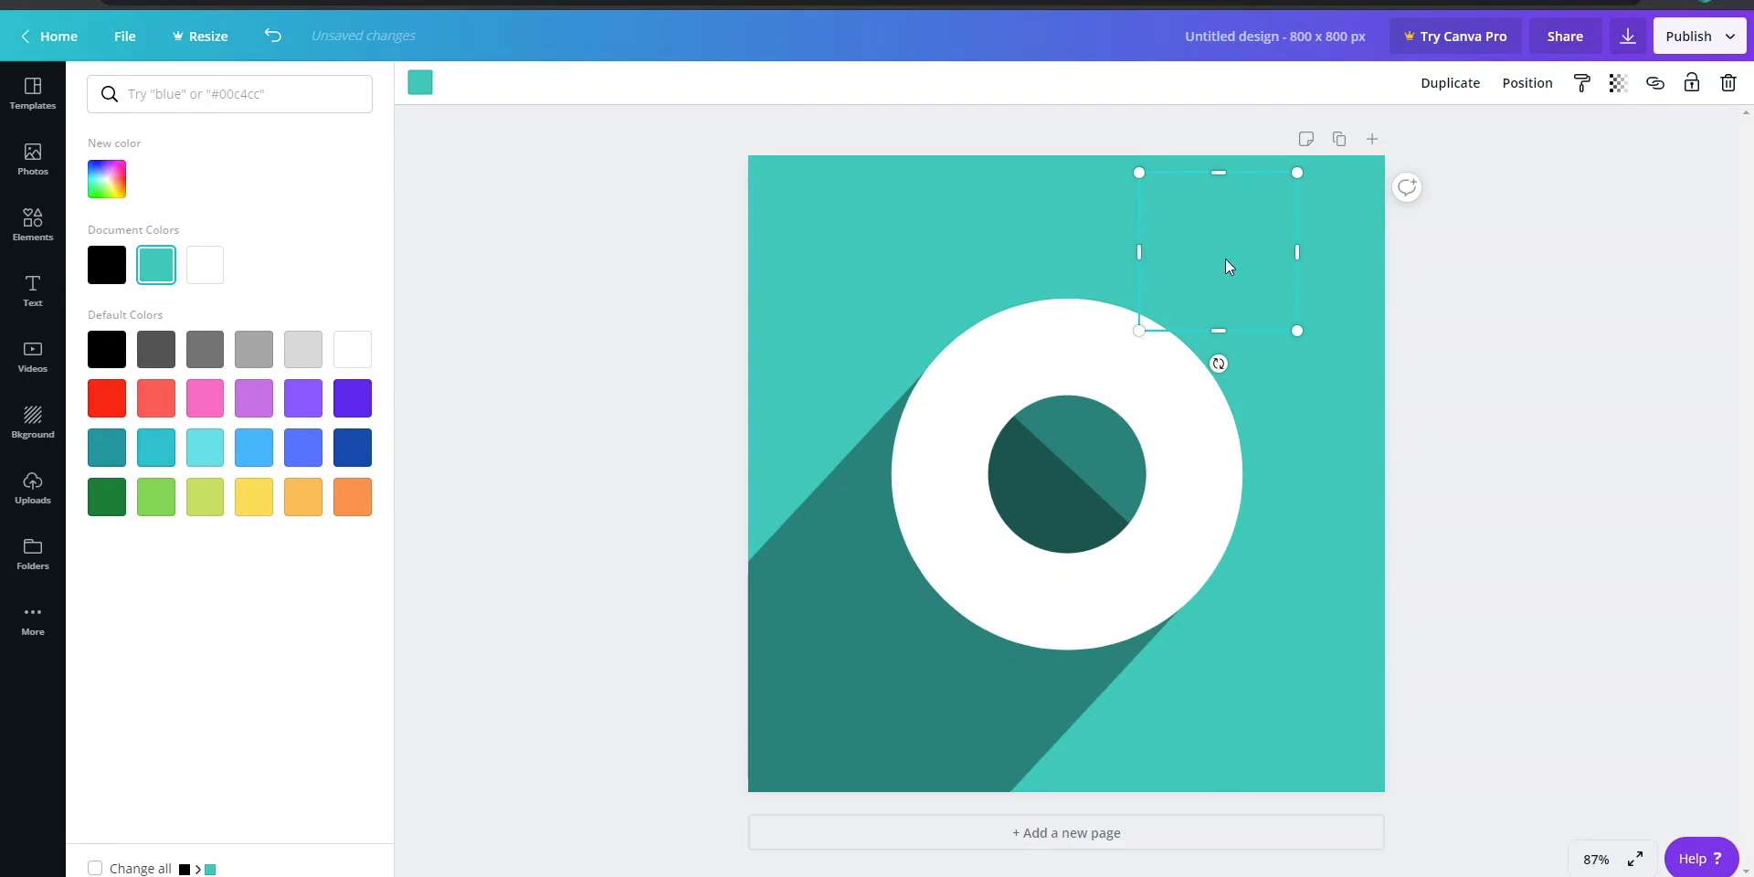
# Step: Centre the teal circle over the ring's hole and send it backward one level, behind the semi-transparent circle
pyautogui.moveTo(1225, 264); pyautogui.dragTo(1076, 468)
pyautogui.rightClick(1072, 461)
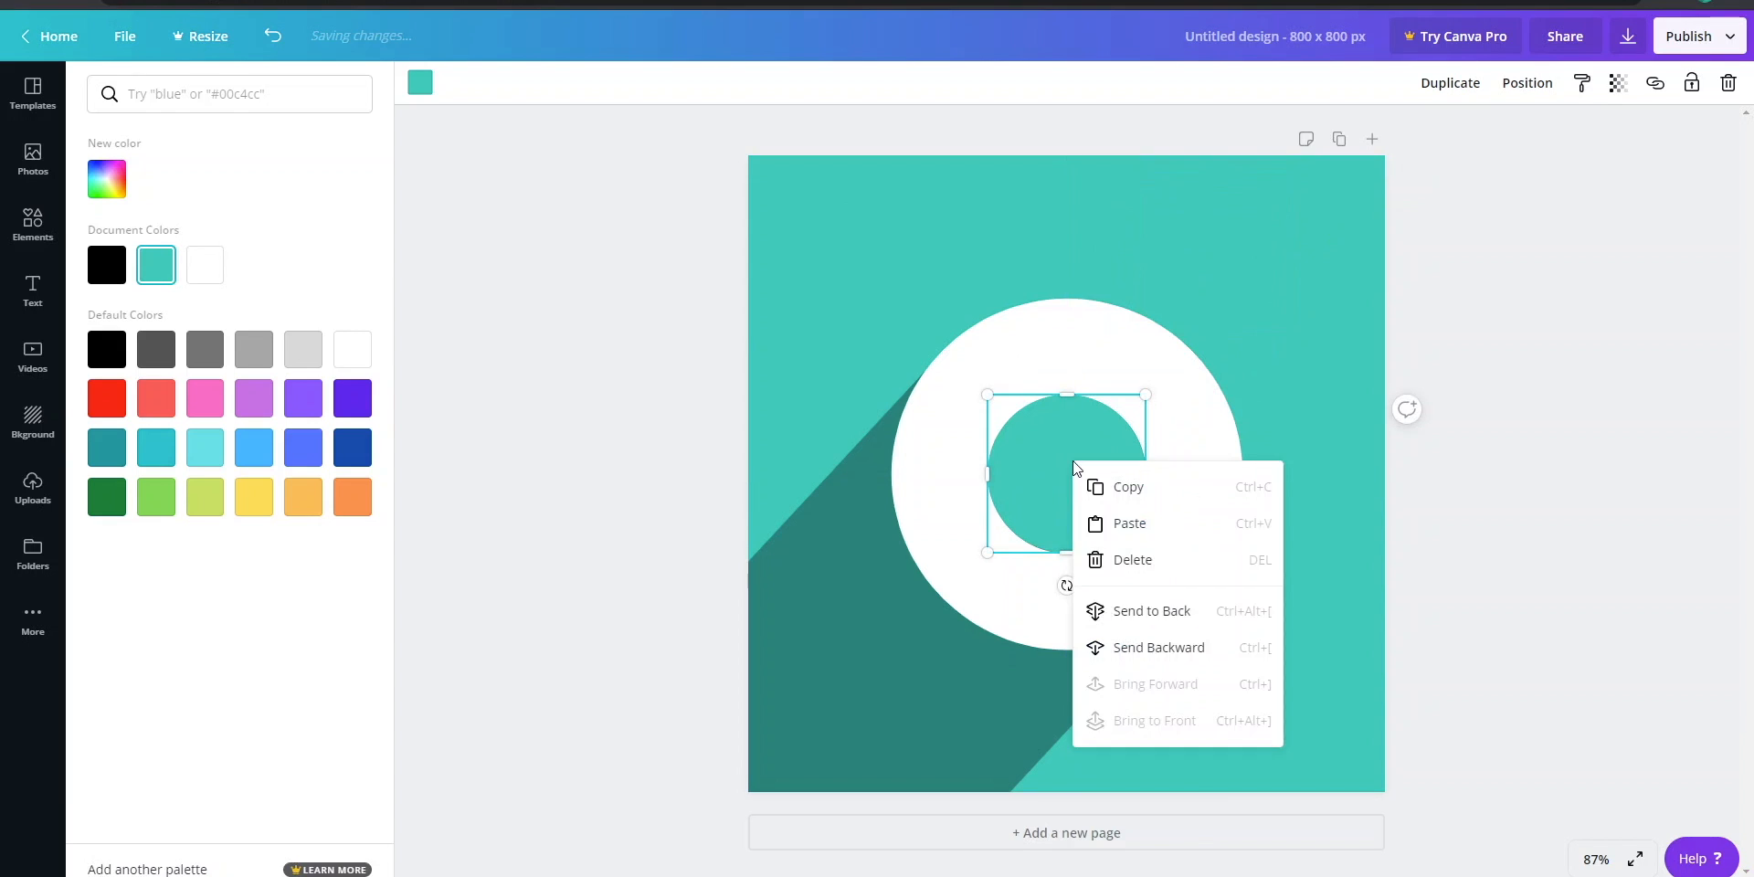
pyautogui.click(1149, 650)
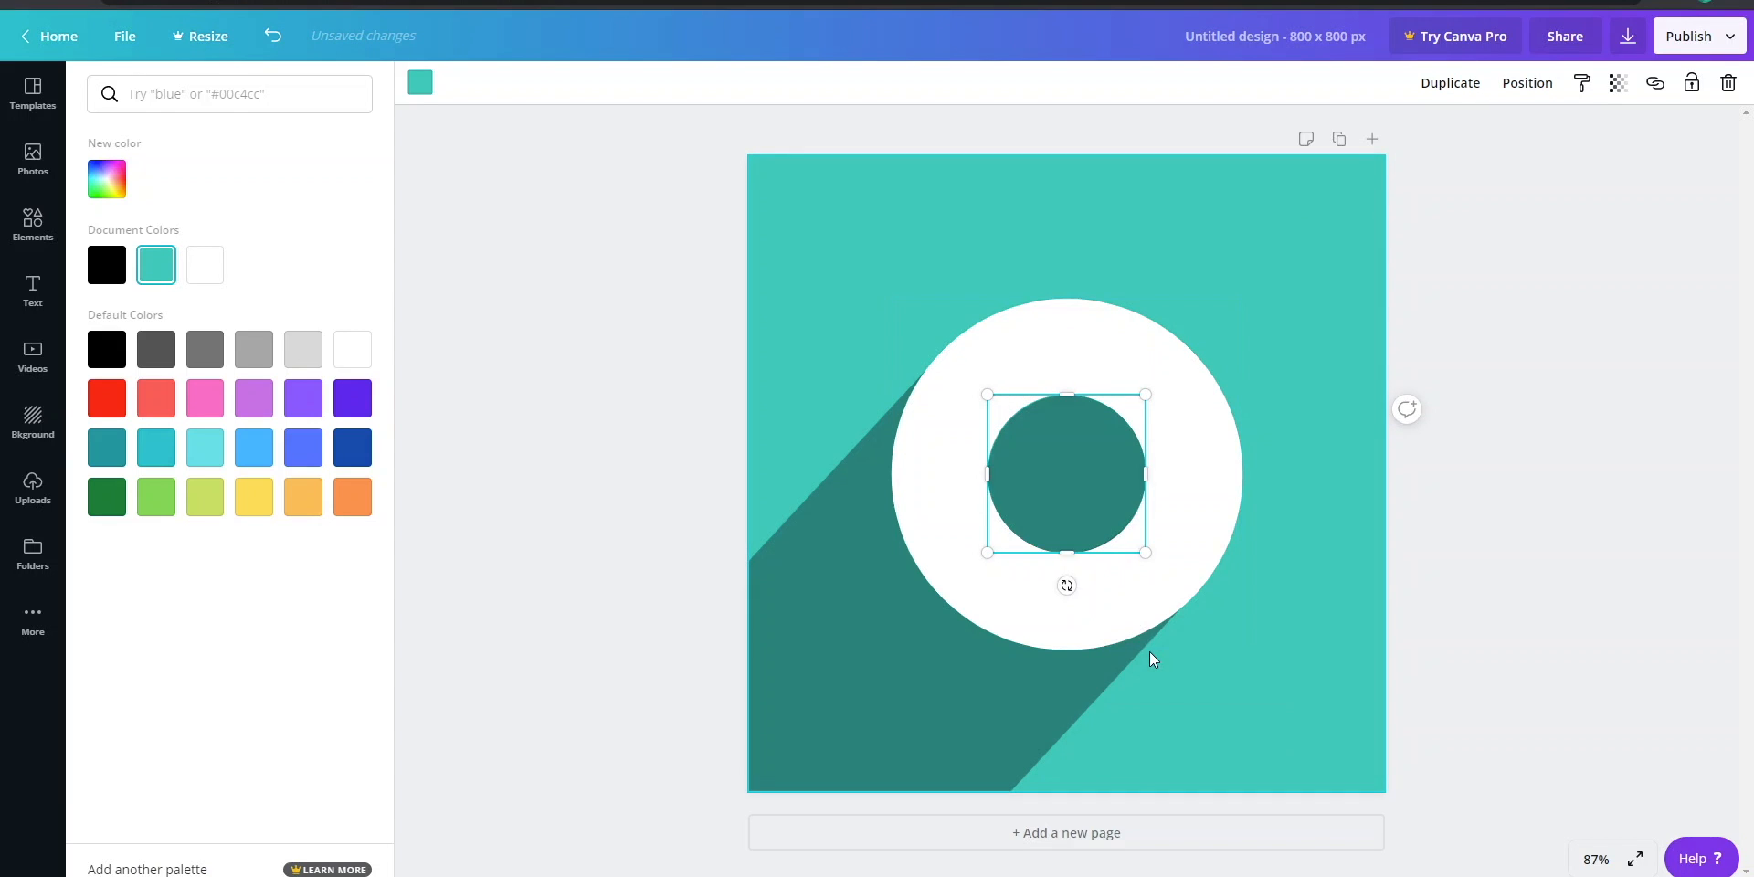
pyautogui.click(1105, 479)
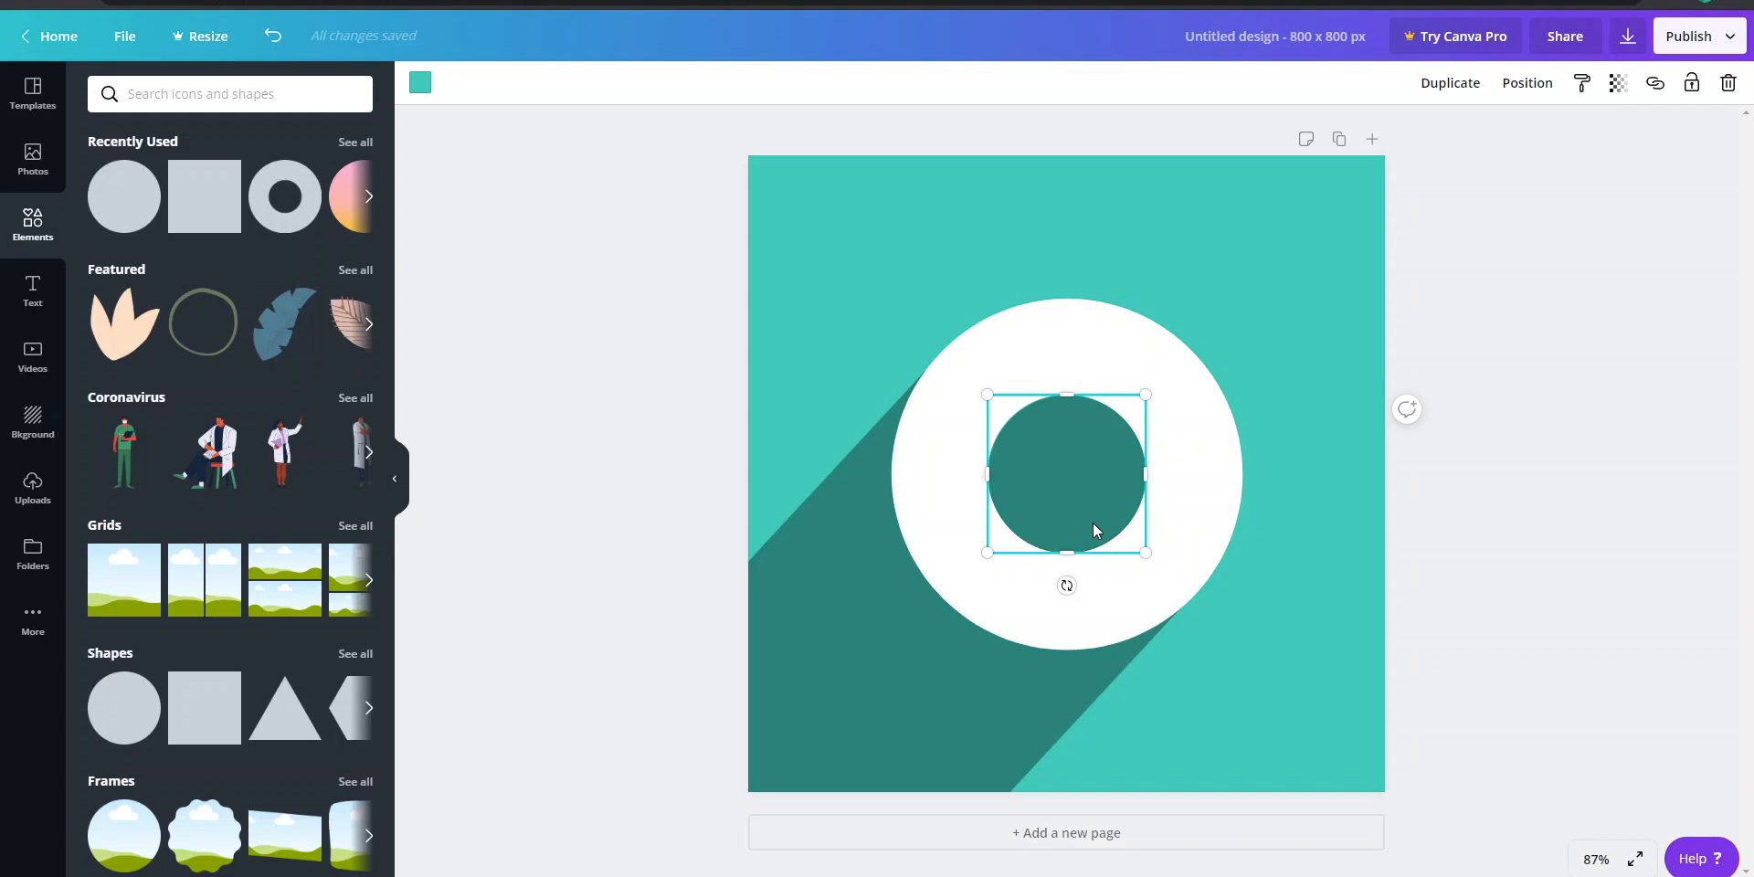
# Step: Compare the ring and its shadow with the reference picture in Photos, and return to the Canva design
pyautogui.click(1447, 488)
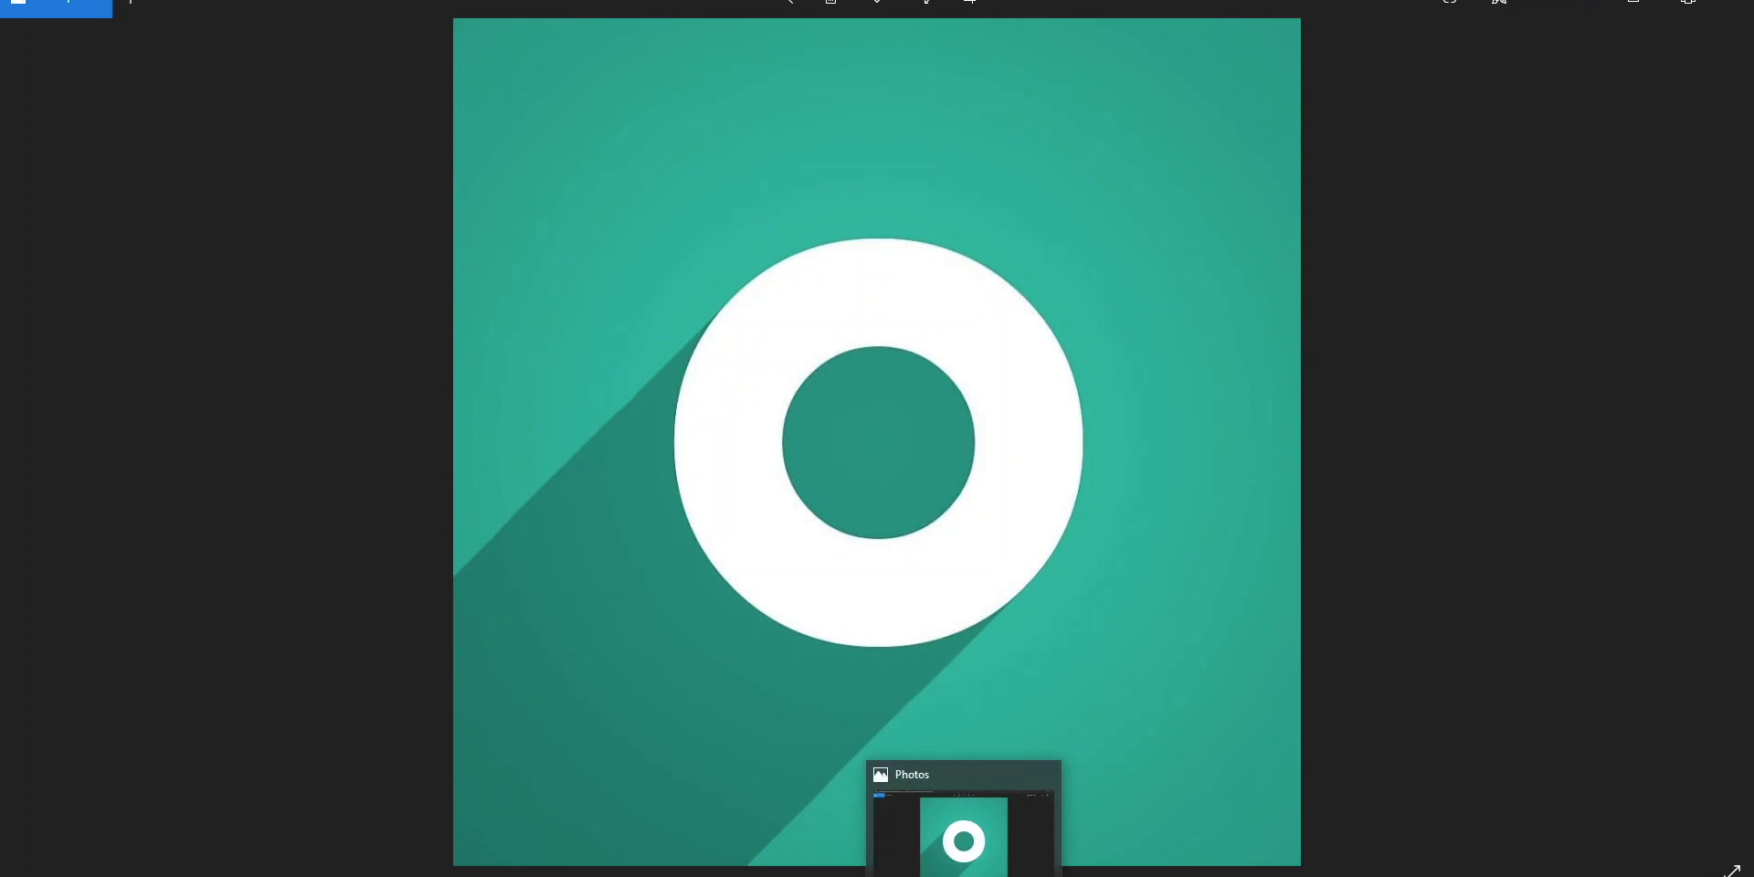
pyautogui.click(964, 875)
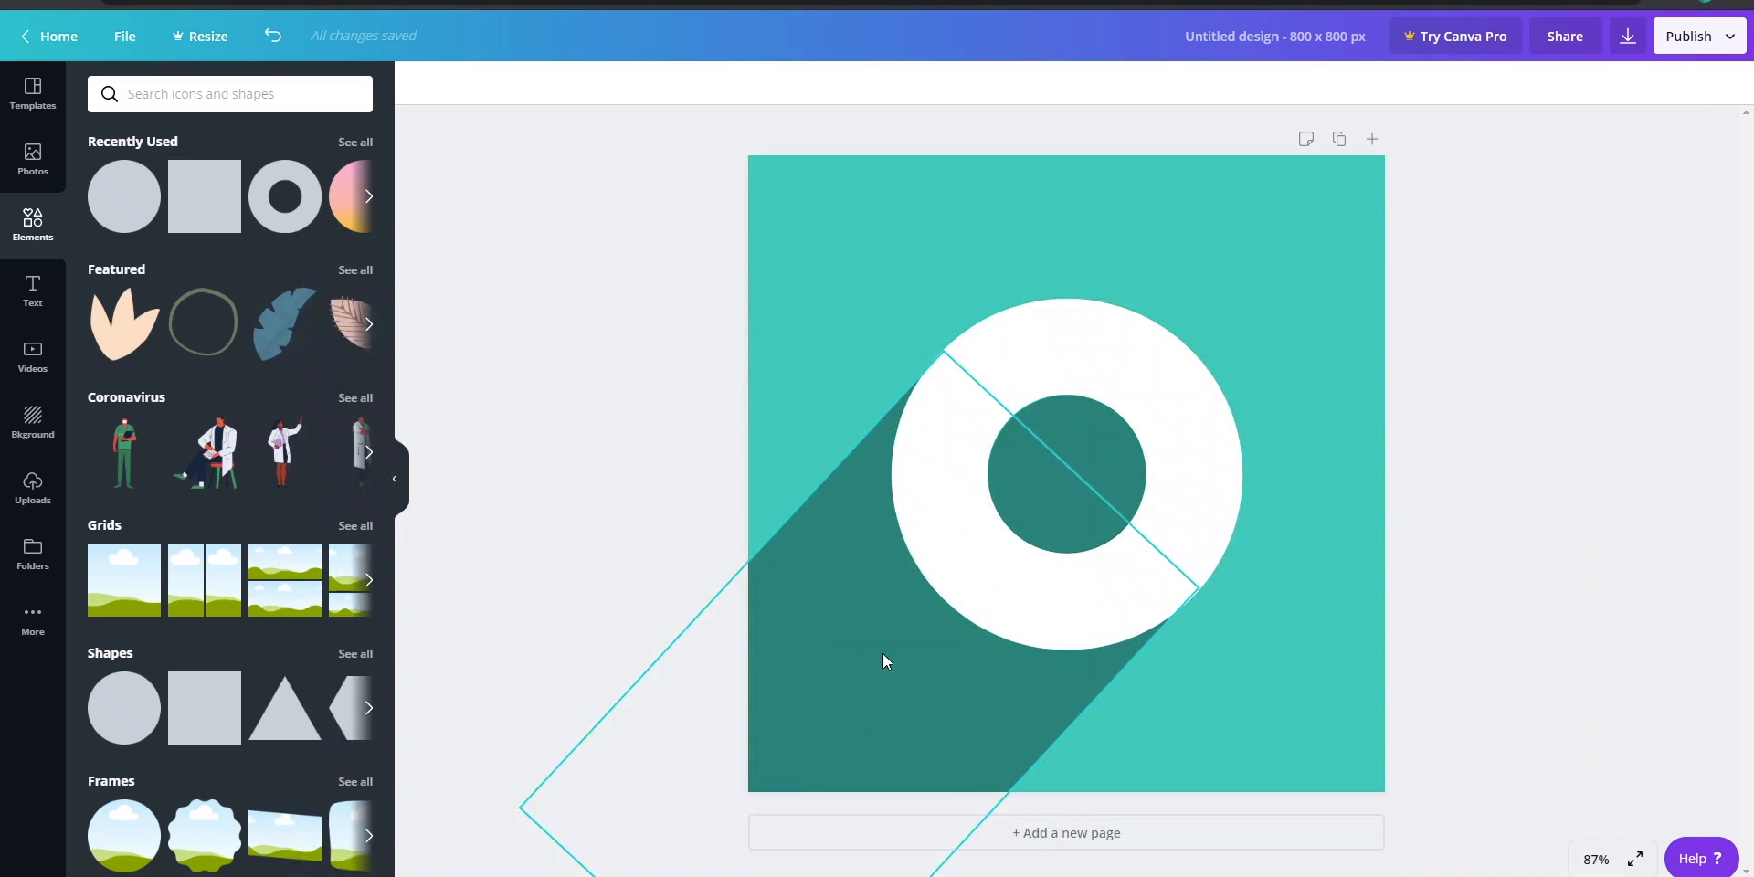
pyautogui.click(995, 599)
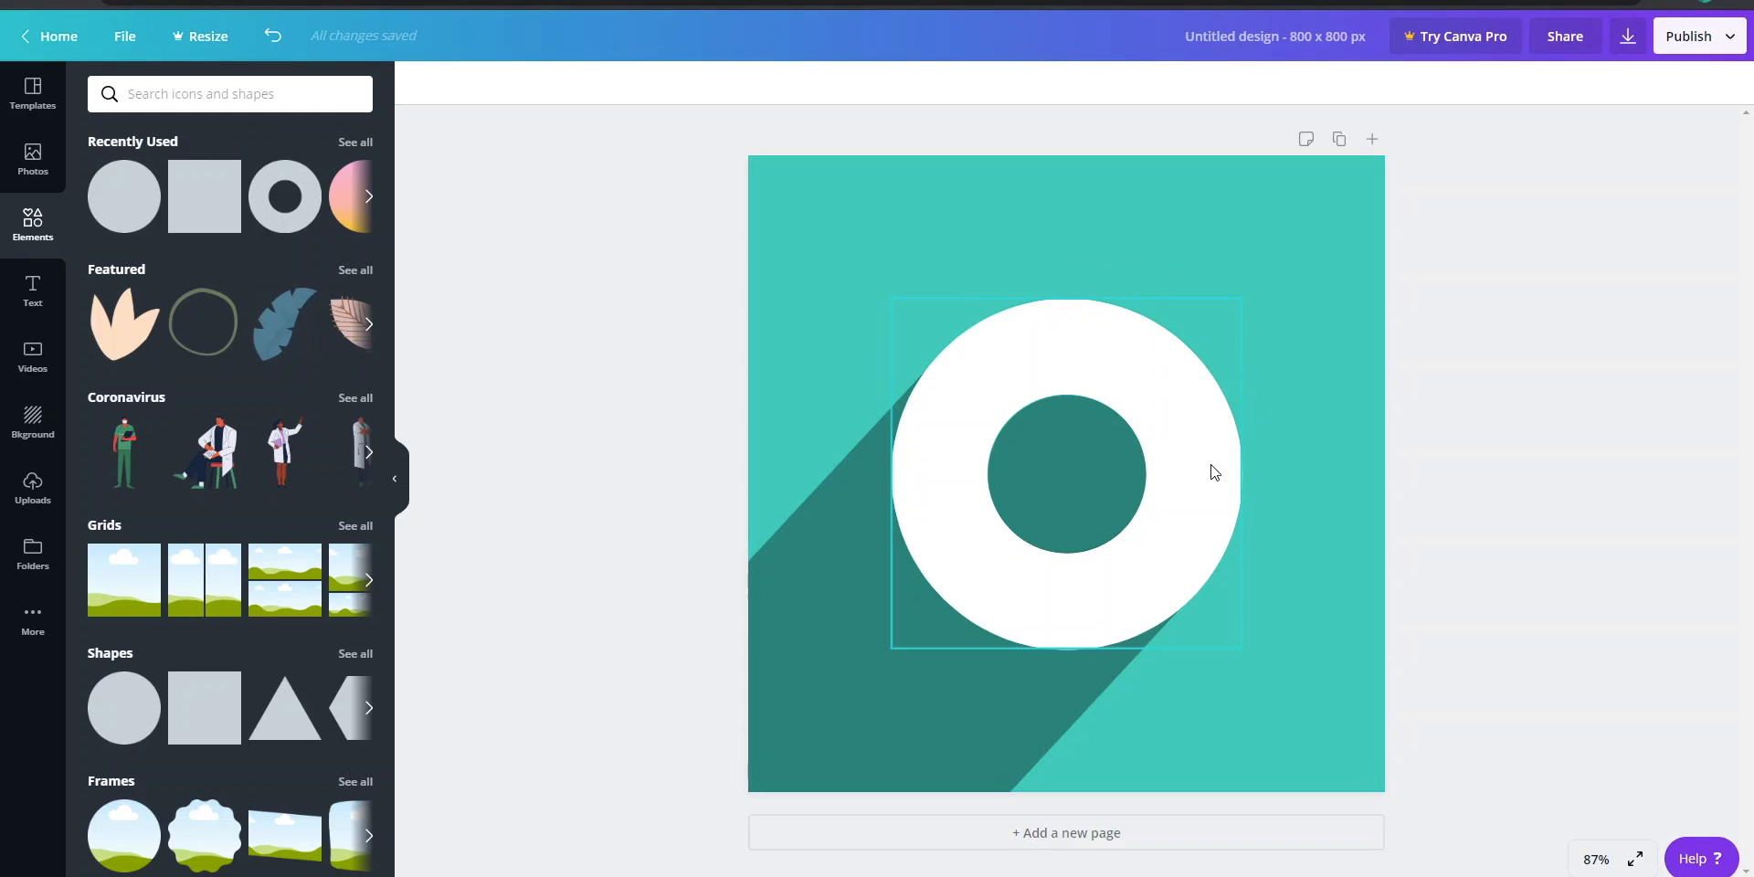
# Step: Add the pink-to-yellow gradient circle from the Gradients elements and open its pink colour for editing
pyautogui.scroll(-10, 244, 462)
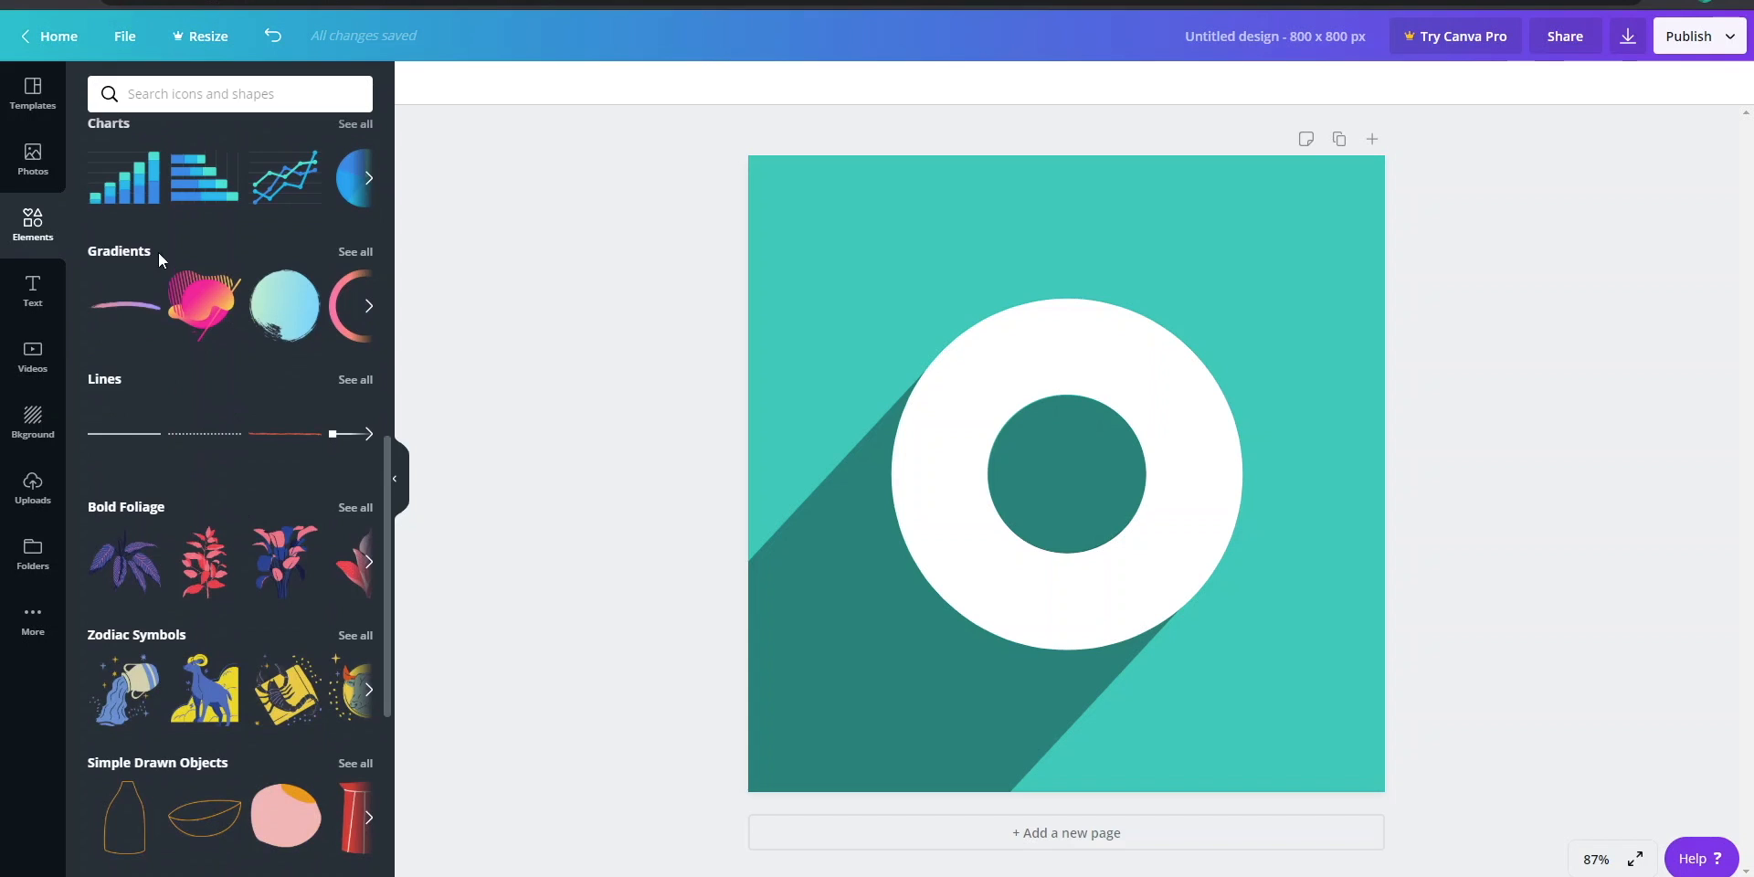
pyautogui.click(355, 251)
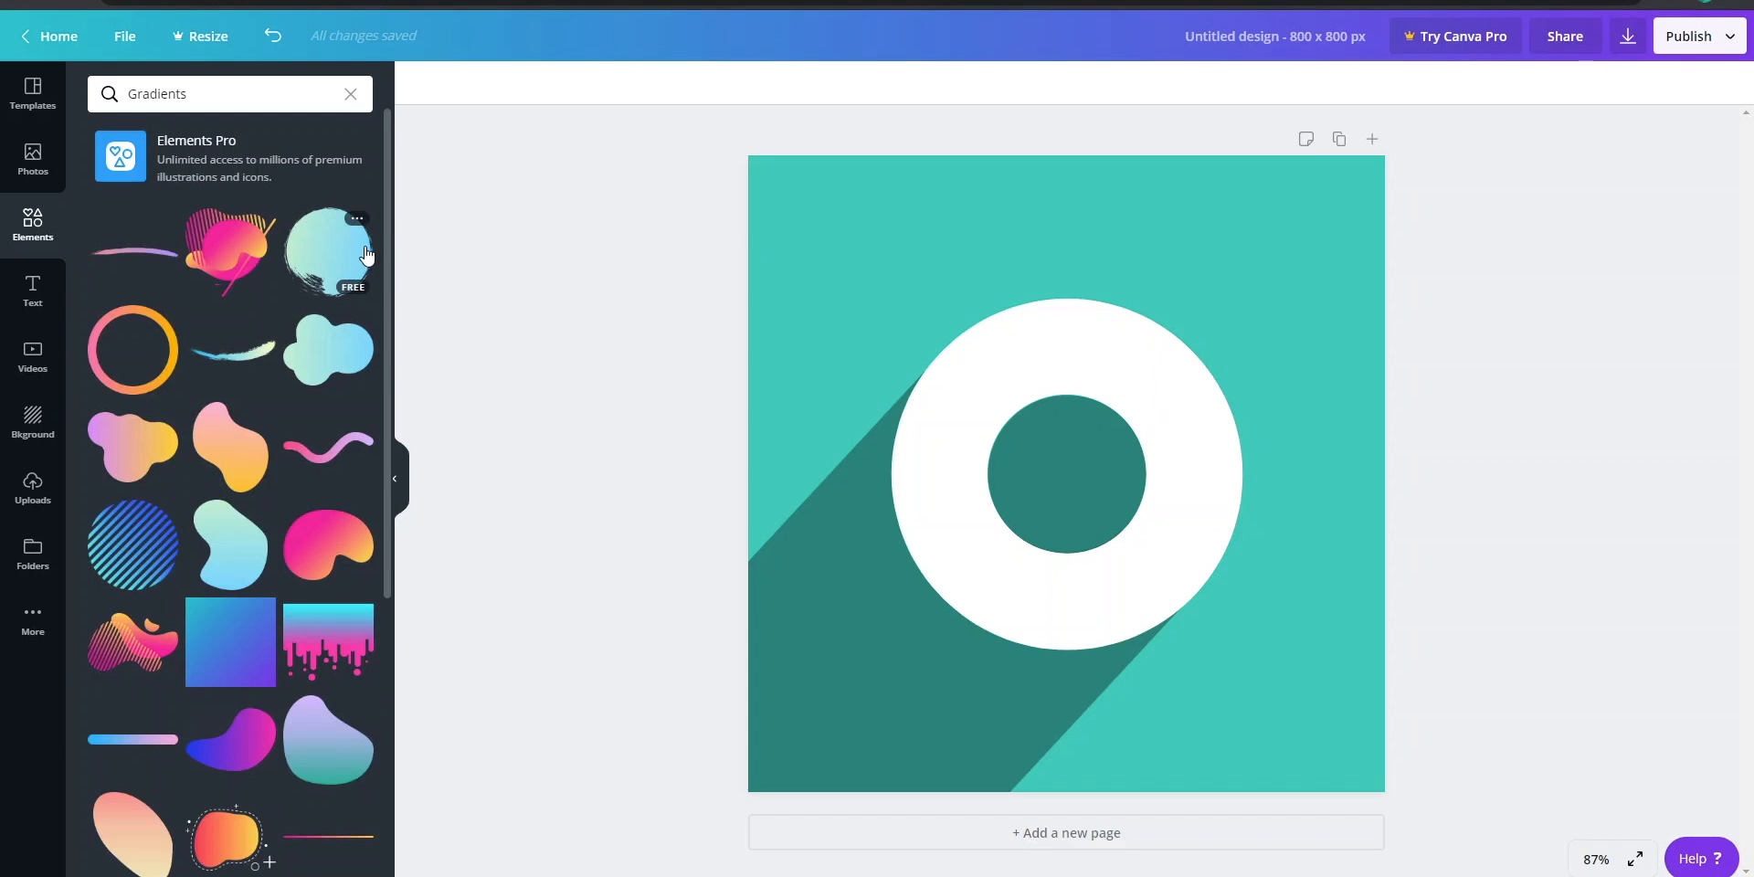
pyautogui.scroll(-2, 187, 402)
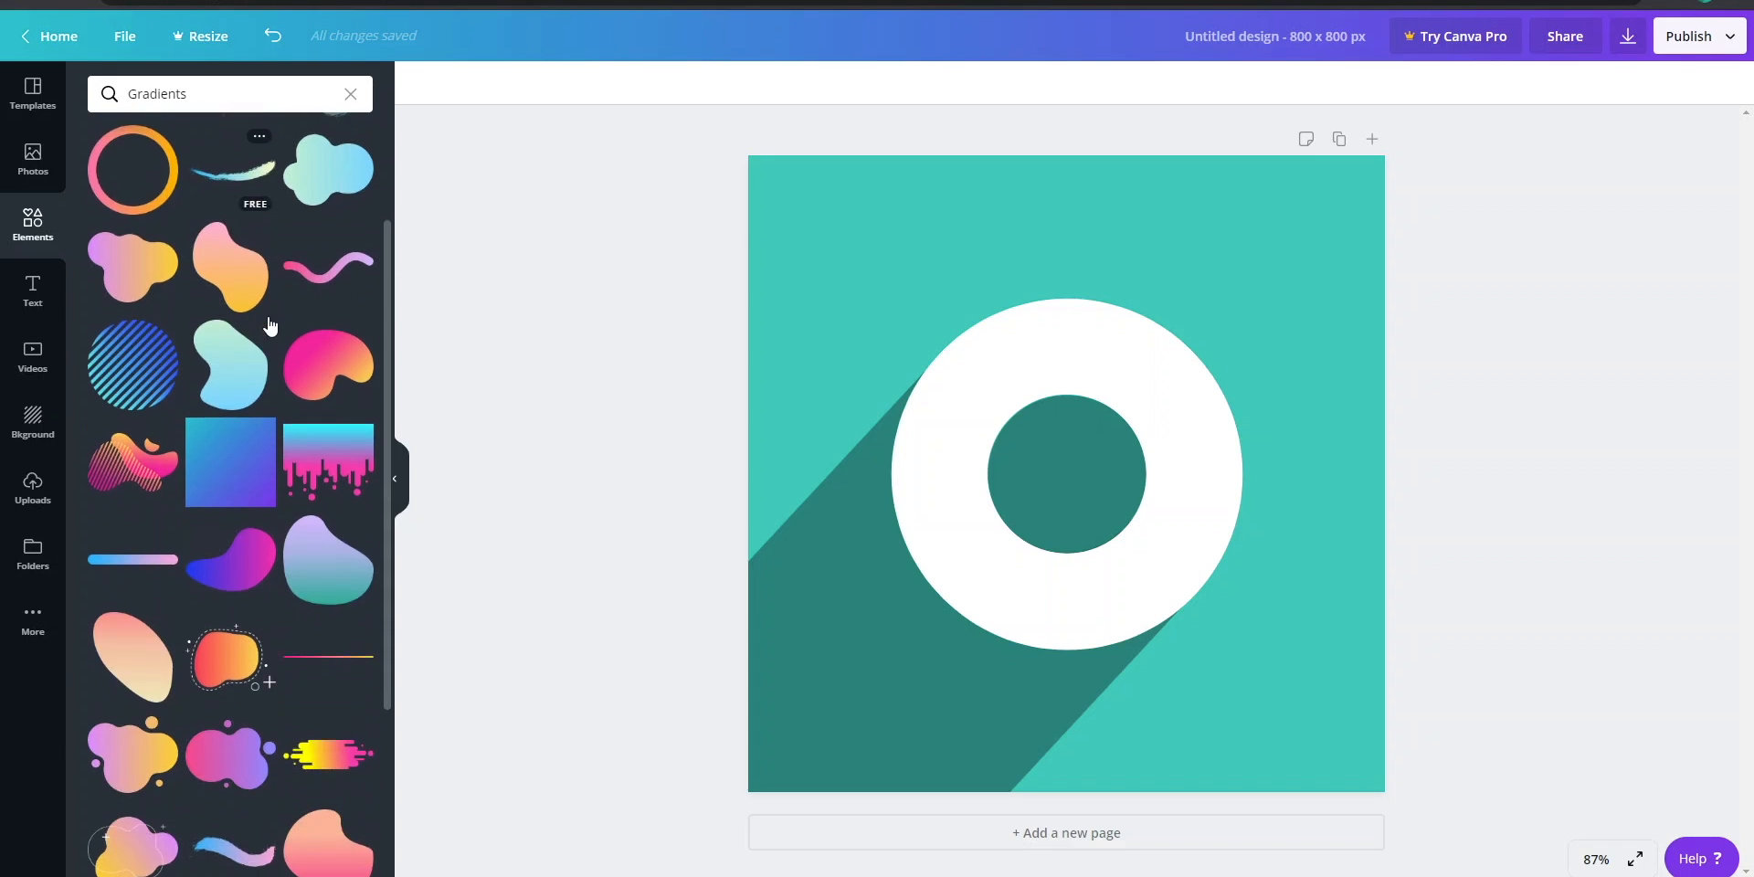
pyautogui.scroll(-9, 187, 402)
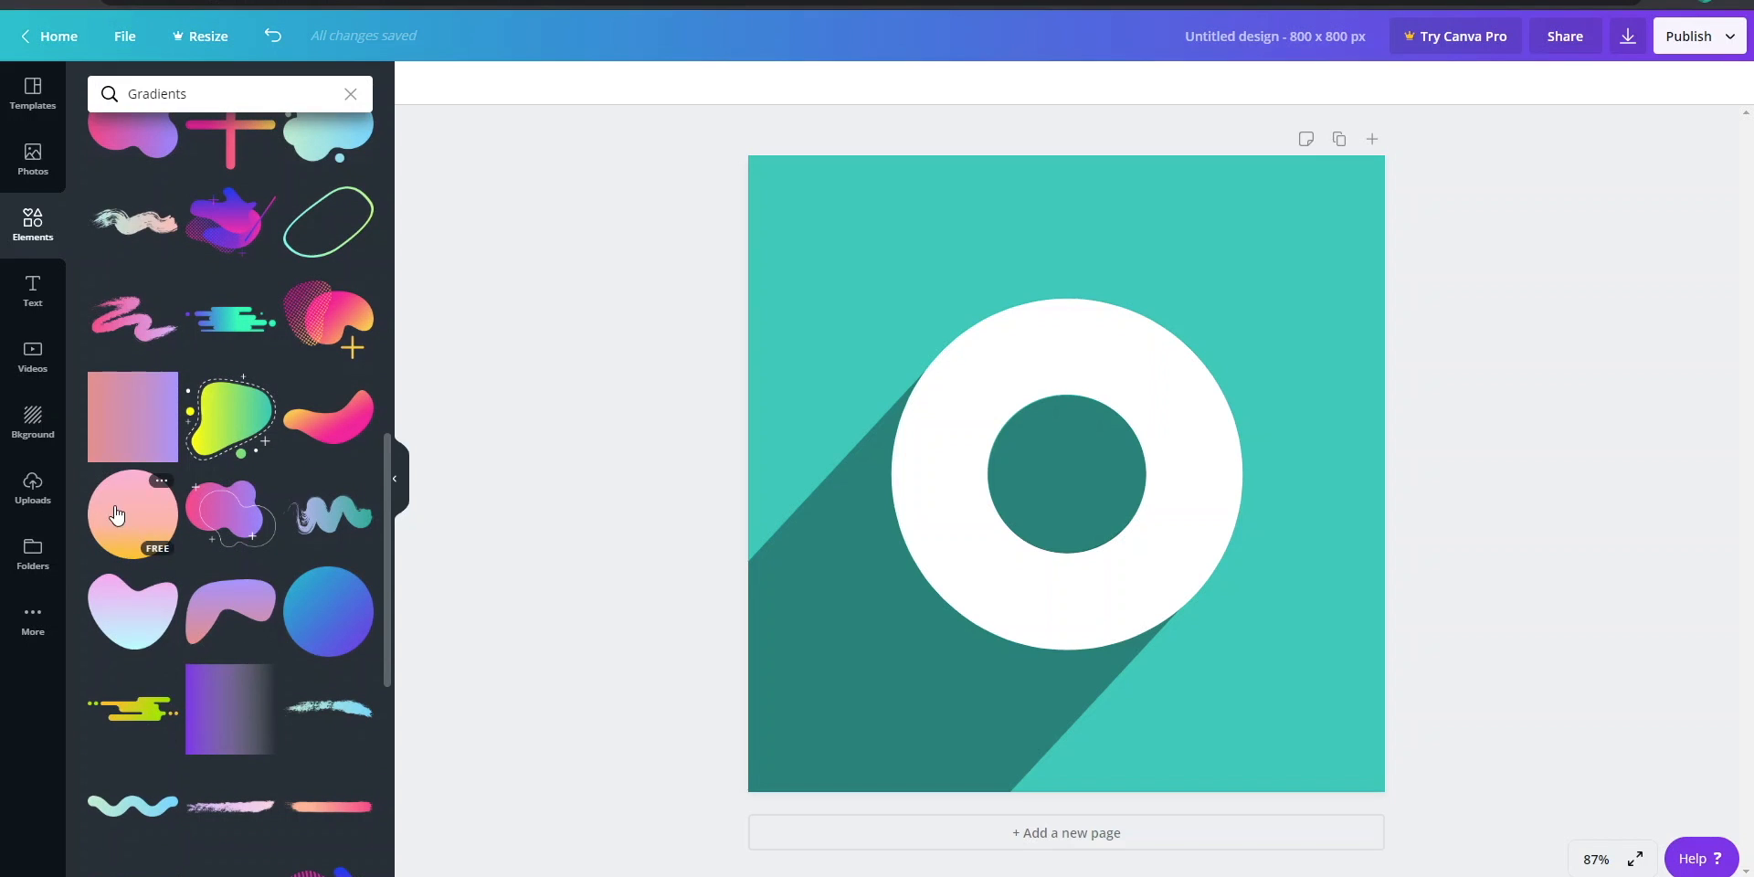
pyautogui.click(129, 517)
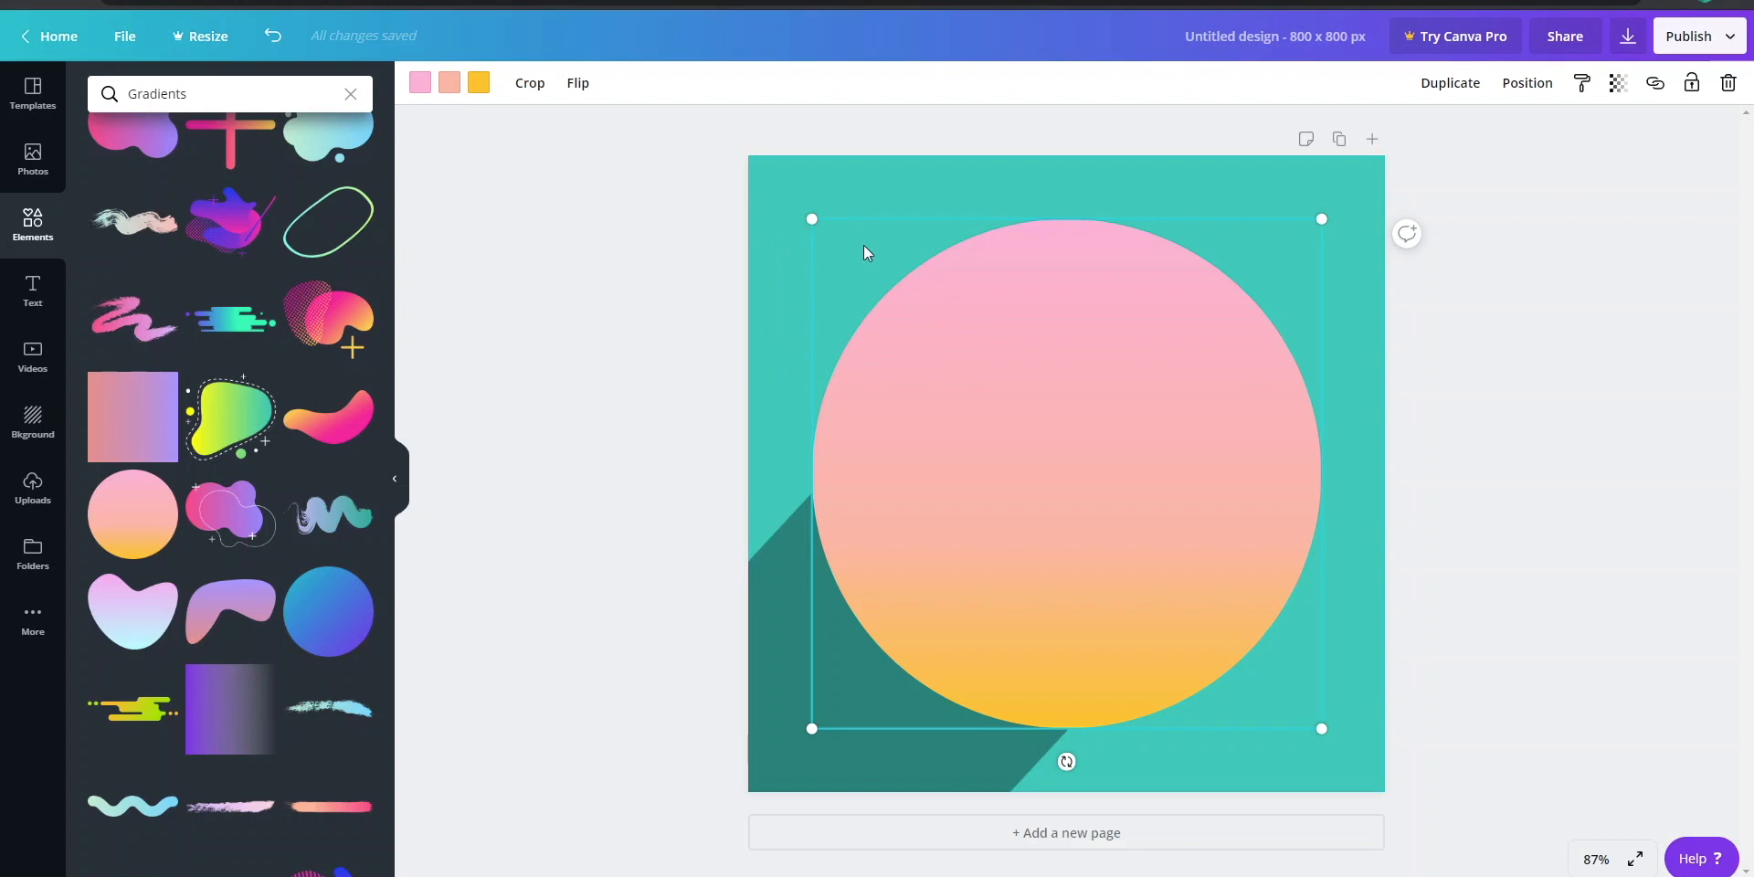
pyautogui.click(420, 82)
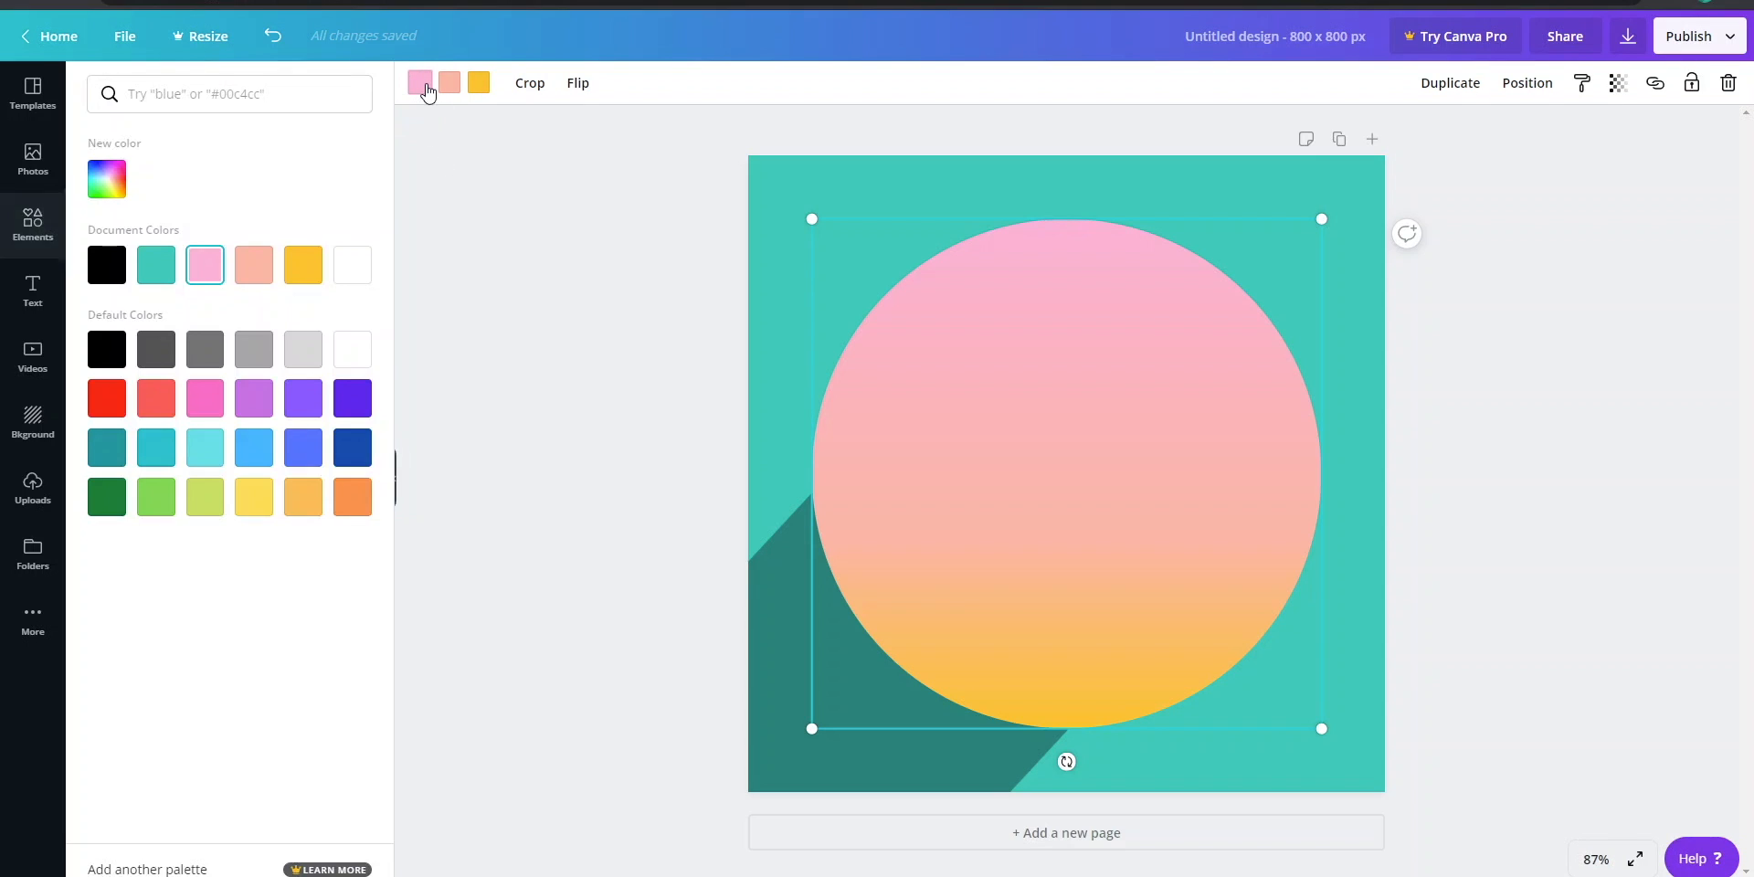
# Step: Recolour the gradient circle with the background's teal at both ends and white in the middle
pyautogui.click(161, 267)
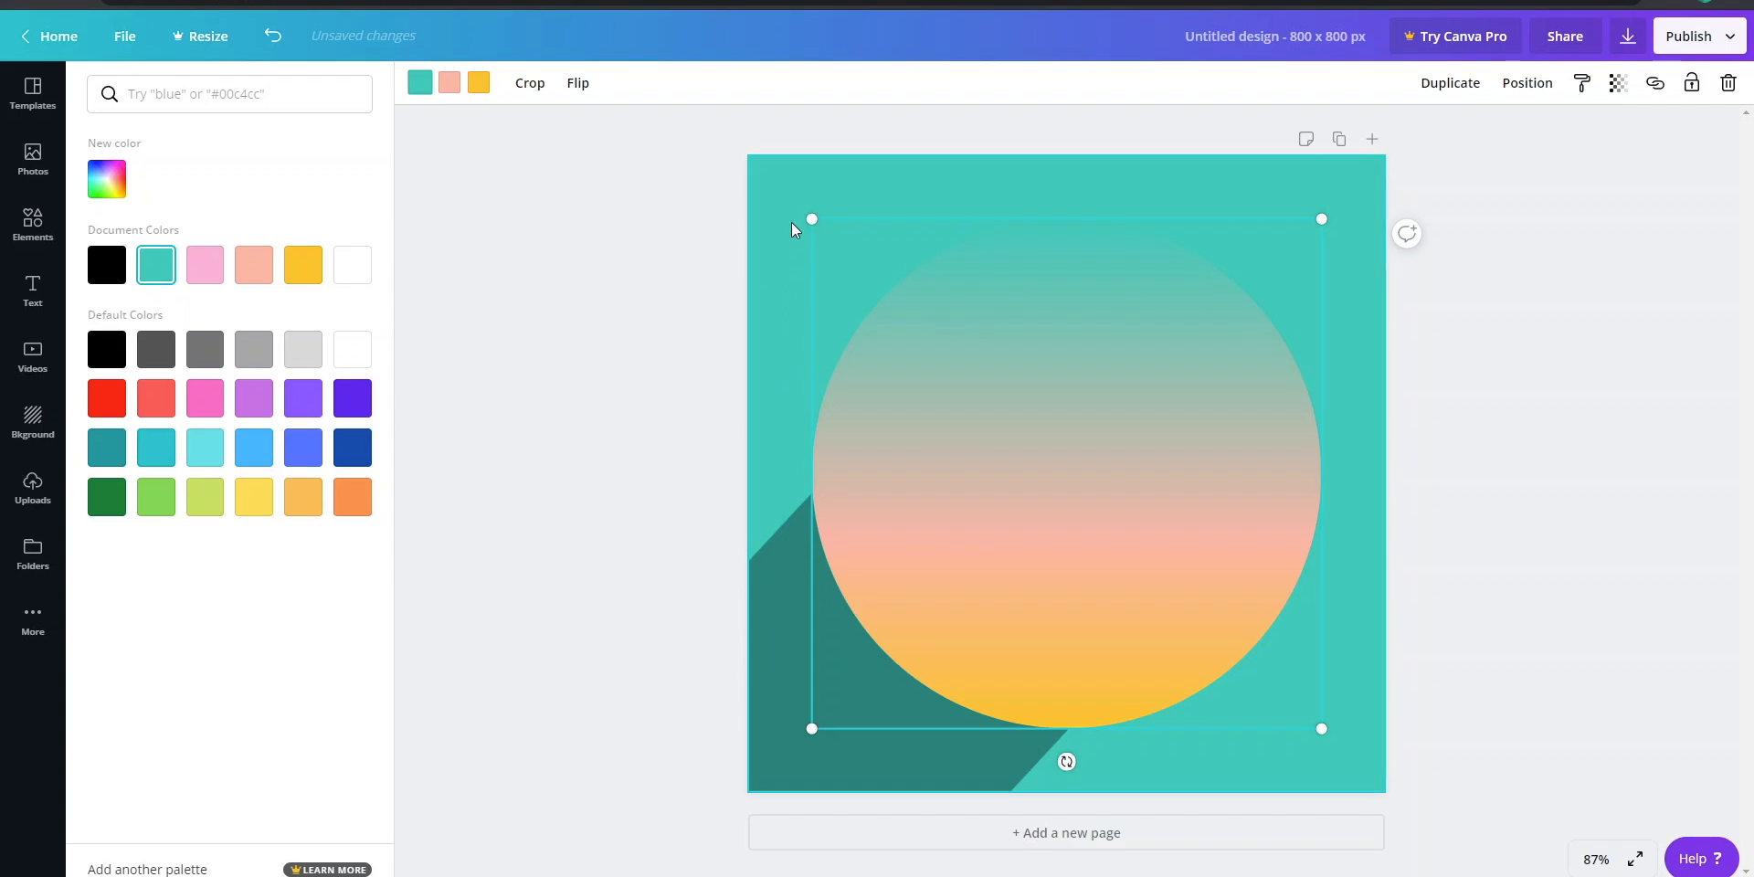
pyautogui.click(447, 85)
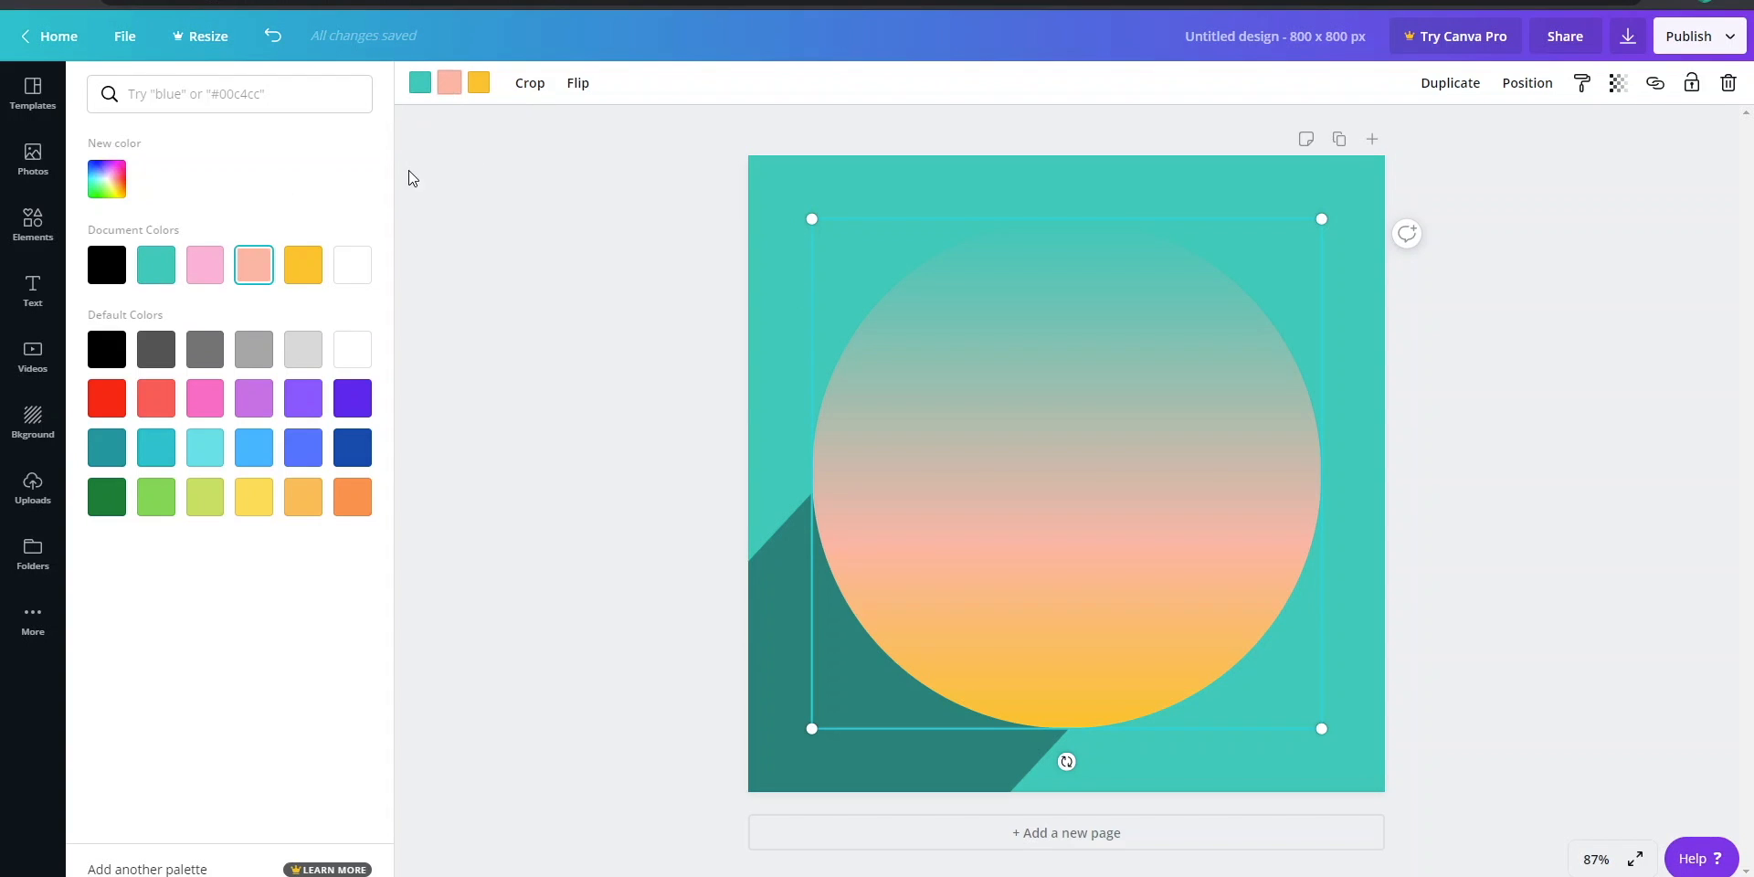
pyautogui.click(350, 267)
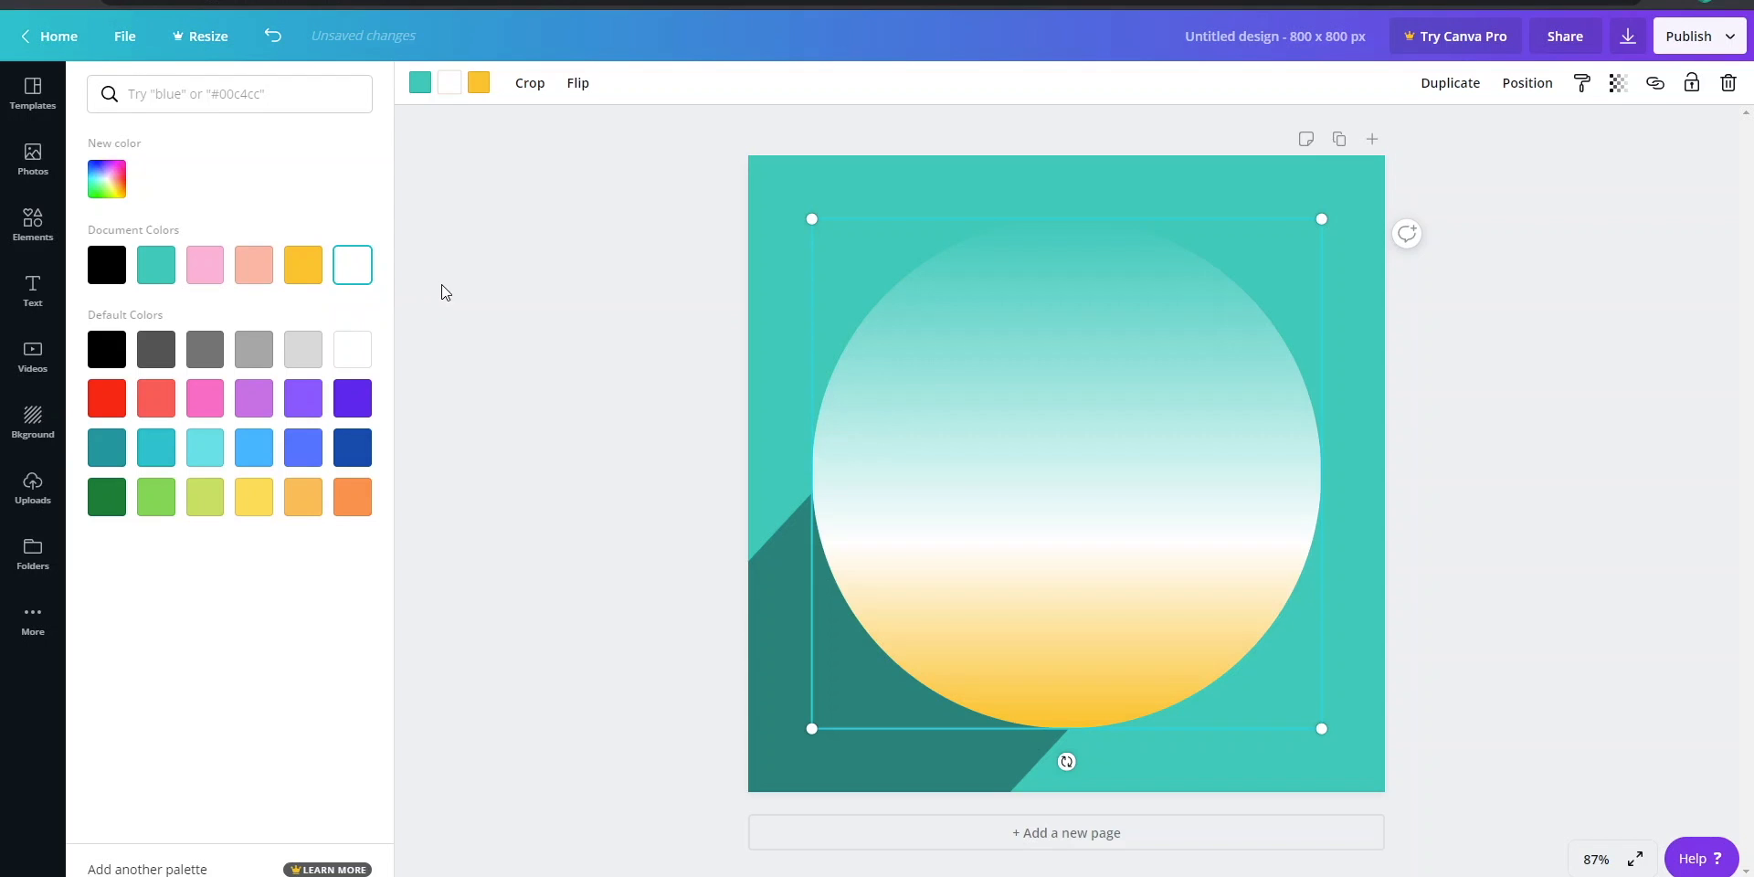
pyautogui.click(478, 82)
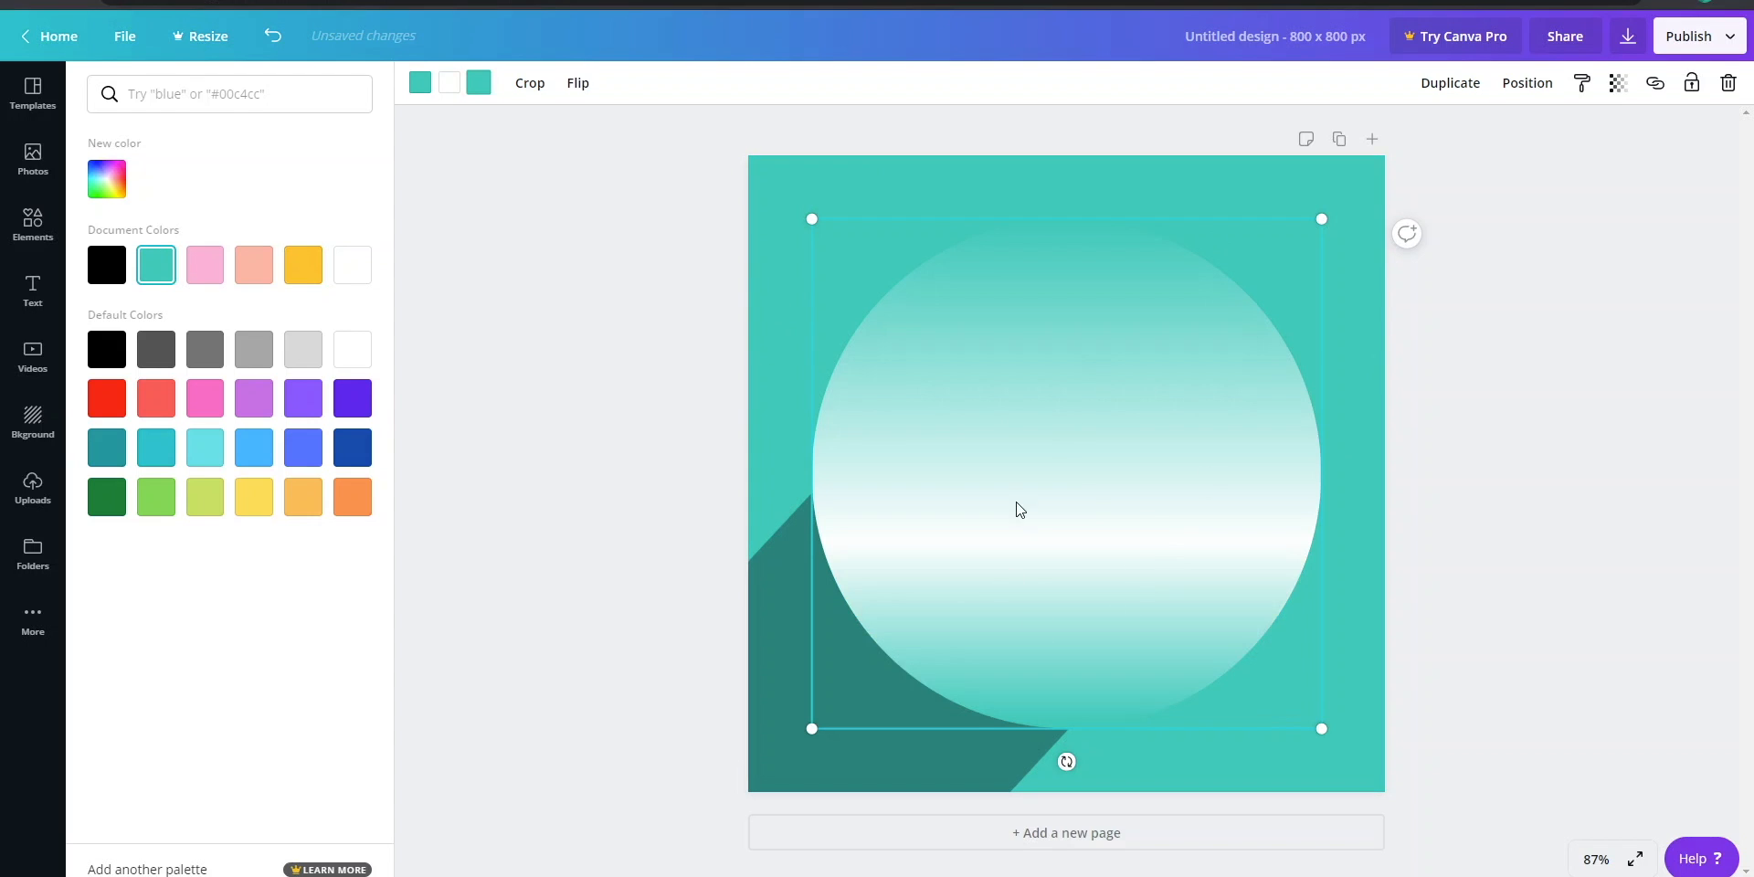
# Step: Send the gradient circle backward four levels so it sits behind the ring and its diagonal shadow
pyautogui.rightClick(1055, 415)
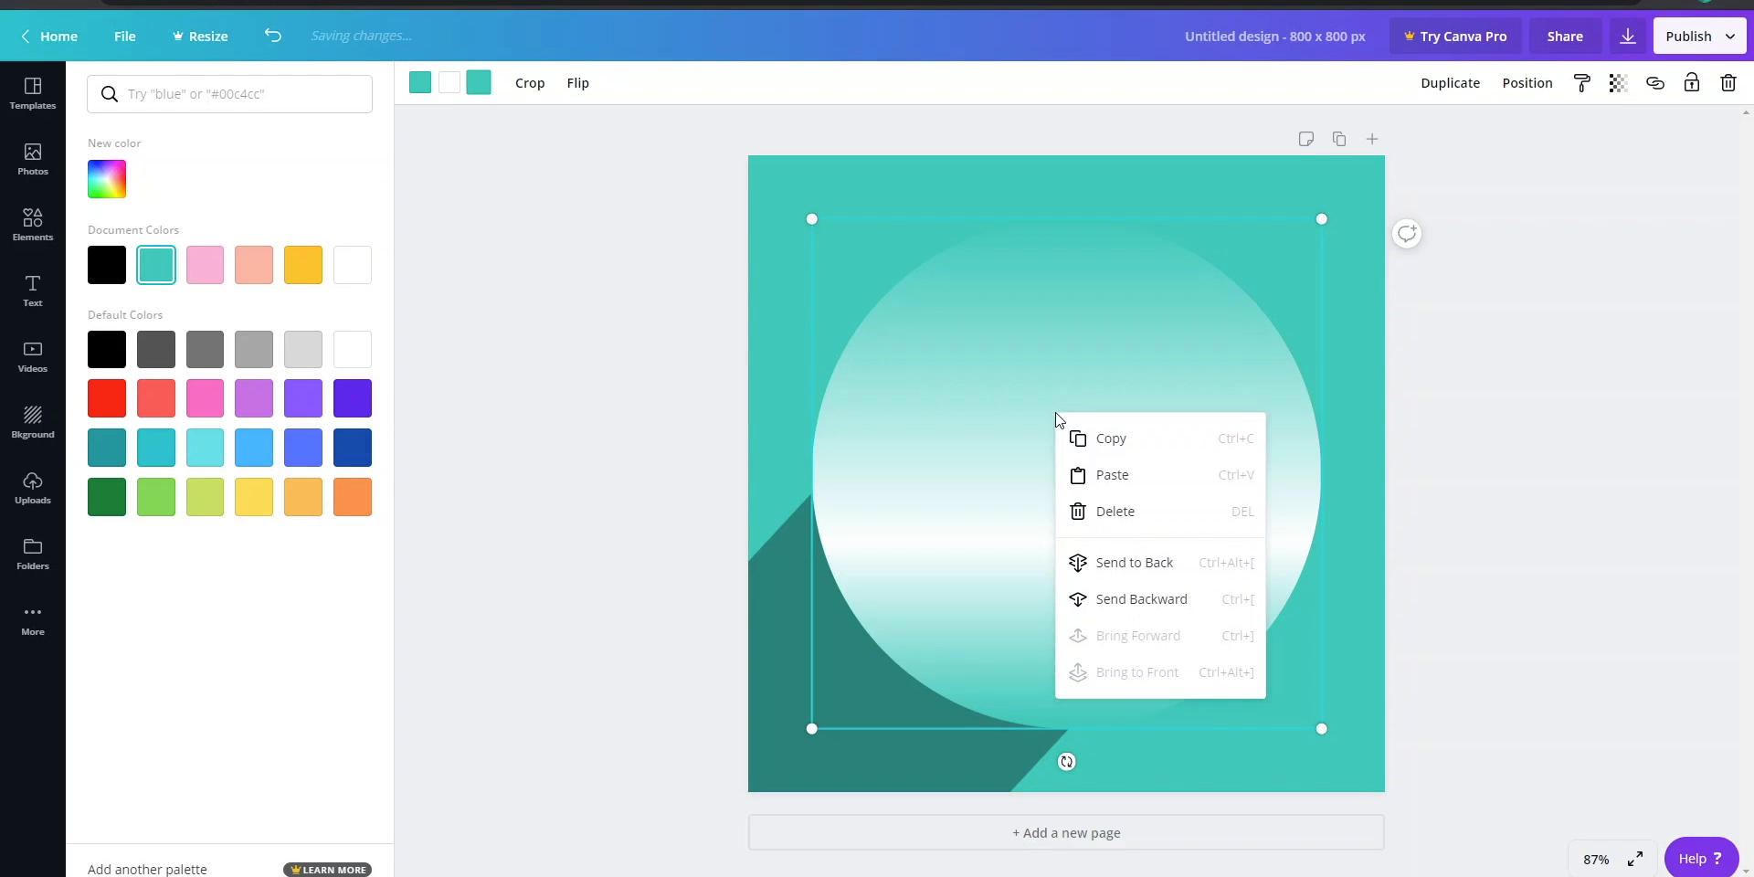
pyautogui.click(1114, 599)
pyautogui.rightClick(1269, 509)
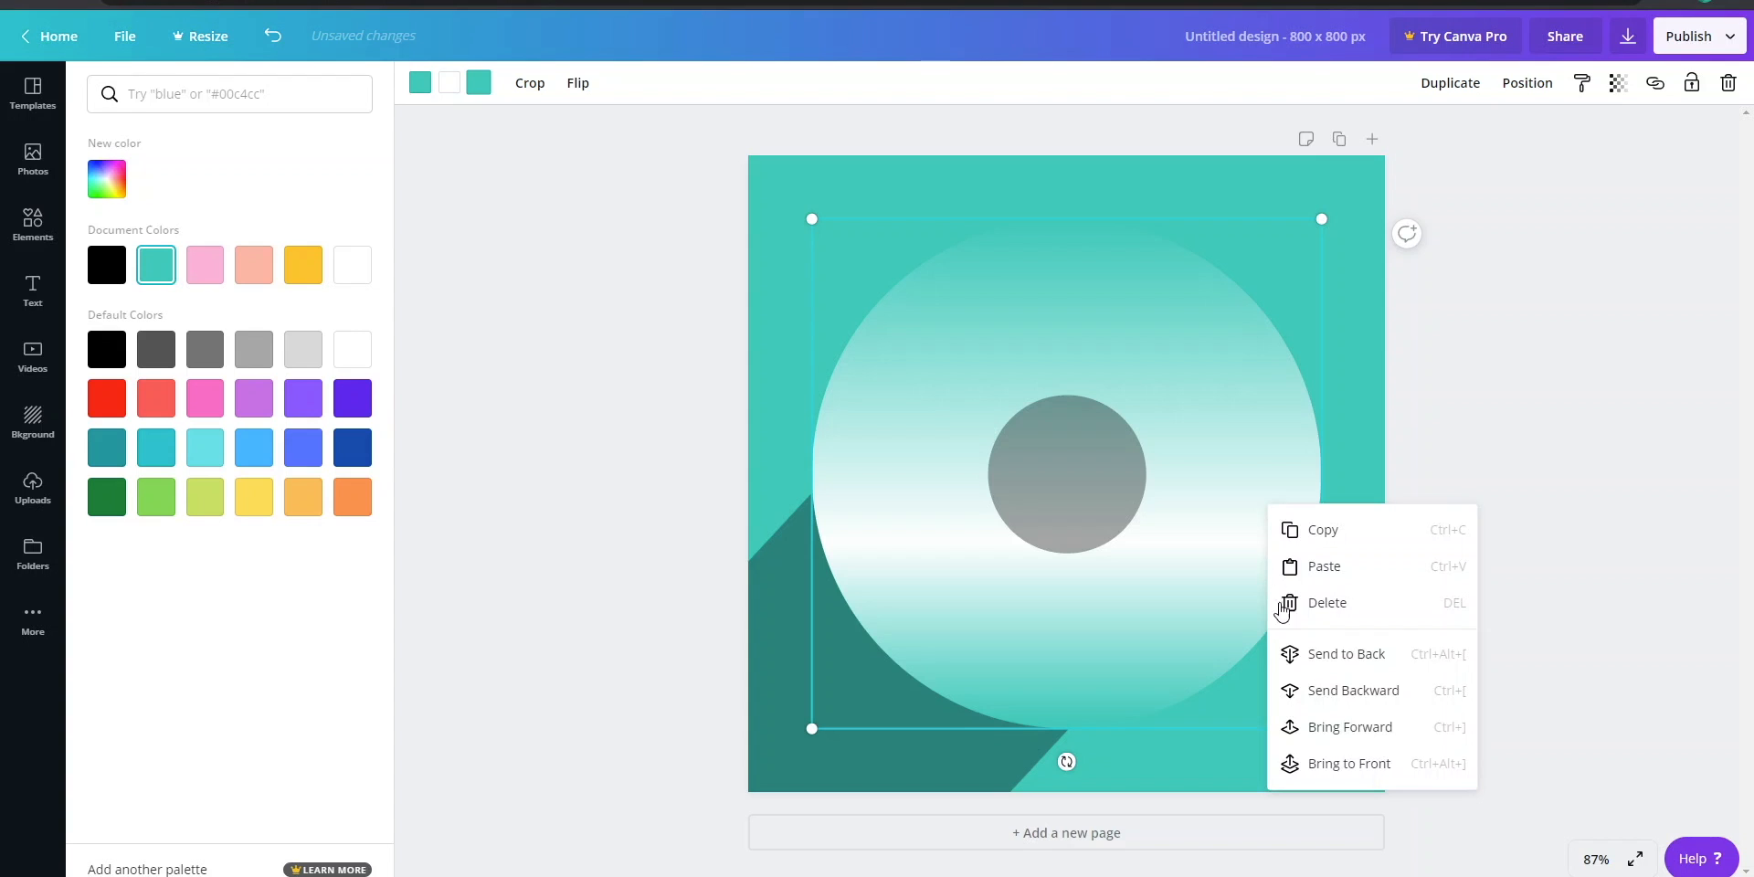
pyautogui.click(1330, 692)
pyautogui.rightClick(1224, 569)
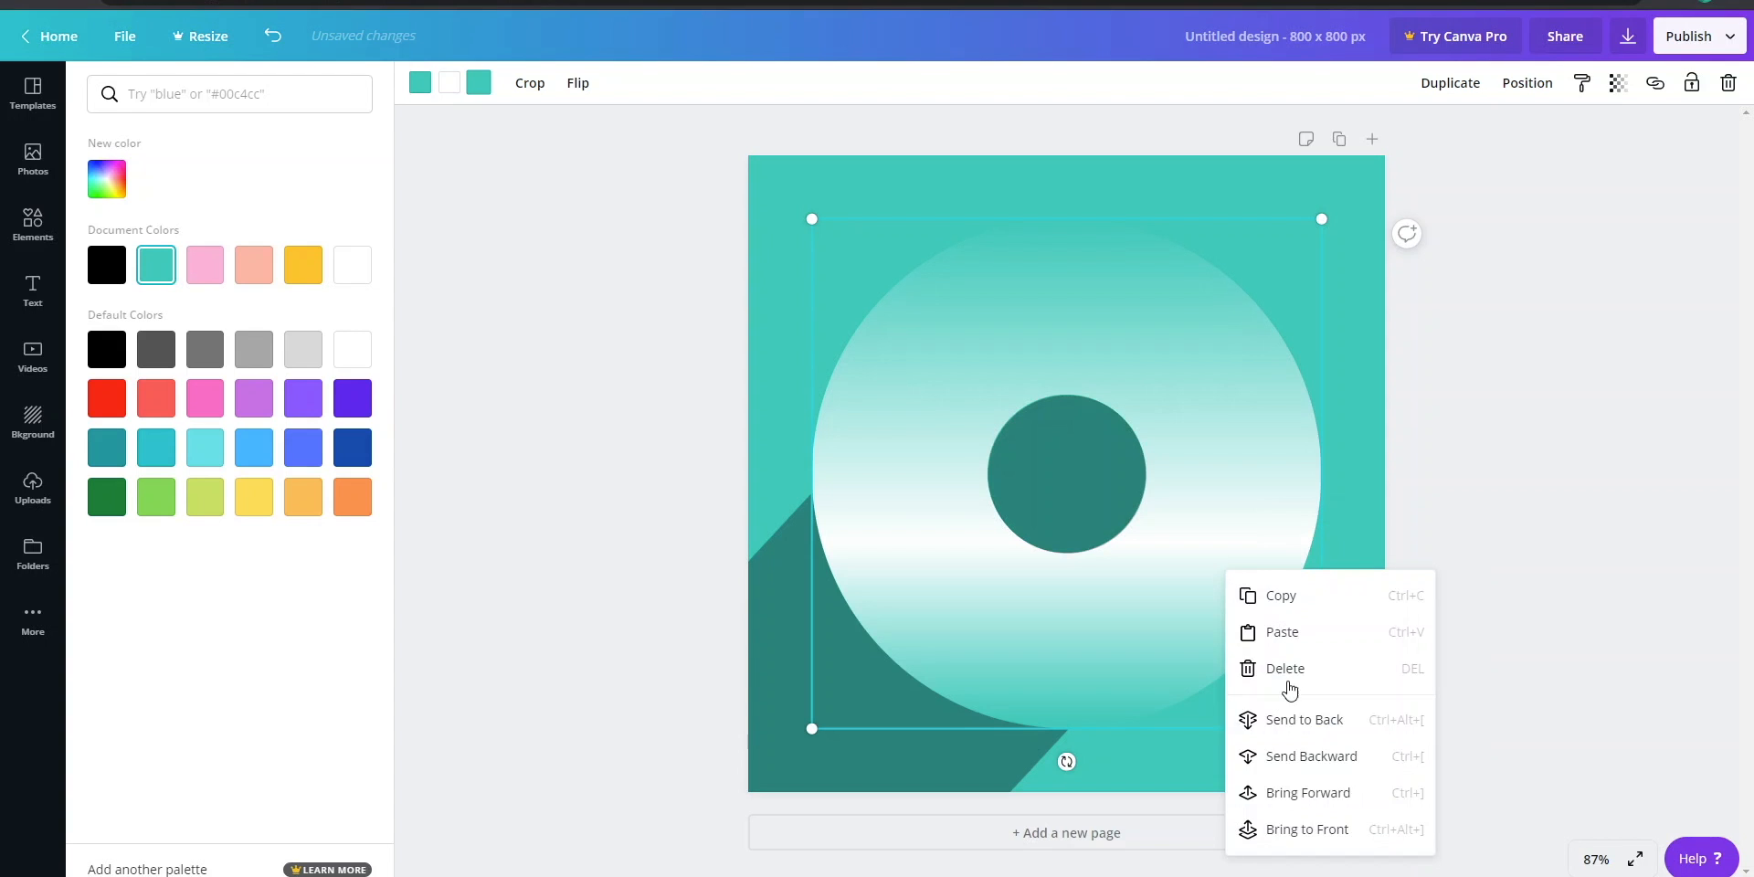
pyautogui.click(1297, 757)
pyautogui.rightClick(1299, 546)
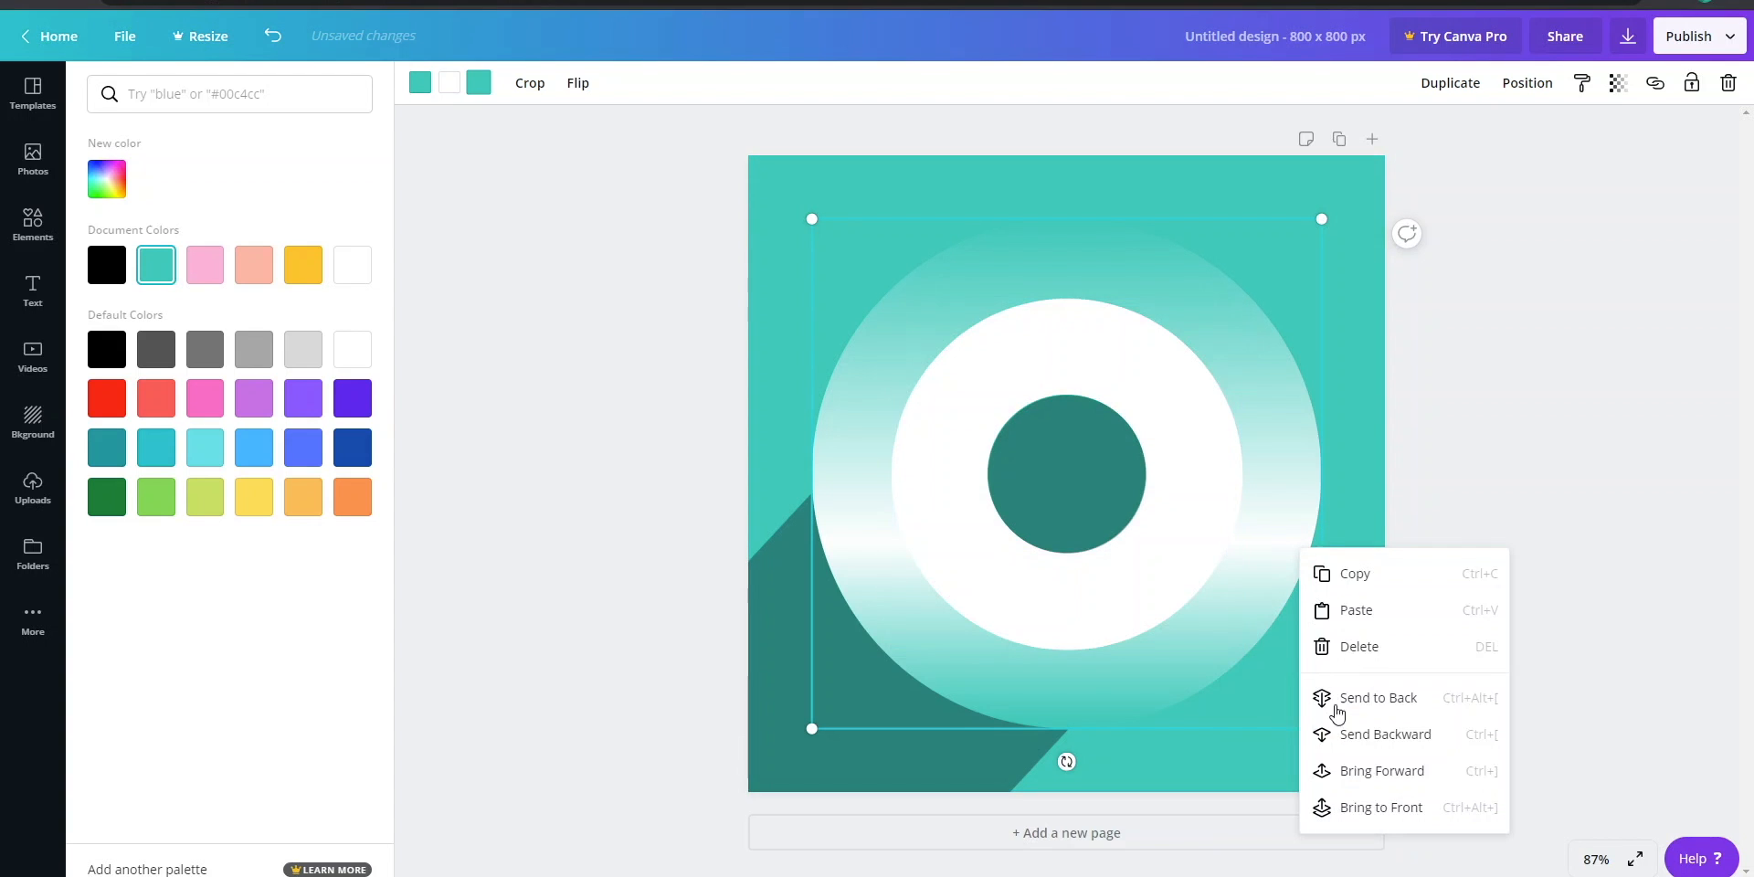
pyautogui.click(1353, 742)
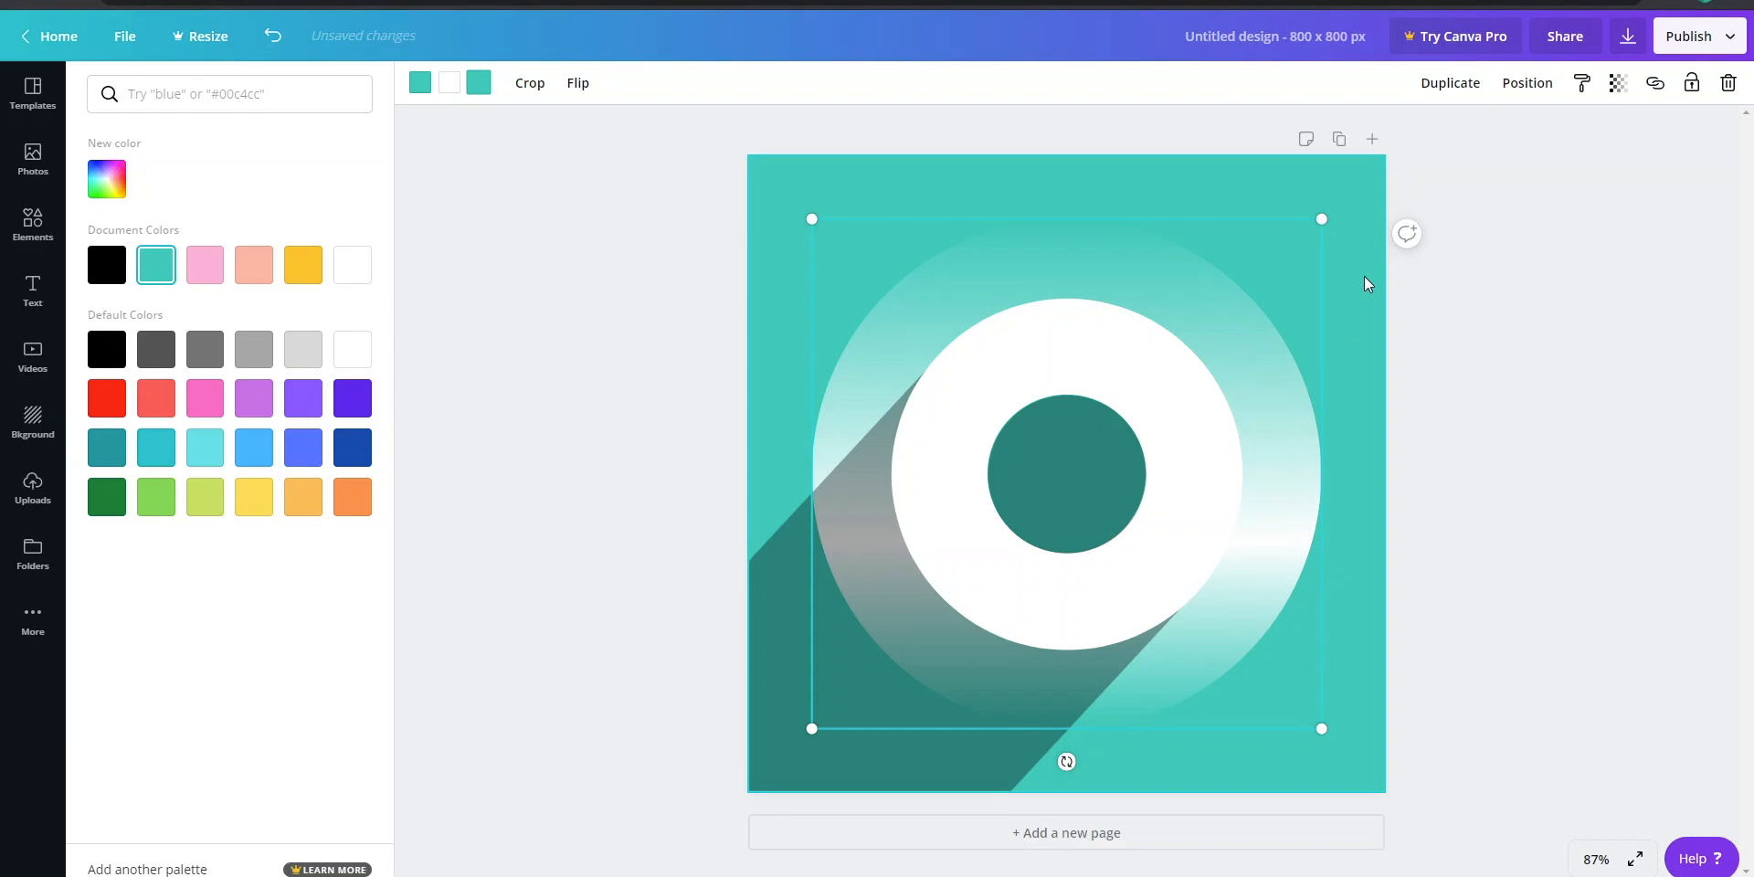
# Step: Enlarge the gradient circle beyond the canvas edges and centre it on the ring
pyautogui.moveTo(1322, 220); pyautogui.dragTo(1405, 135)
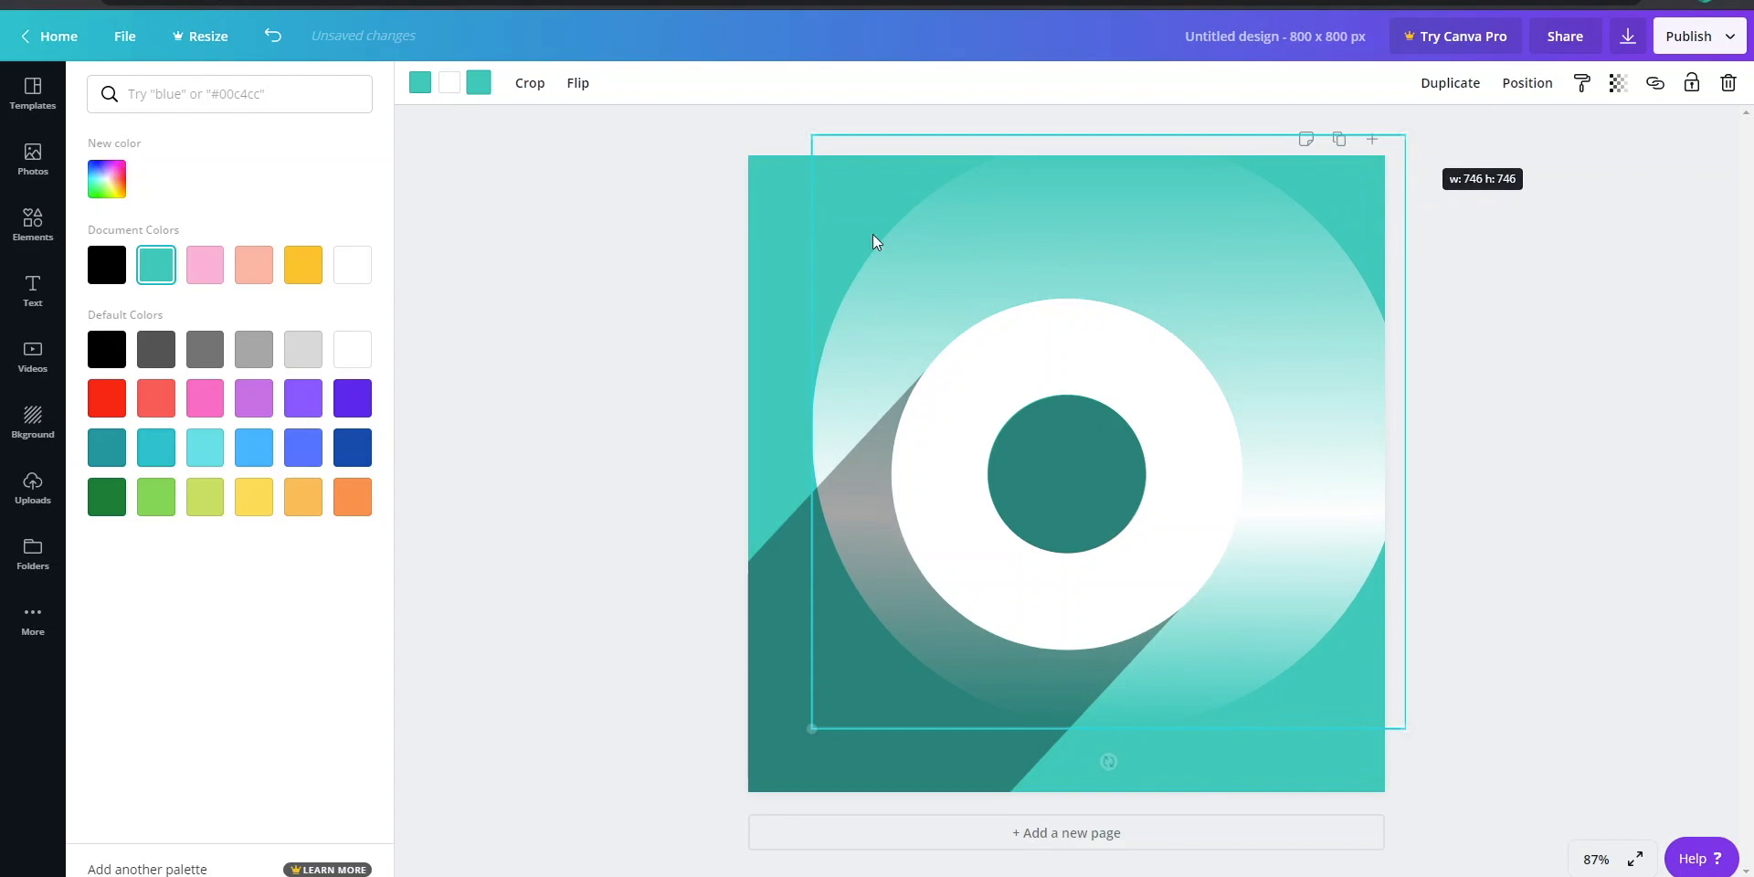
pyautogui.moveTo(811, 728); pyautogui.dragTo(691, 841)
pyautogui.moveTo(1213, 701); pyautogui.dragTo(1299, 681)
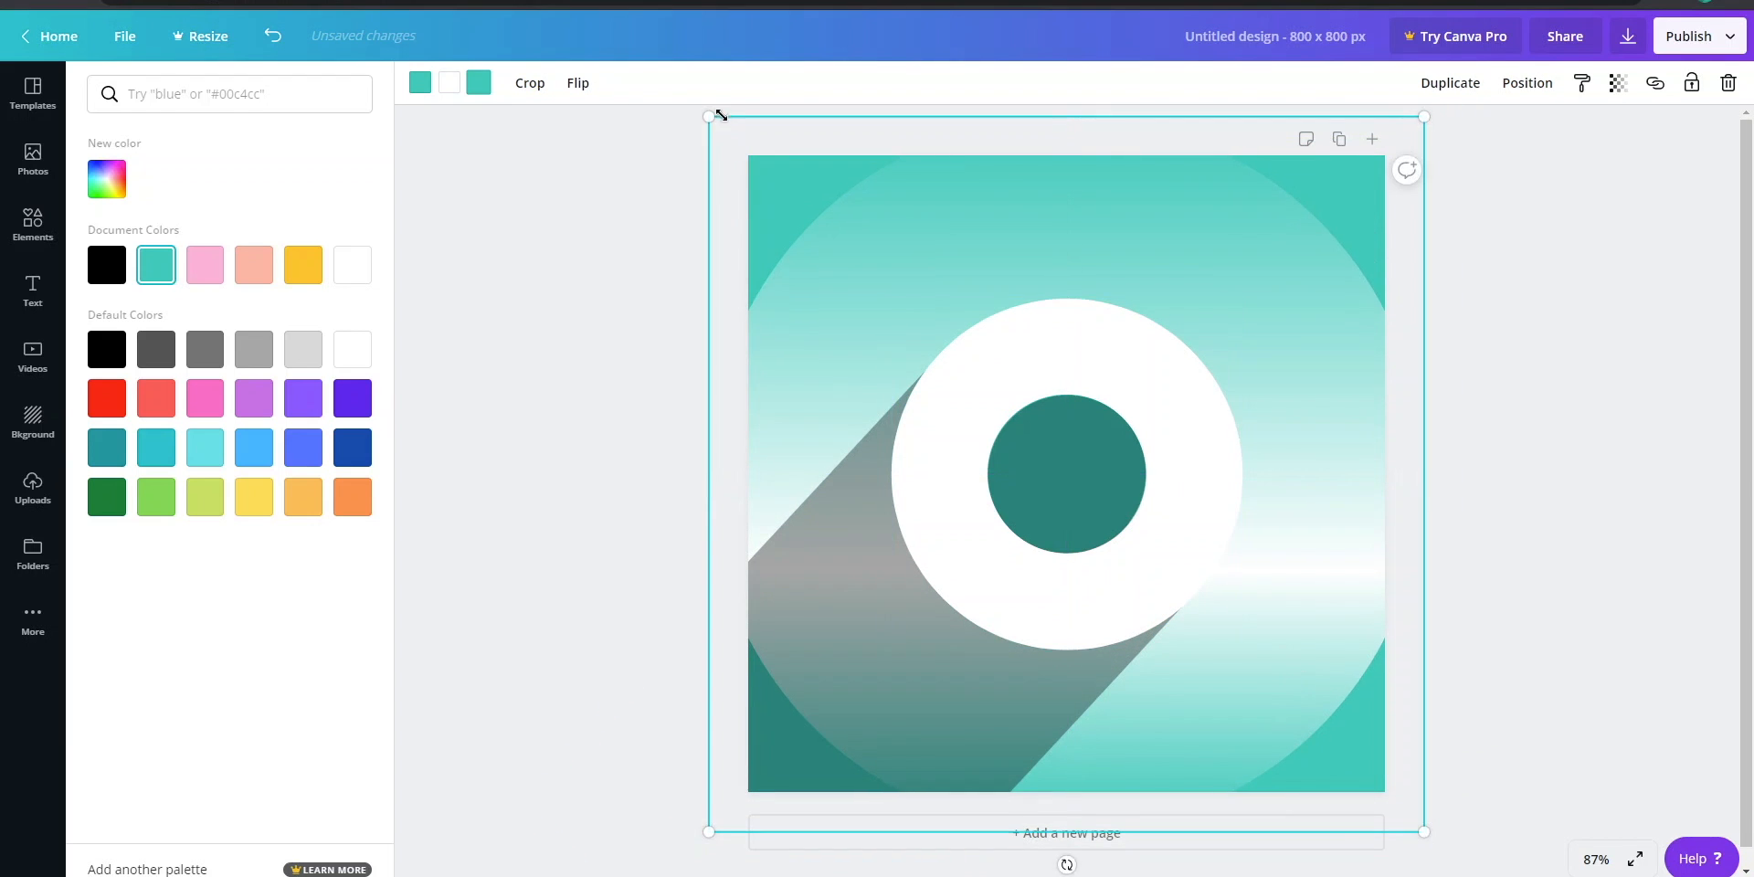
pyautogui.moveTo(721, 114); pyautogui.dragTo(690, 108)
pyautogui.moveTo(1313, 658); pyautogui.dragTo(1320, 645)
# Step: Set the large gradient circle's transparency to 13
pyautogui.click(1618, 84)
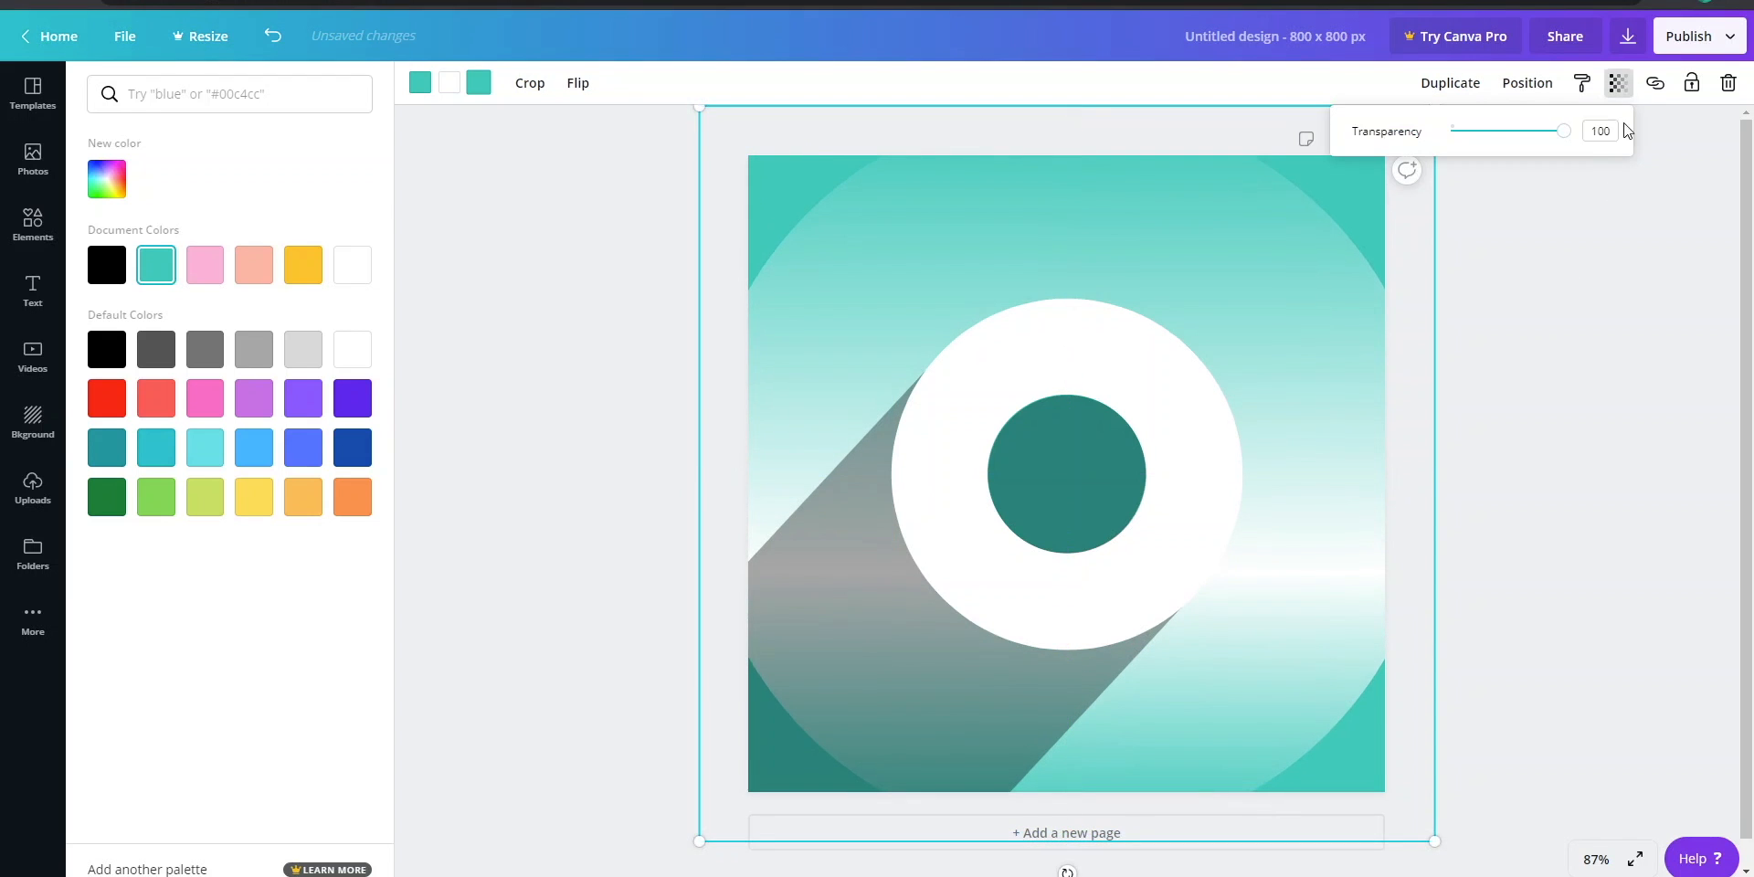
pyautogui.moveTo(1573, 133); pyautogui.dragTo(1458, 159)
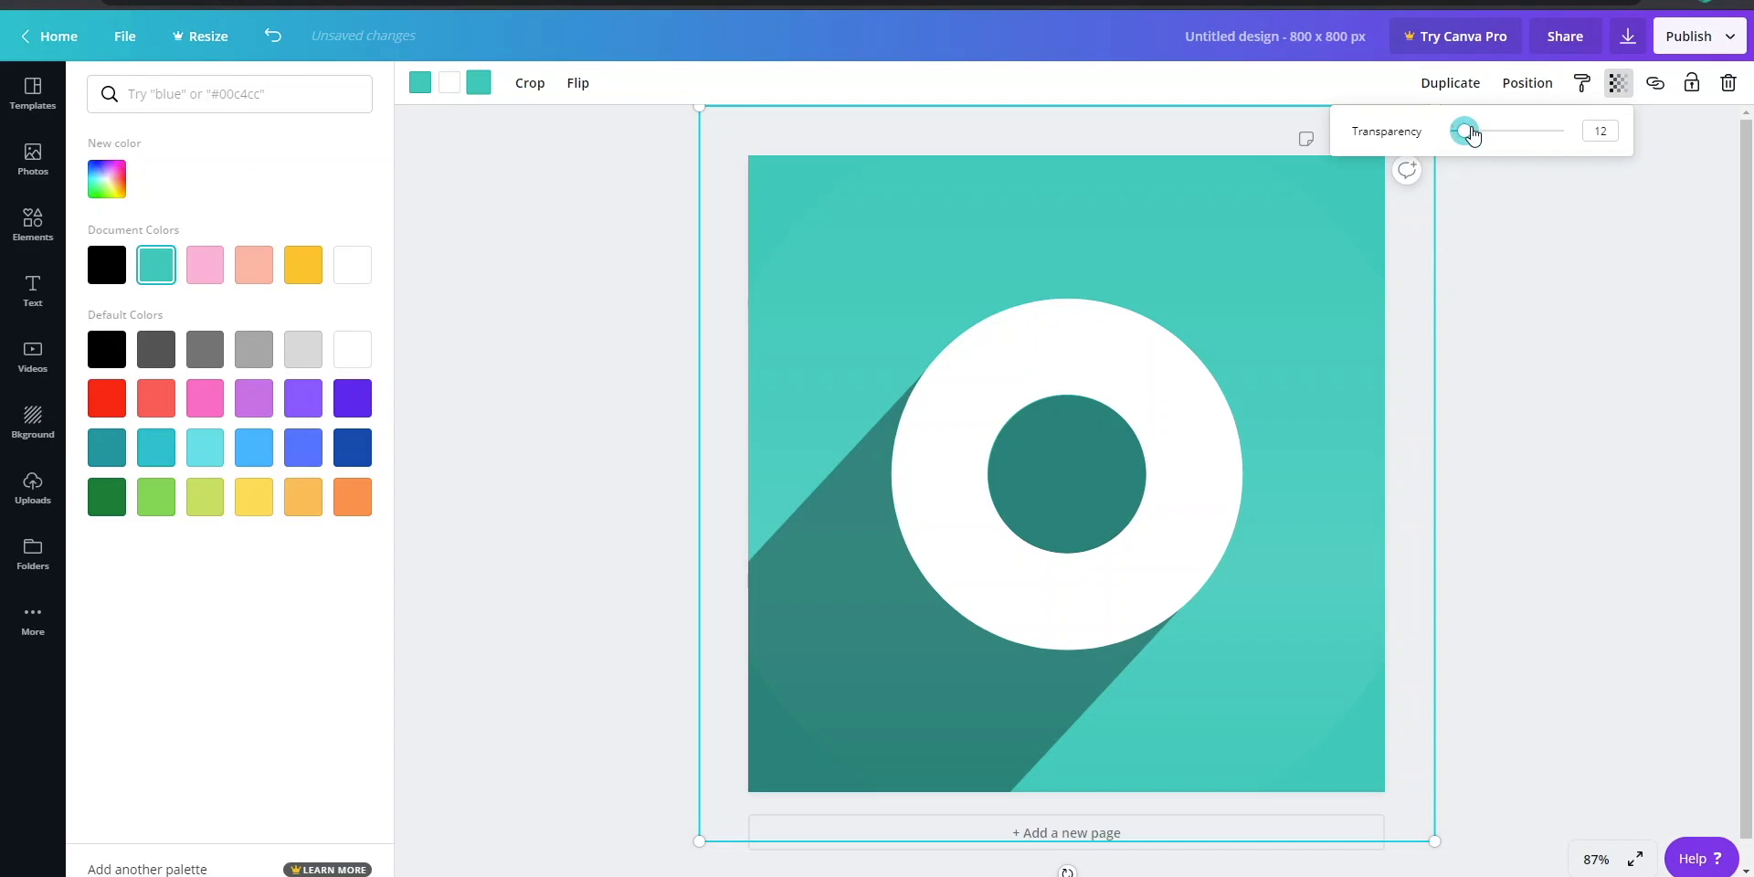
pyautogui.moveTo(1472, 135); pyautogui.dragTo(1462, 145)
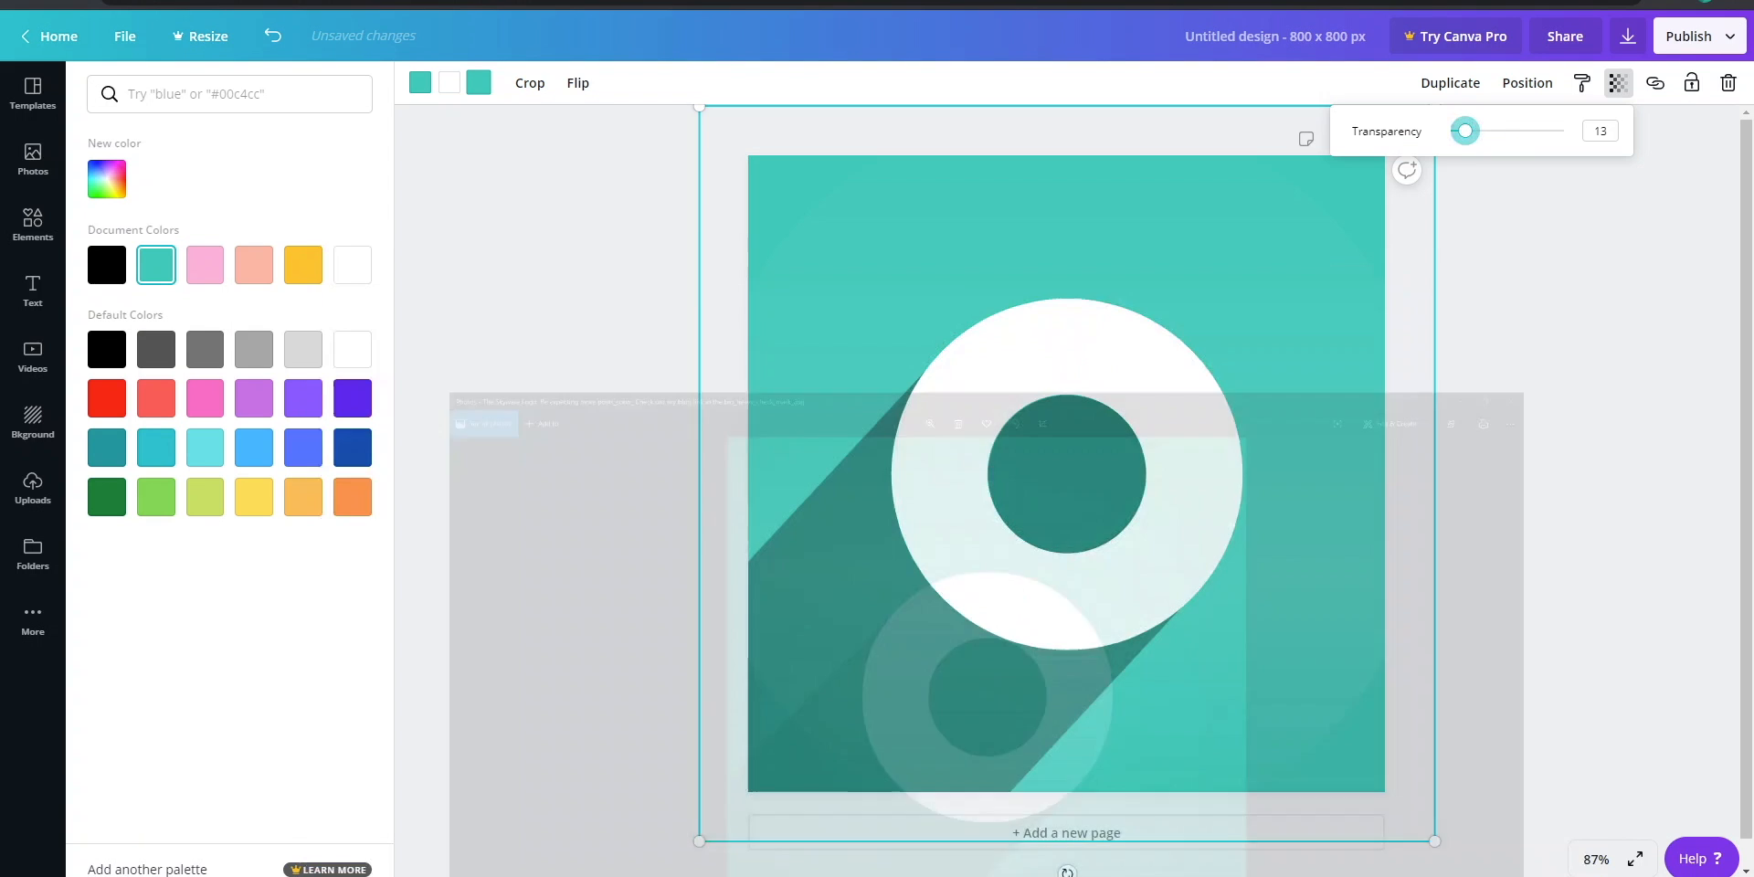
pyautogui.click(1247, 310)
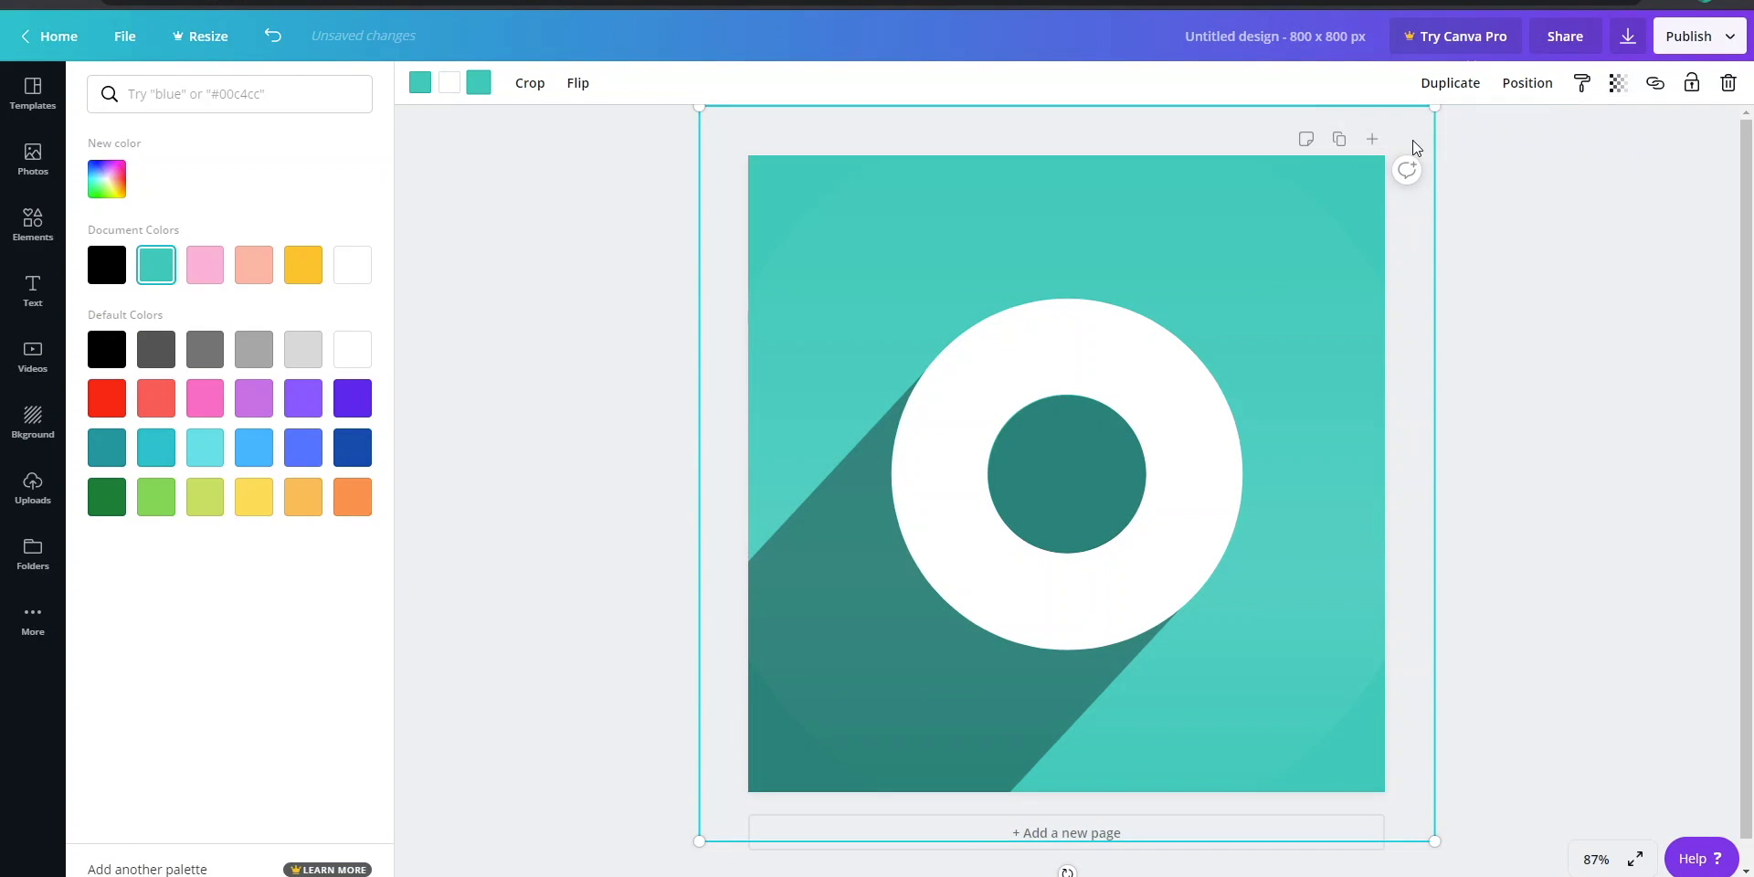
# Step: Duplicate the faded gradient circle and resize and centre the copies as smaller concentric circles around the ring
pyautogui.moveTo(1455, 127); pyautogui.dragTo(1305, 268)
pyautogui.moveTo(1261, 539); pyautogui.dragTo(1322, 454)
pyautogui.moveTo(1372, 178); pyautogui.dragTo(1252, 356)
pyautogui.click(1446, 87)
pyautogui.moveTo(1100, 603); pyautogui.dragTo(1132, 518)
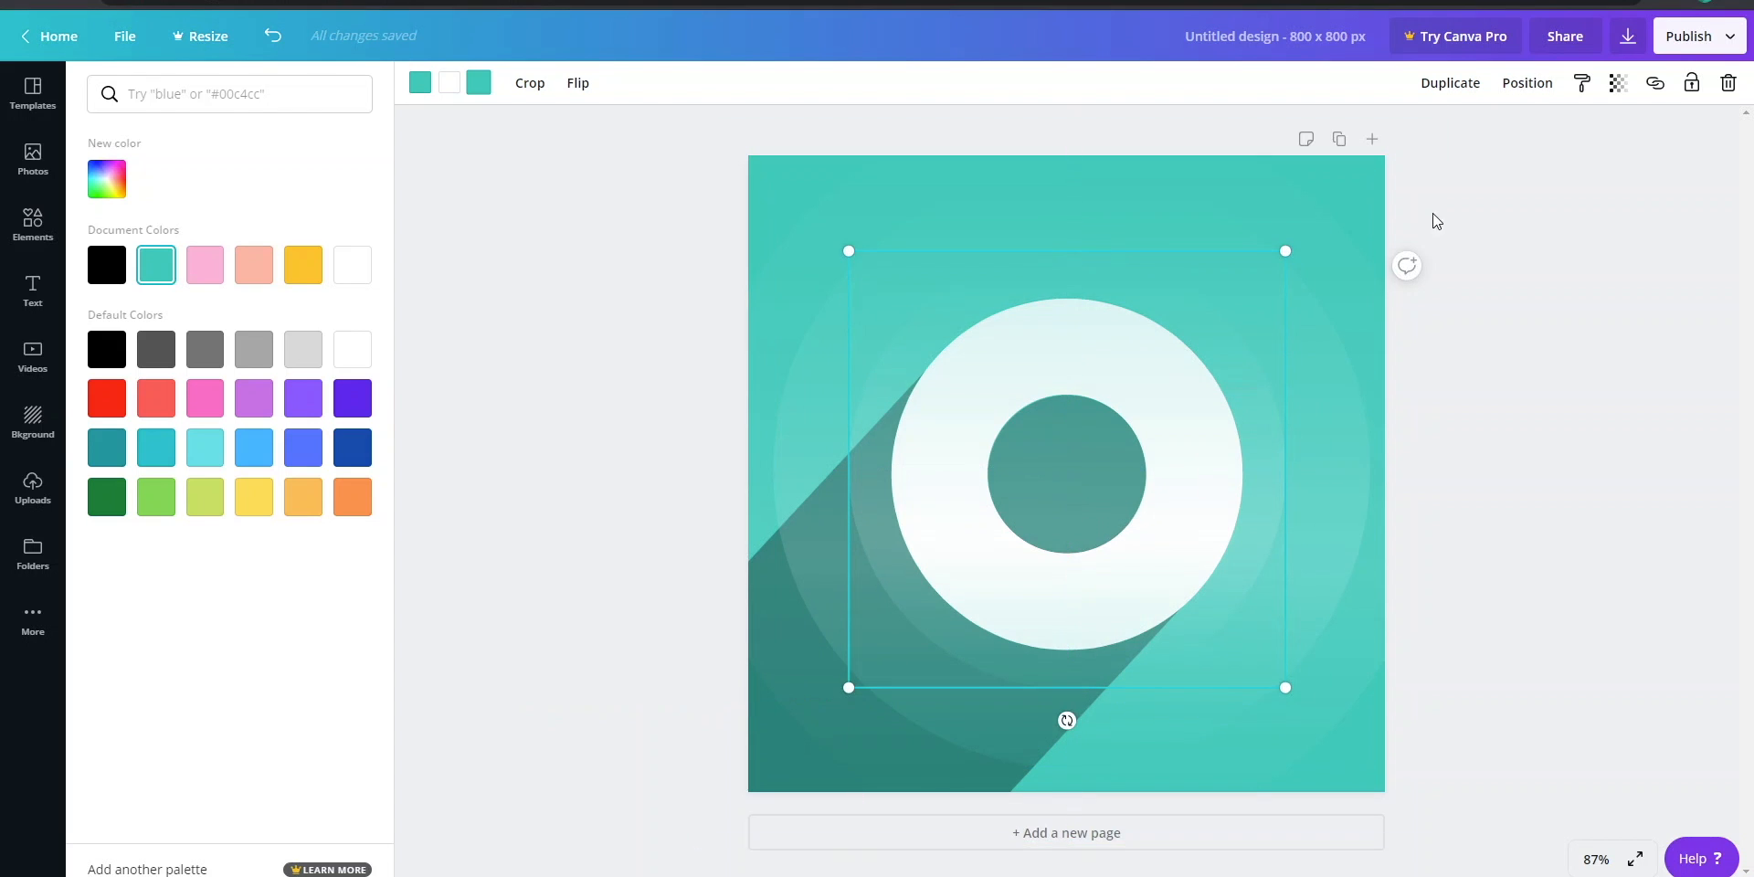
# Step: Set the transparency of the smallest gradient circle to 8 and of the next larger one to 9
pyautogui.click(1617, 83)
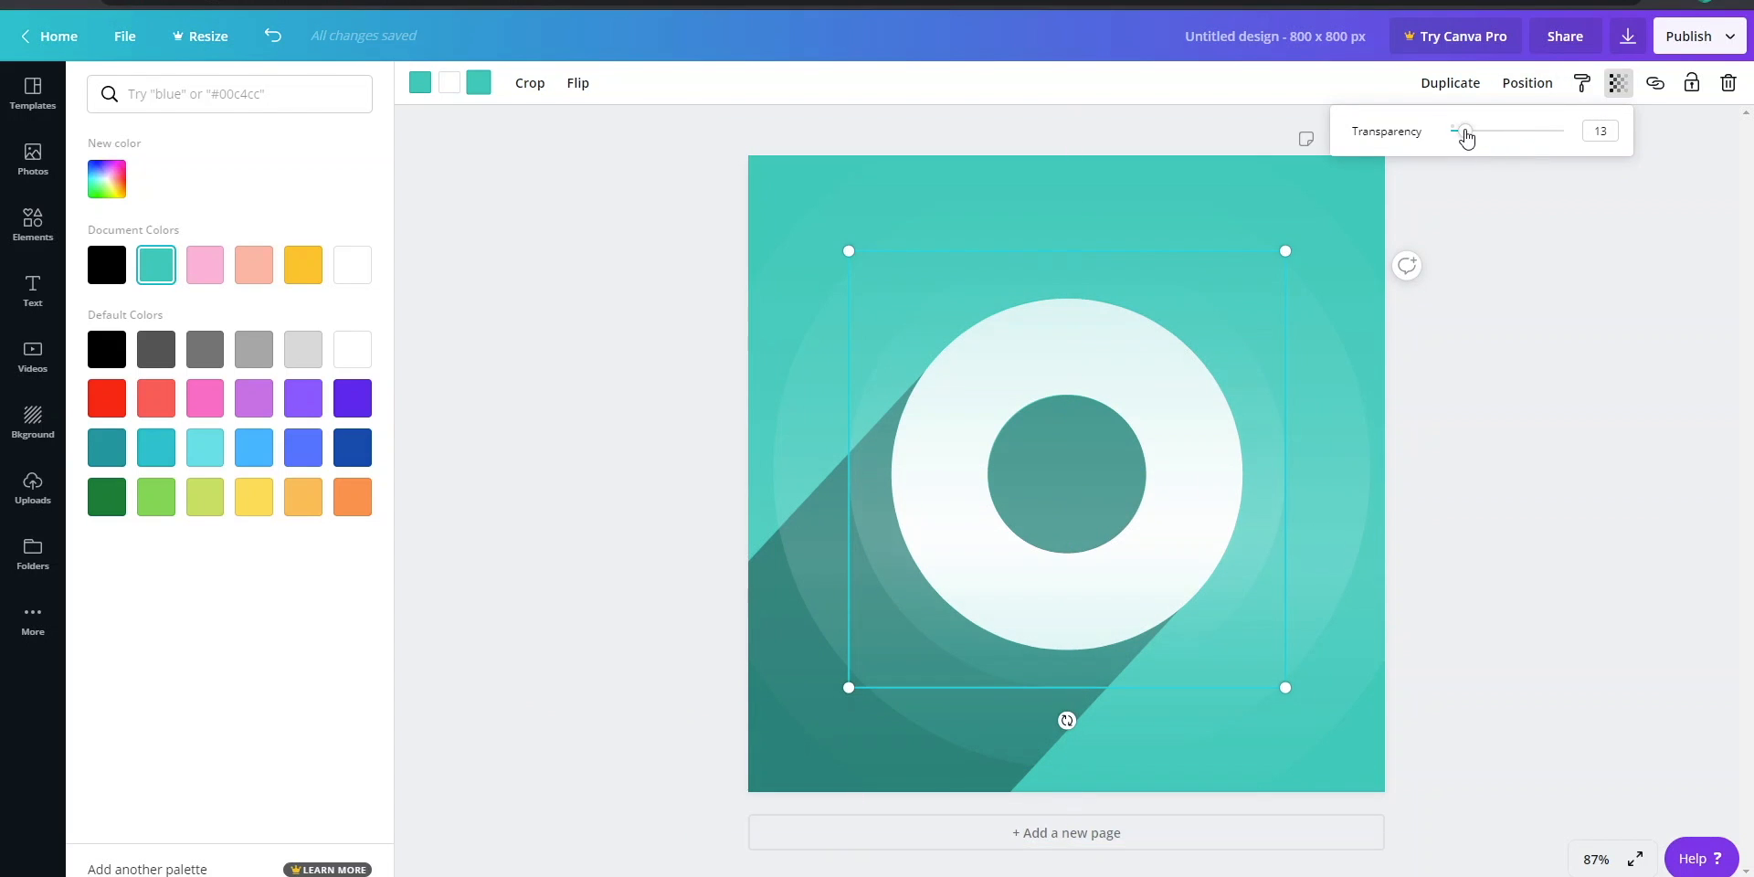
pyautogui.moveTo(1466, 137); pyautogui.dragTo(1455, 128)
pyautogui.click(818, 457)
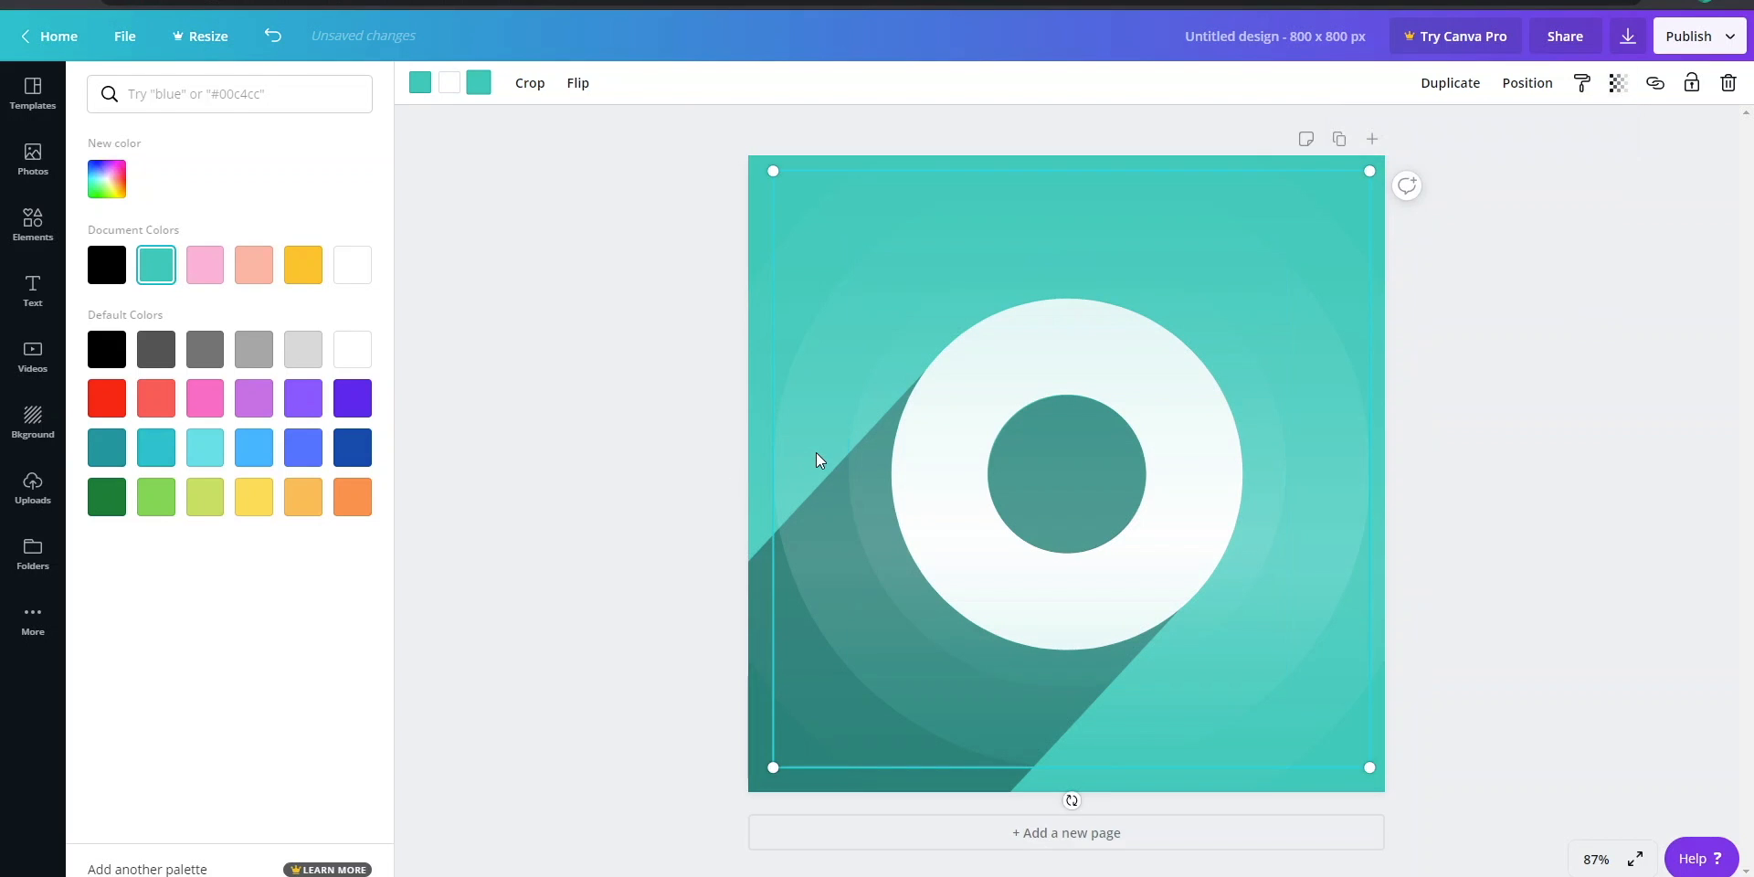
pyautogui.click(1609, 85)
pyautogui.moveTo(1469, 130); pyautogui.dragTo(1458, 128)
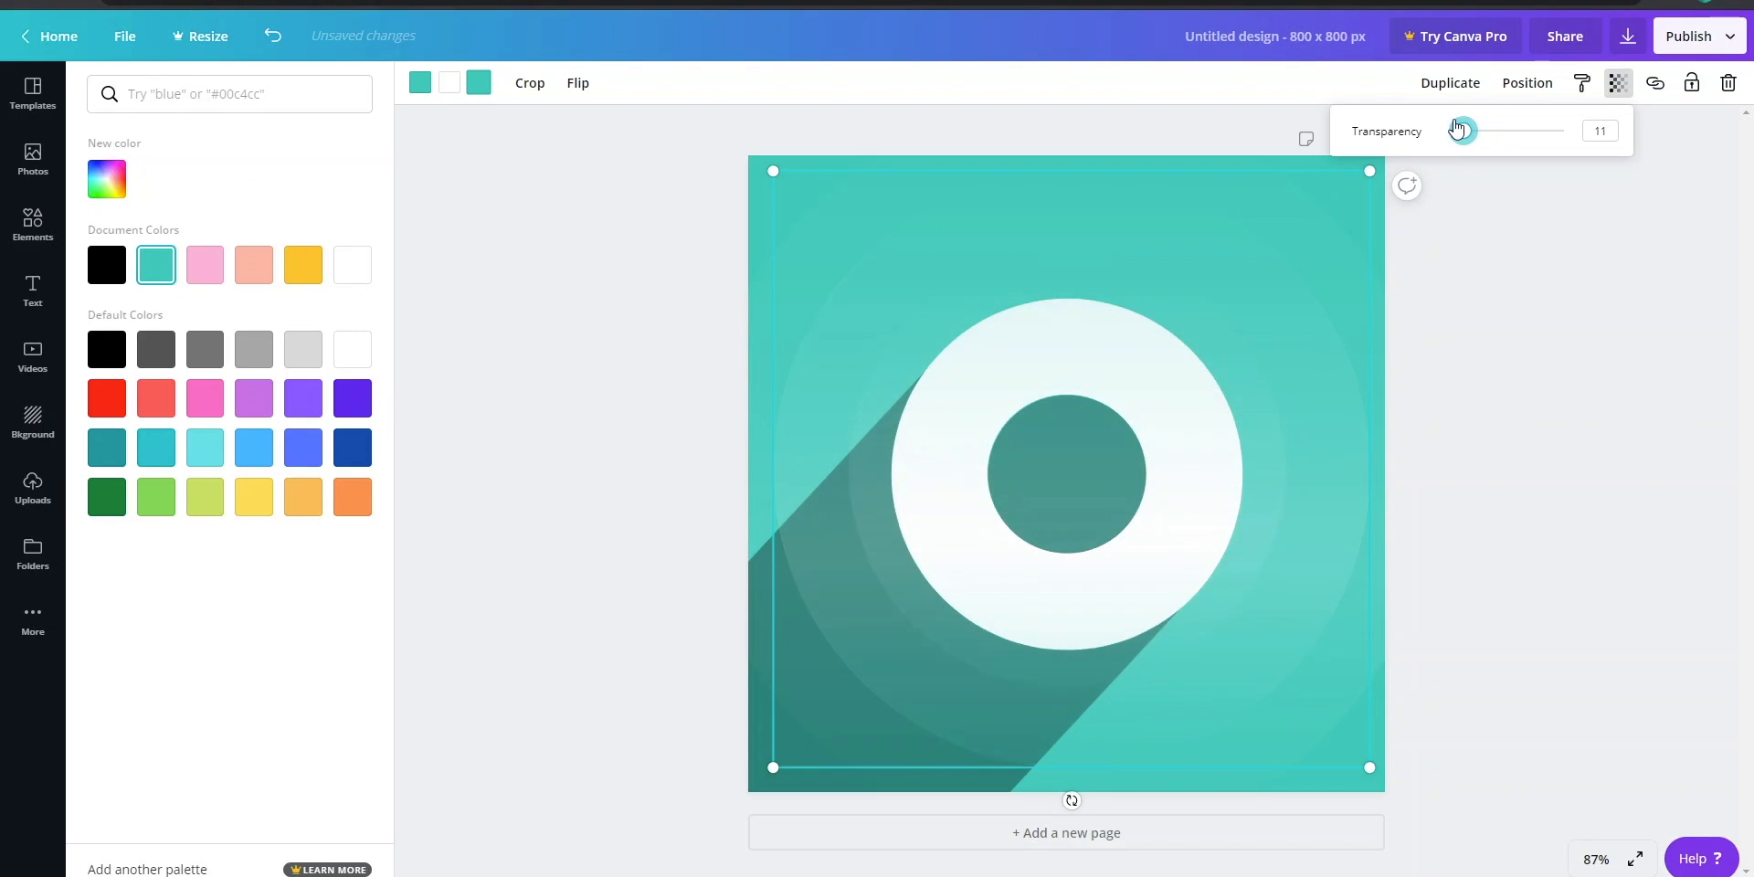
pyautogui.click(1537, 317)
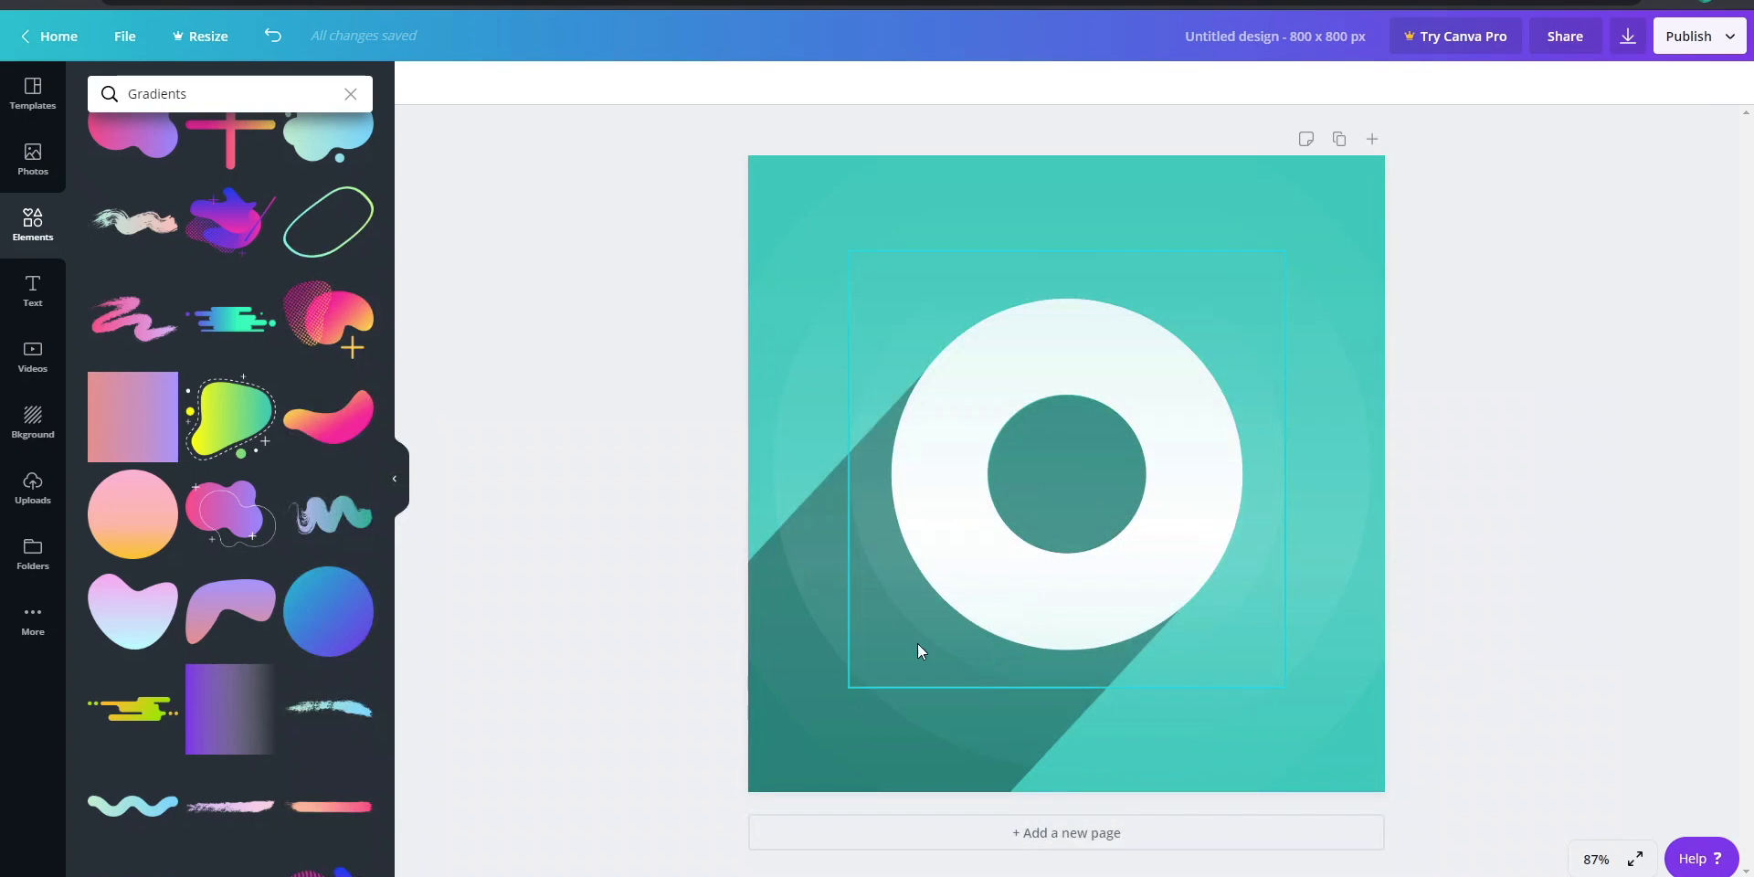
# Step: Fade the two inner concentric gradient circles slightly further by lowering their transparency values, then deselect them
pyautogui.click(818, 588)
pyautogui.click(1618, 83)
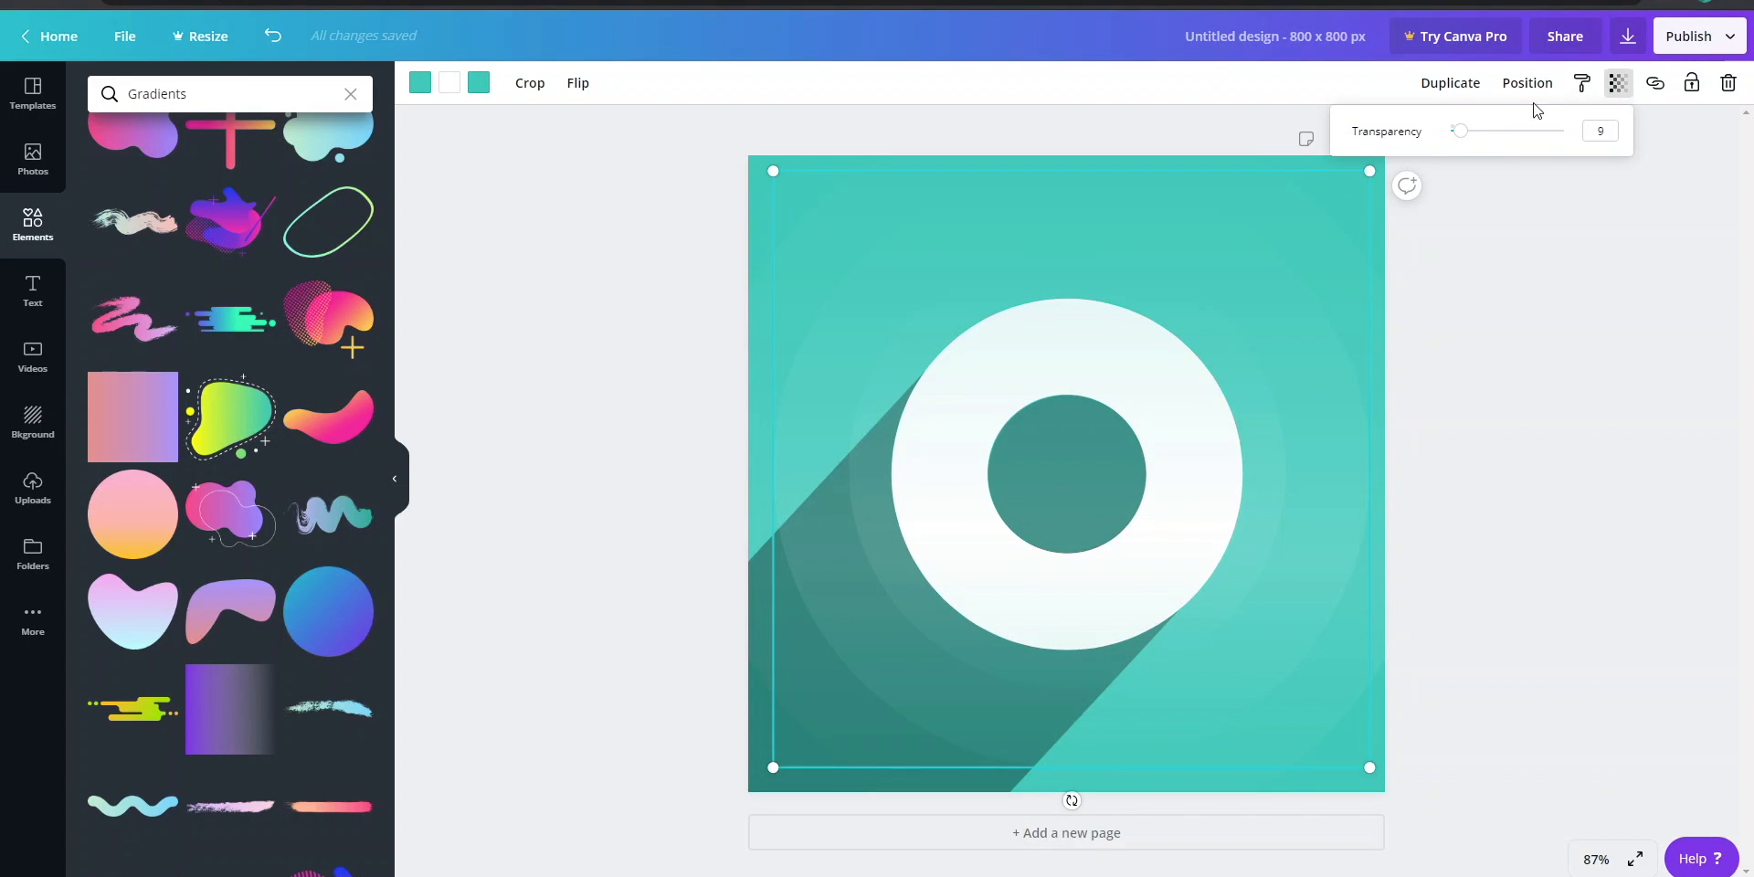
pyautogui.moveTo(1464, 133); pyautogui.dragTo(1458, 128)
pyautogui.click(1284, 416)
pyautogui.click(1617, 82)
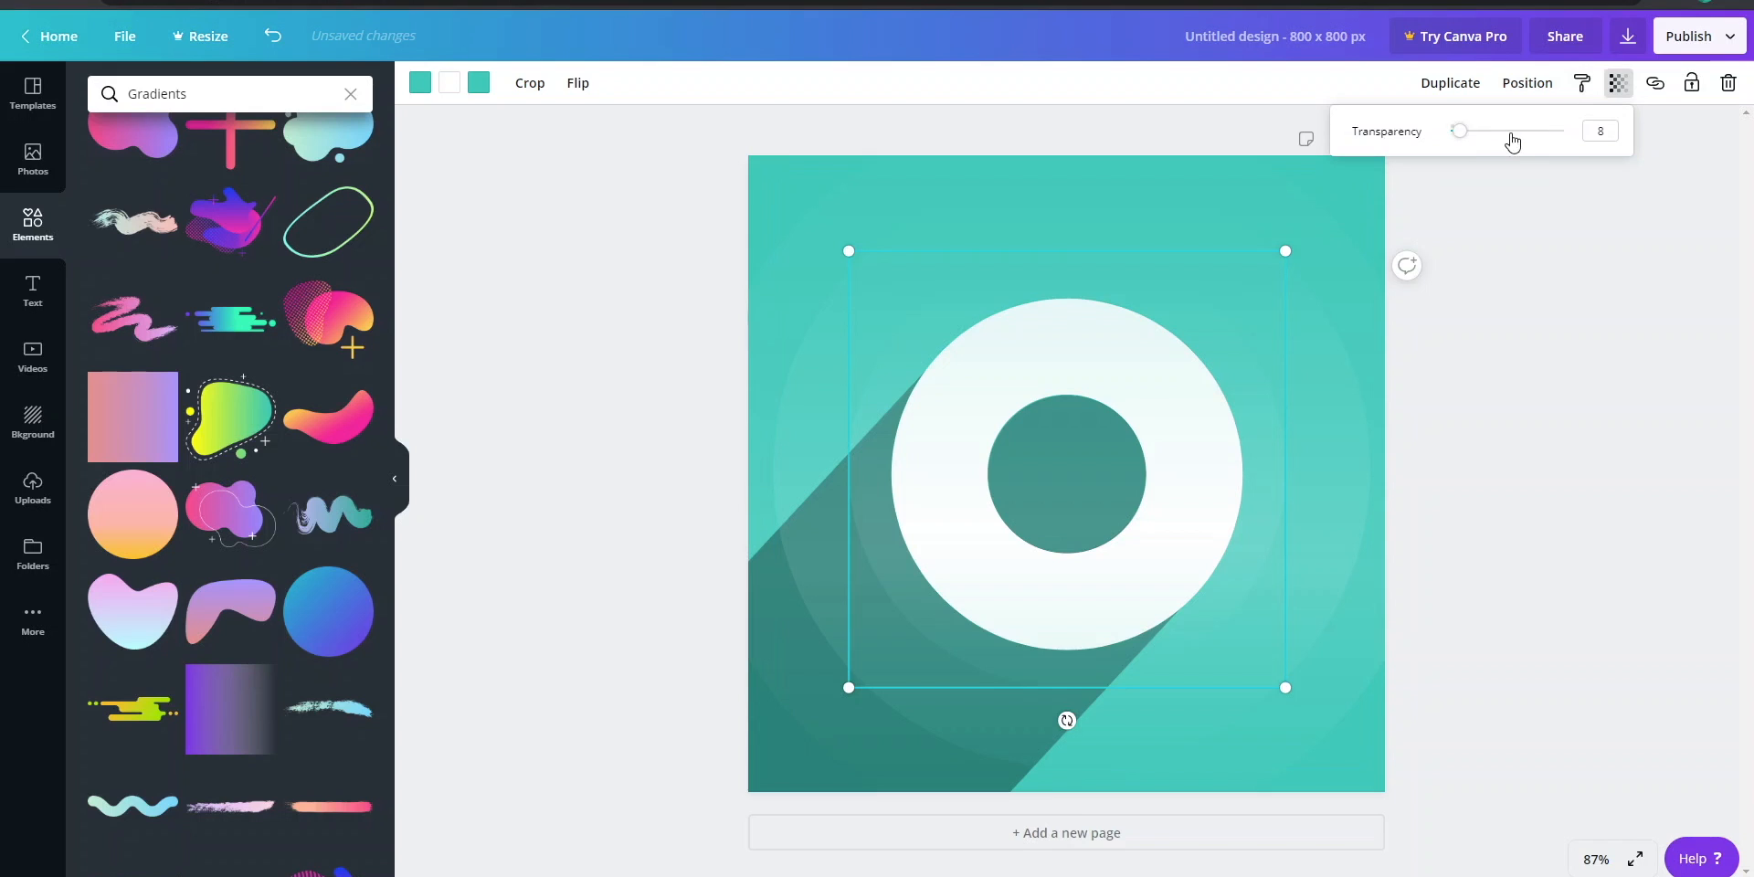
pyautogui.moveTo(1461, 133); pyautogui.dragTo(1455, 132)
pyautogui.click(1453, 303)
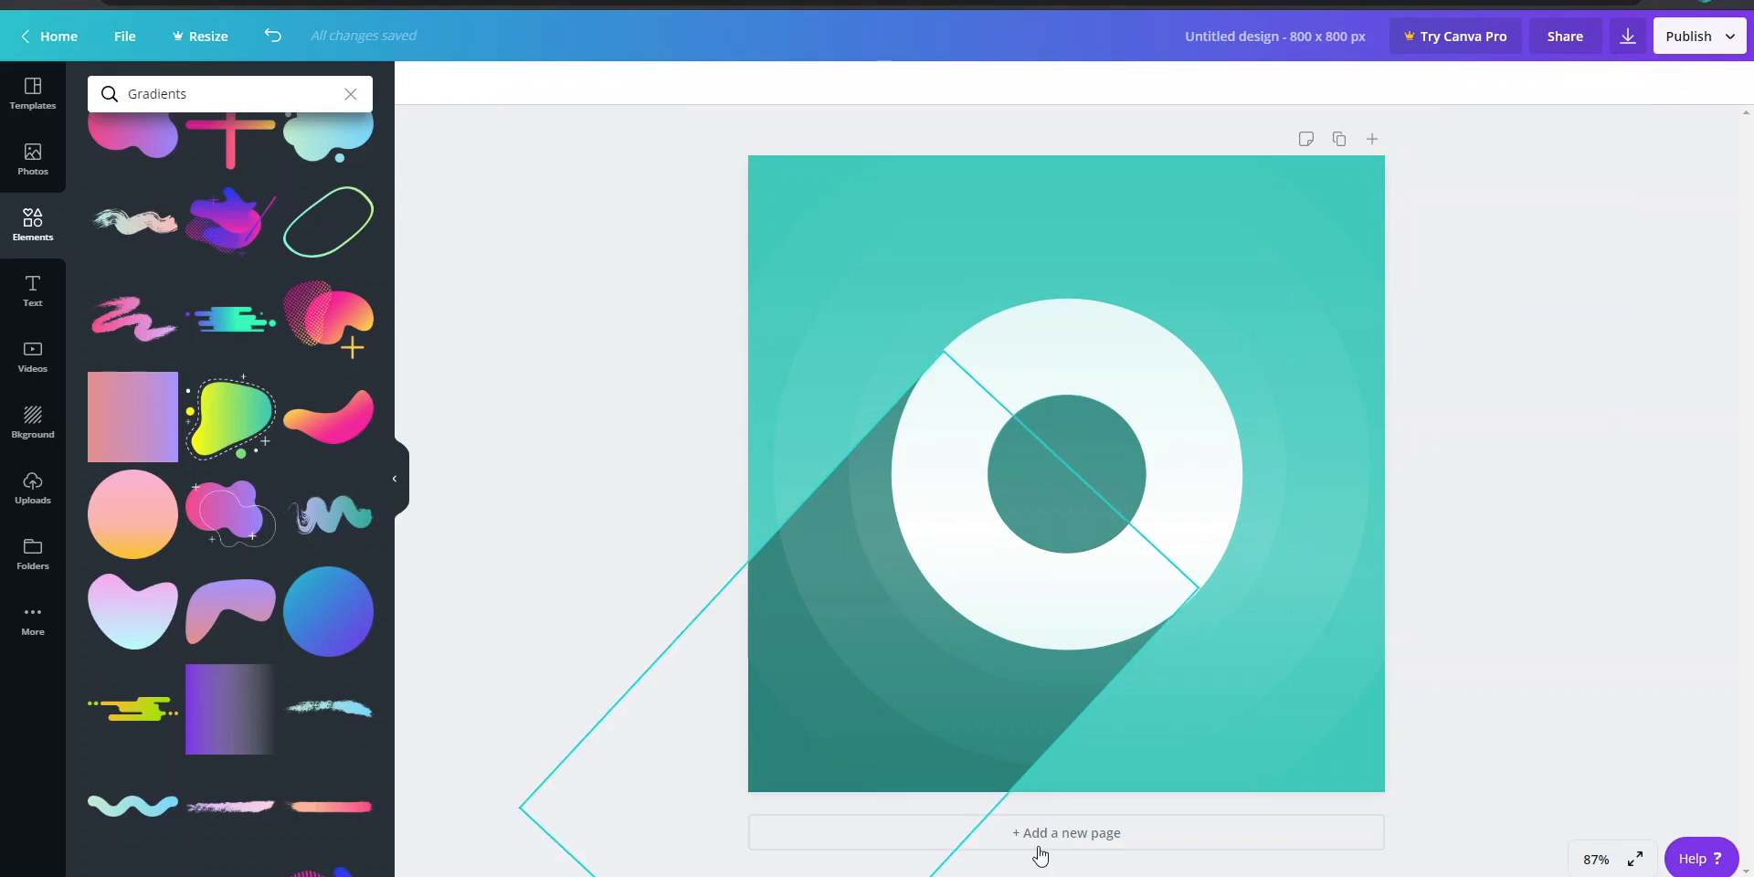